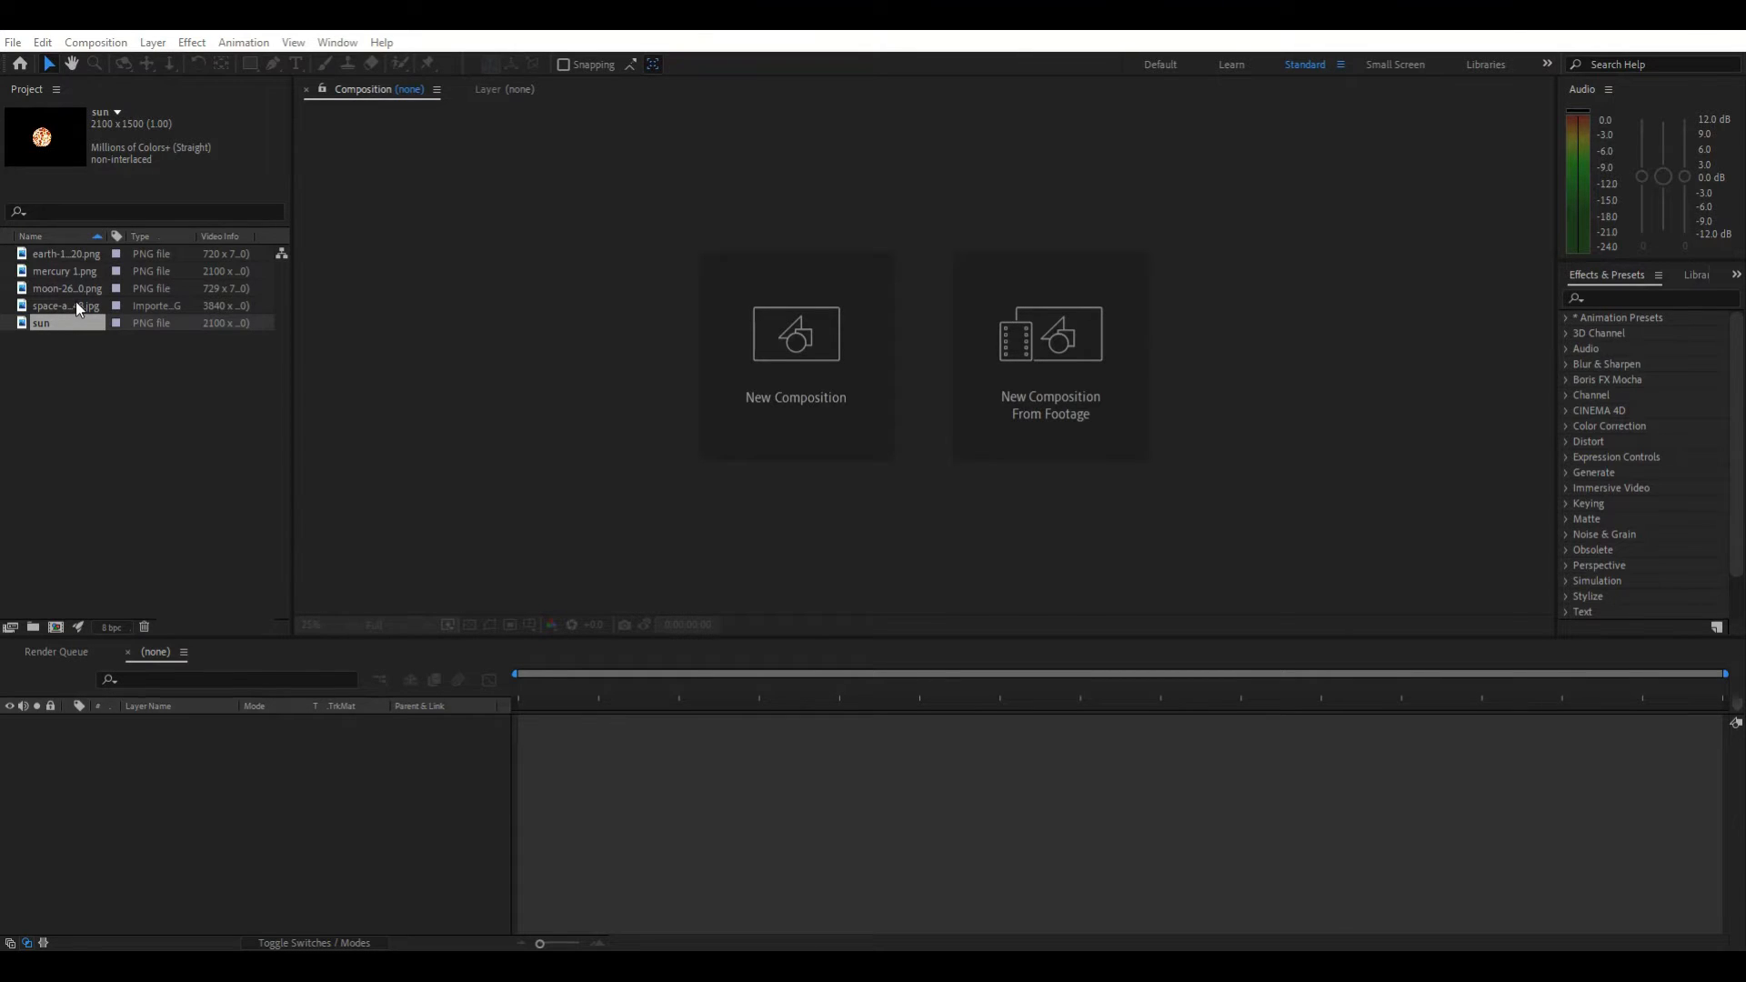
Create a new composition from the space background image
{"action": "left_click", "coordinate": [63, 341]}
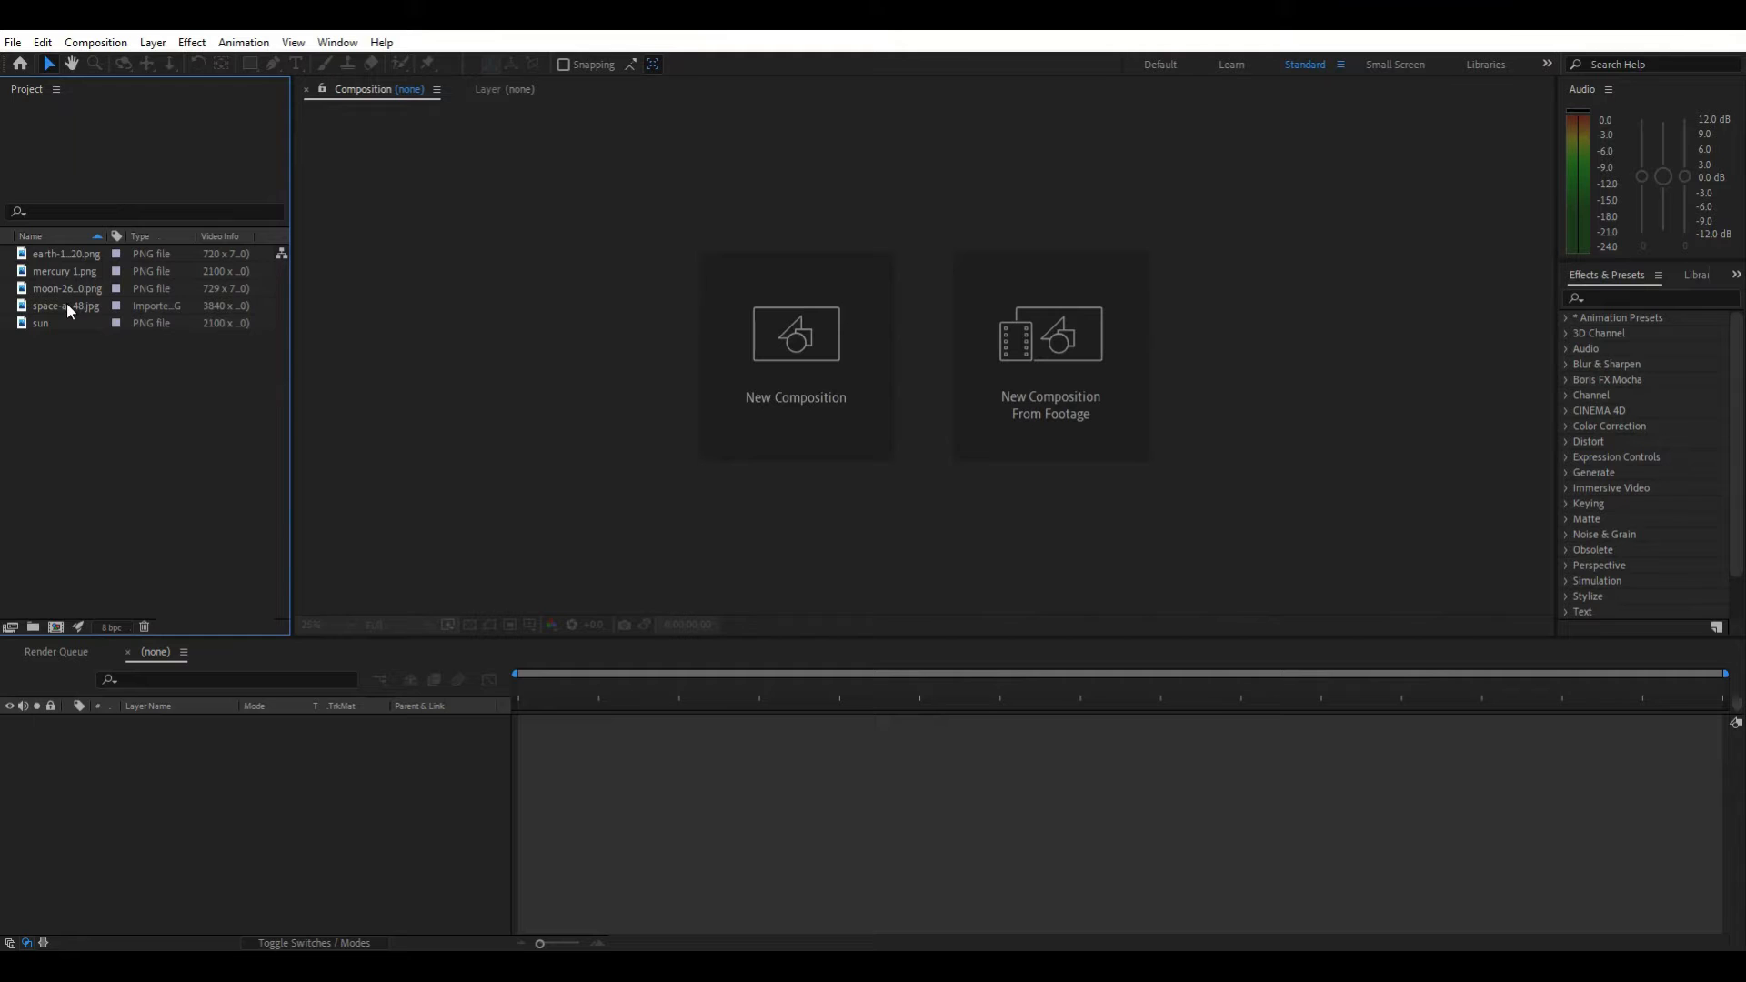
{"action": "left_click_drag", "start_coordinate": [68, 306], "coordinate": [77, 459]}
{"action": "left_click_drag", "start_coordinate": [62, 630], "coordinate": [59, 628]}
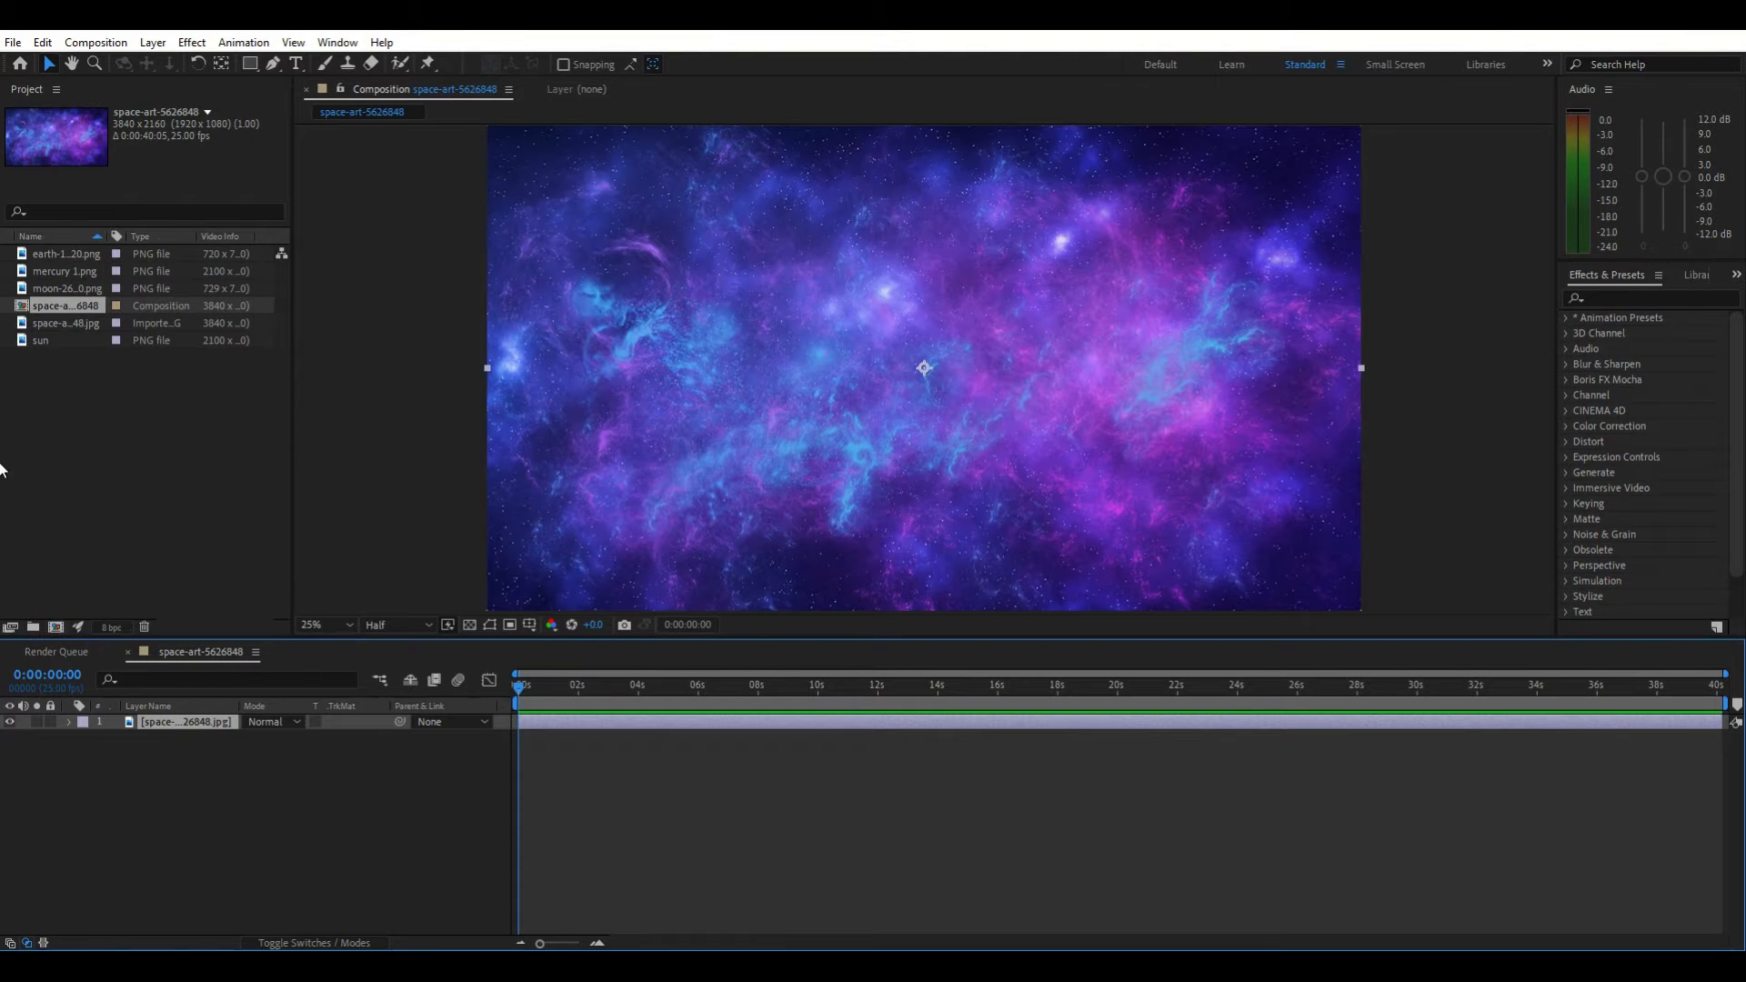
Add the sun image to the composition, scale it down to a small sphere and position it at the centre
{"action": "left_click_drag", "start_coordinate": [49, 345], "coordinate": [181, 721]}
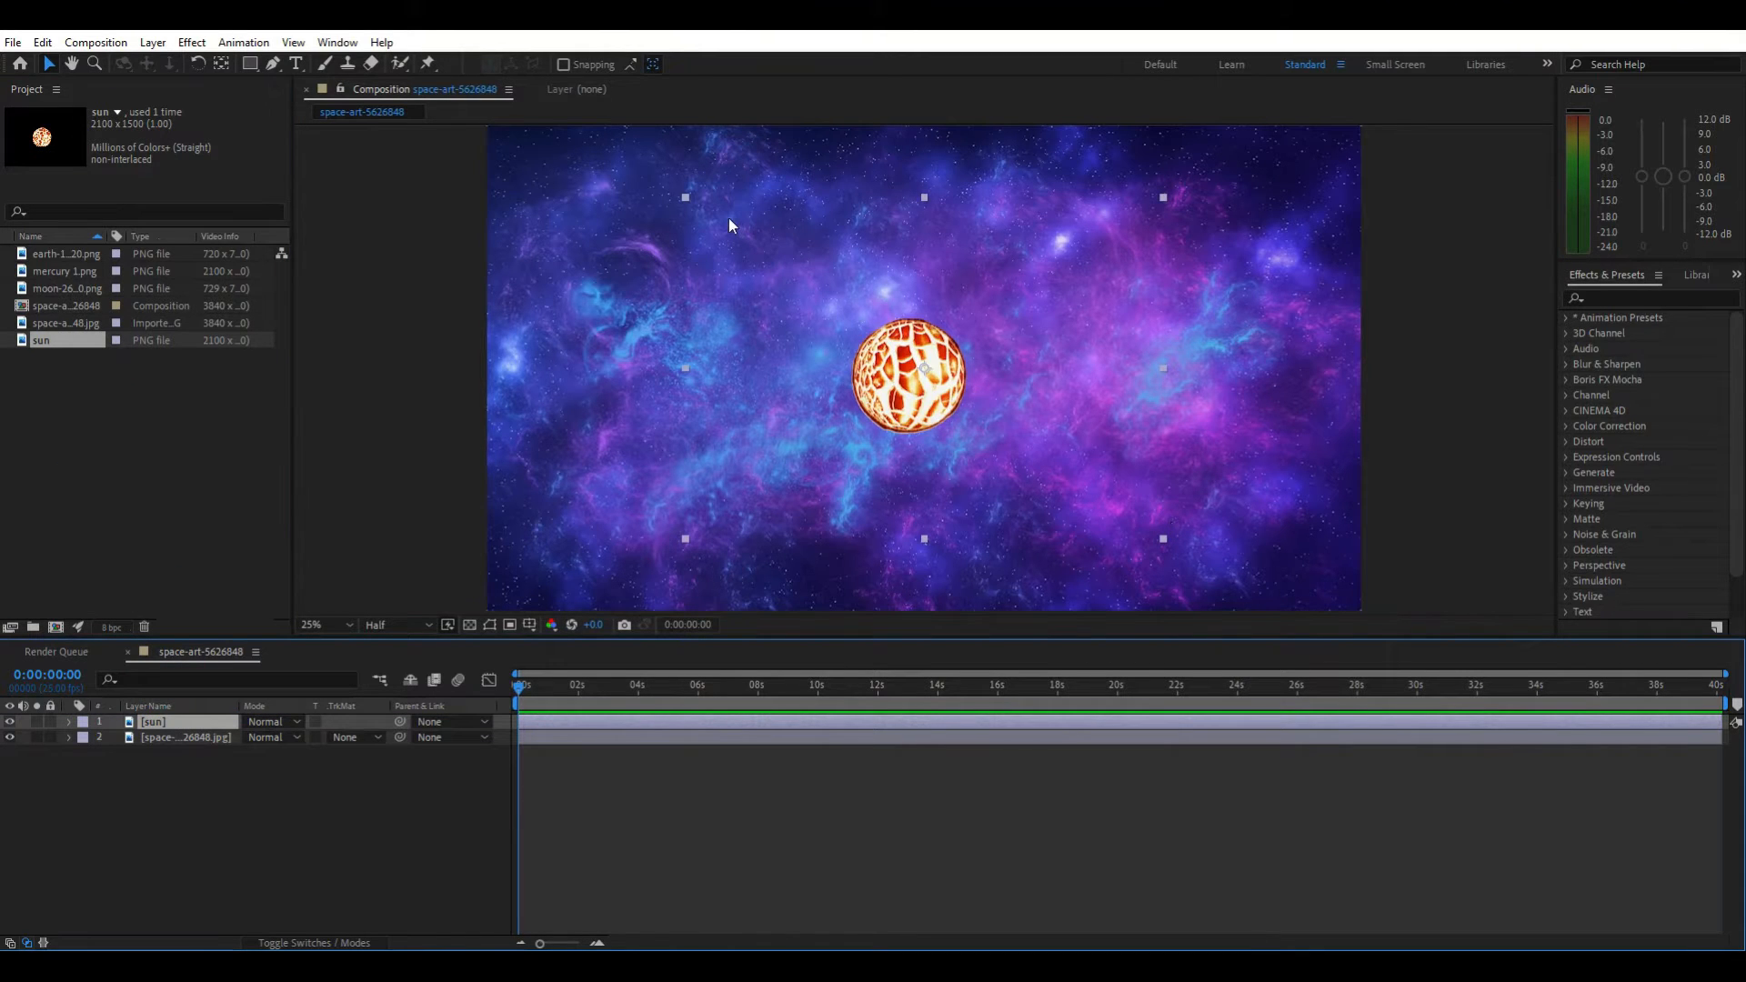
{"action": "left_click_drag", "start_coordinate": [686, 196], "coordinate": [789, 267]}
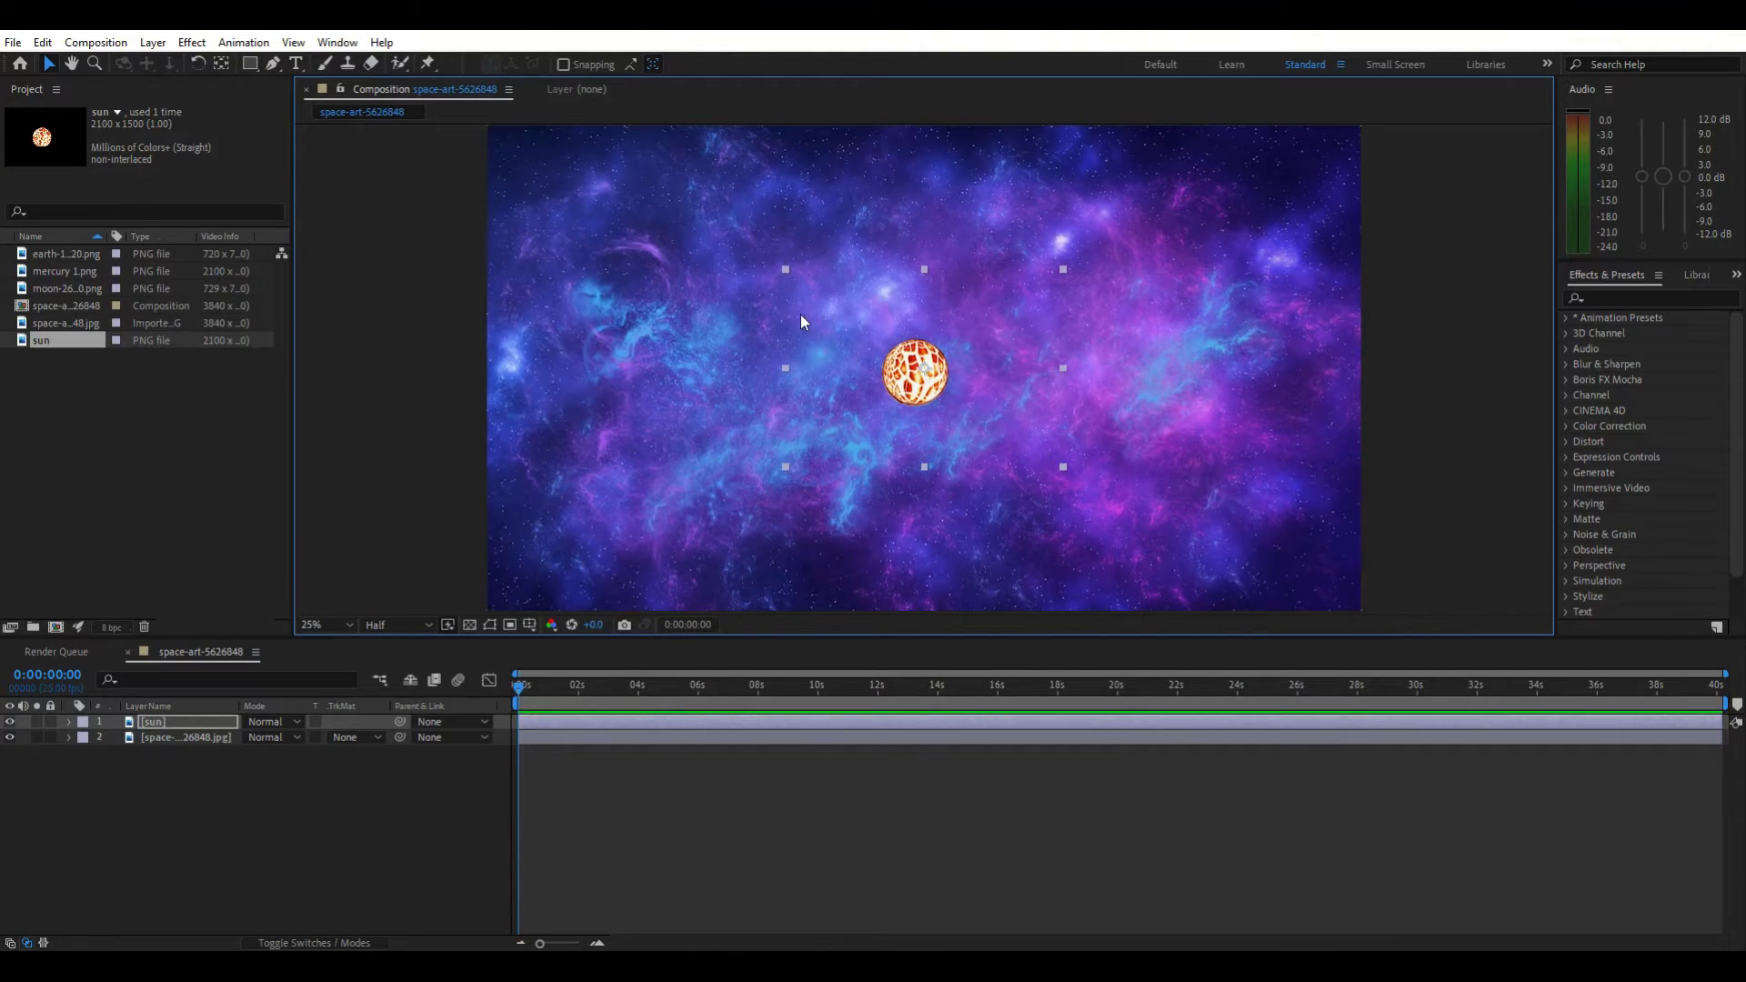
{"action": "left_click_drag", "start_coordinate": [922, 393], "coordinate": [965, 389]}
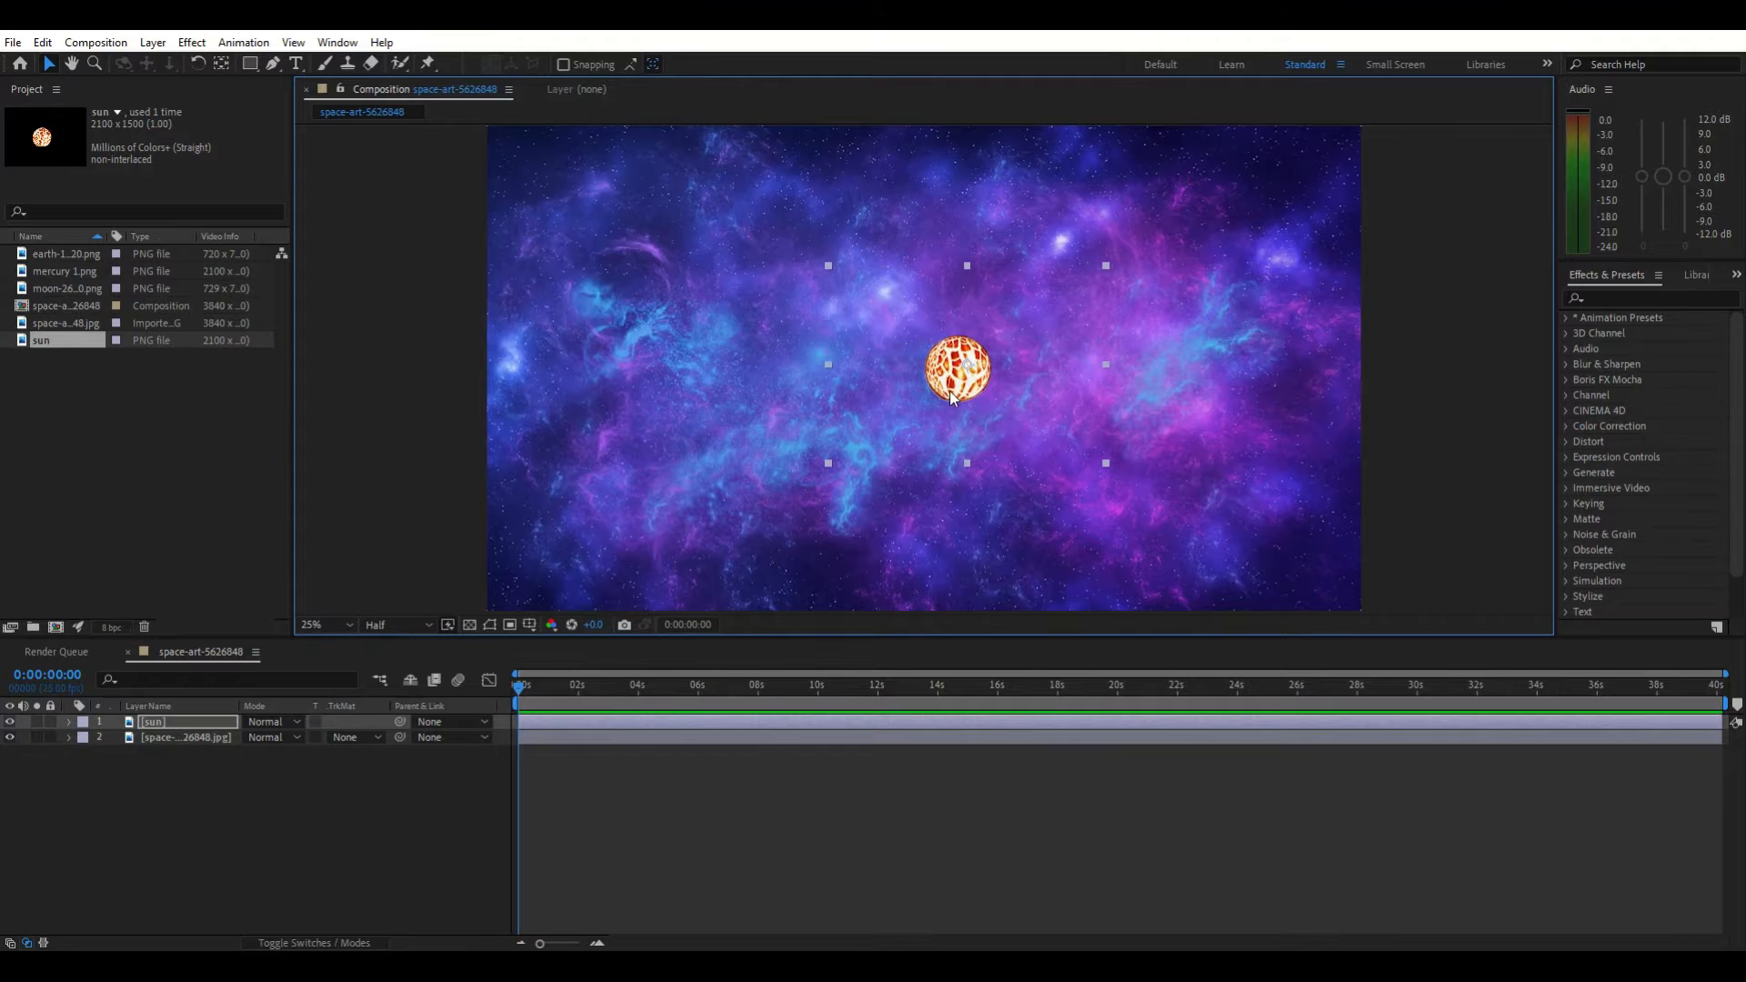
Create a new Null Object layer and move it onto the centre of the sun
{"action": "right_click", "coordinate": [260, 831]}
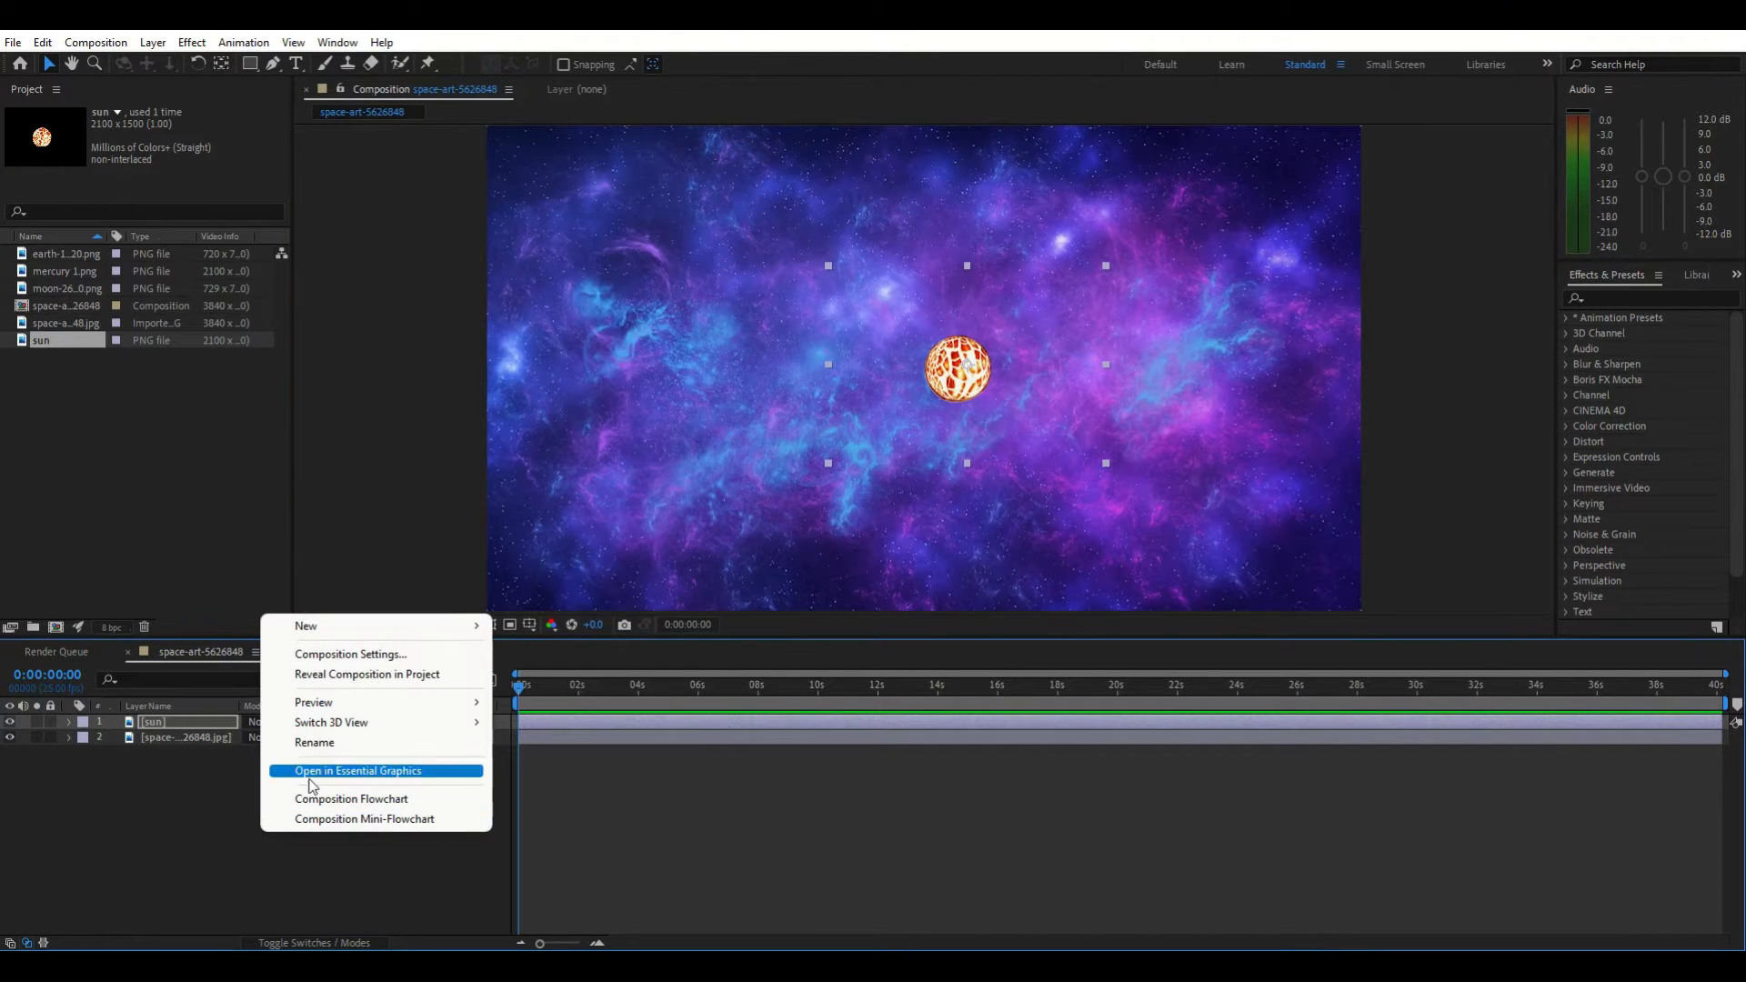
{"action": "mouse_move", "coordinate": [376, 636]}
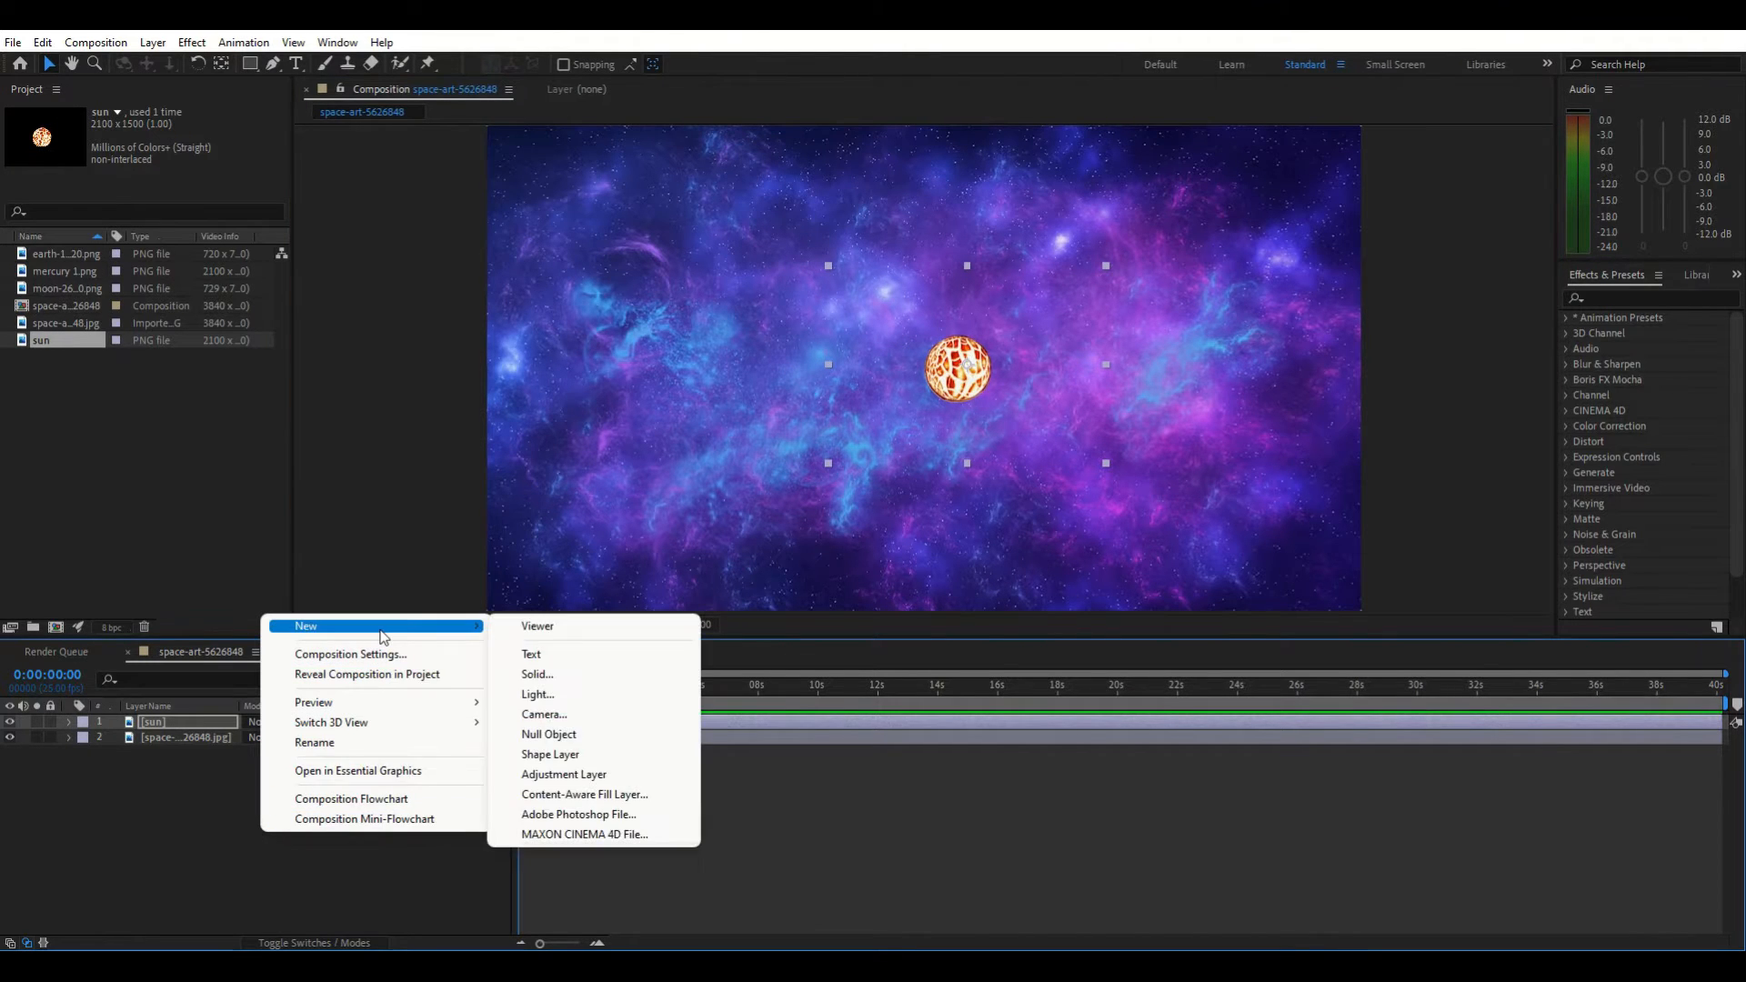
{"action": "left_click", "coordinate": [603, 733]}
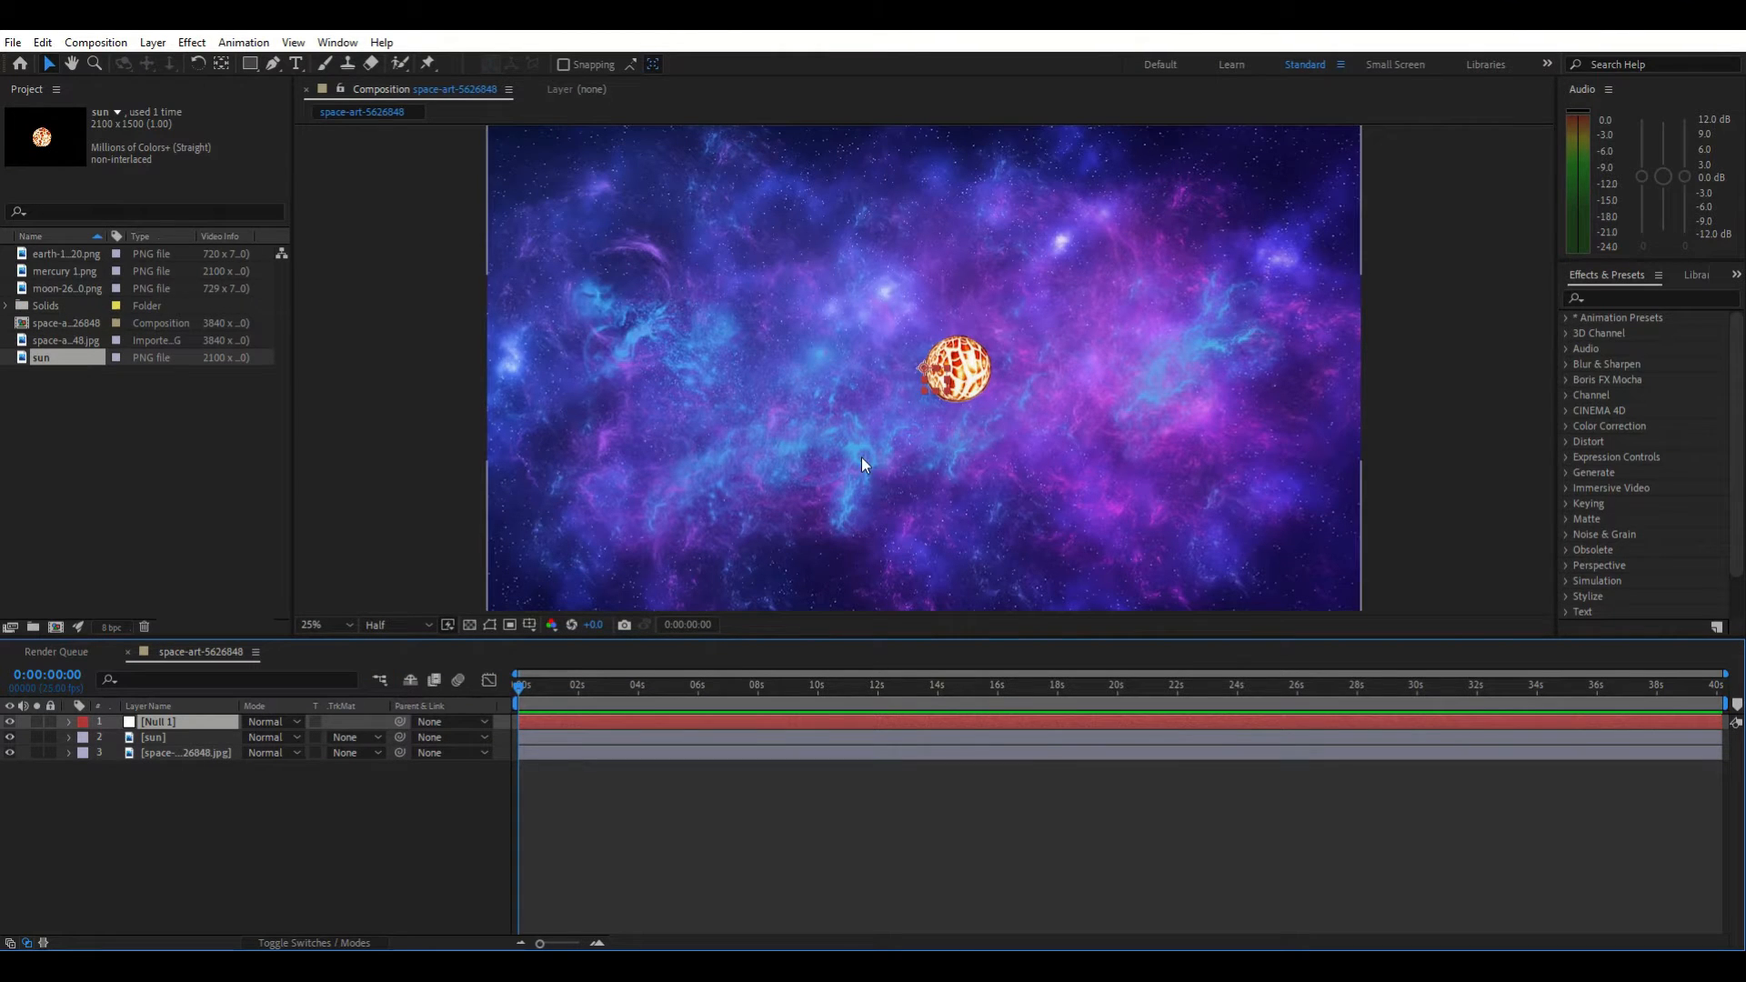
{"action": "left_click_drag", "start_coordinate": [922, 374], "coordinate": [955, 376]}
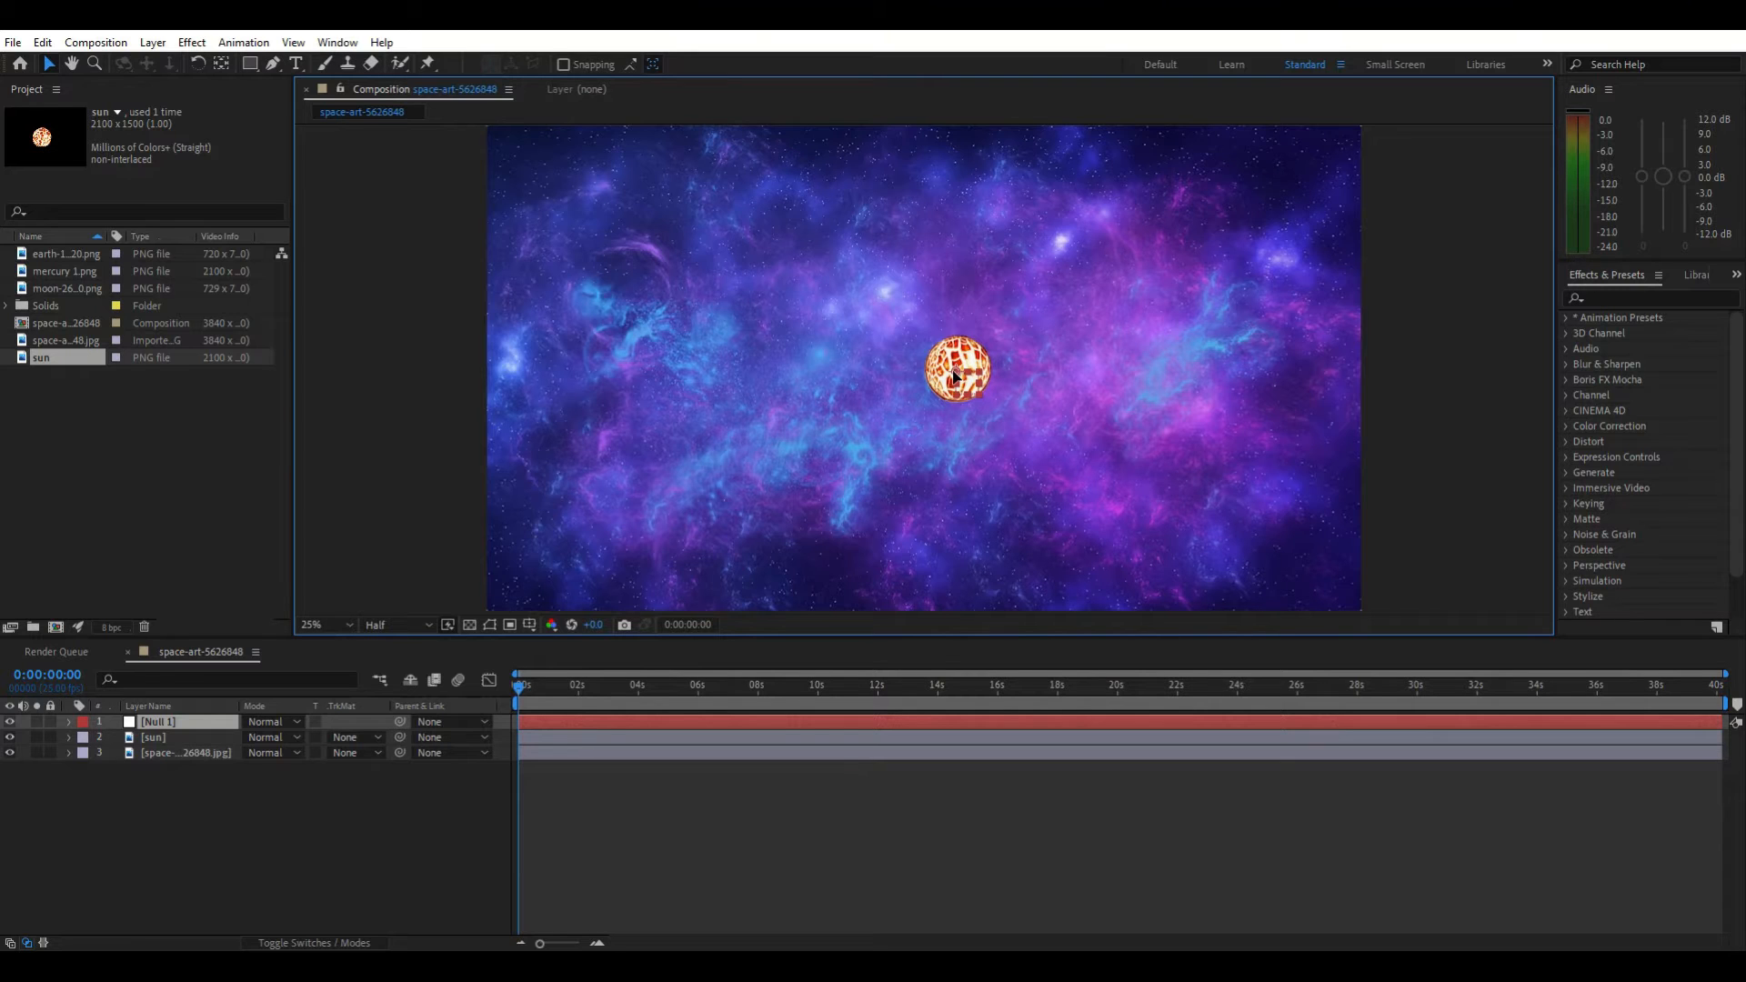
{"action": "left_click_drag", "start_coordinate": [955, 375], "coordinate": [955, 376]}
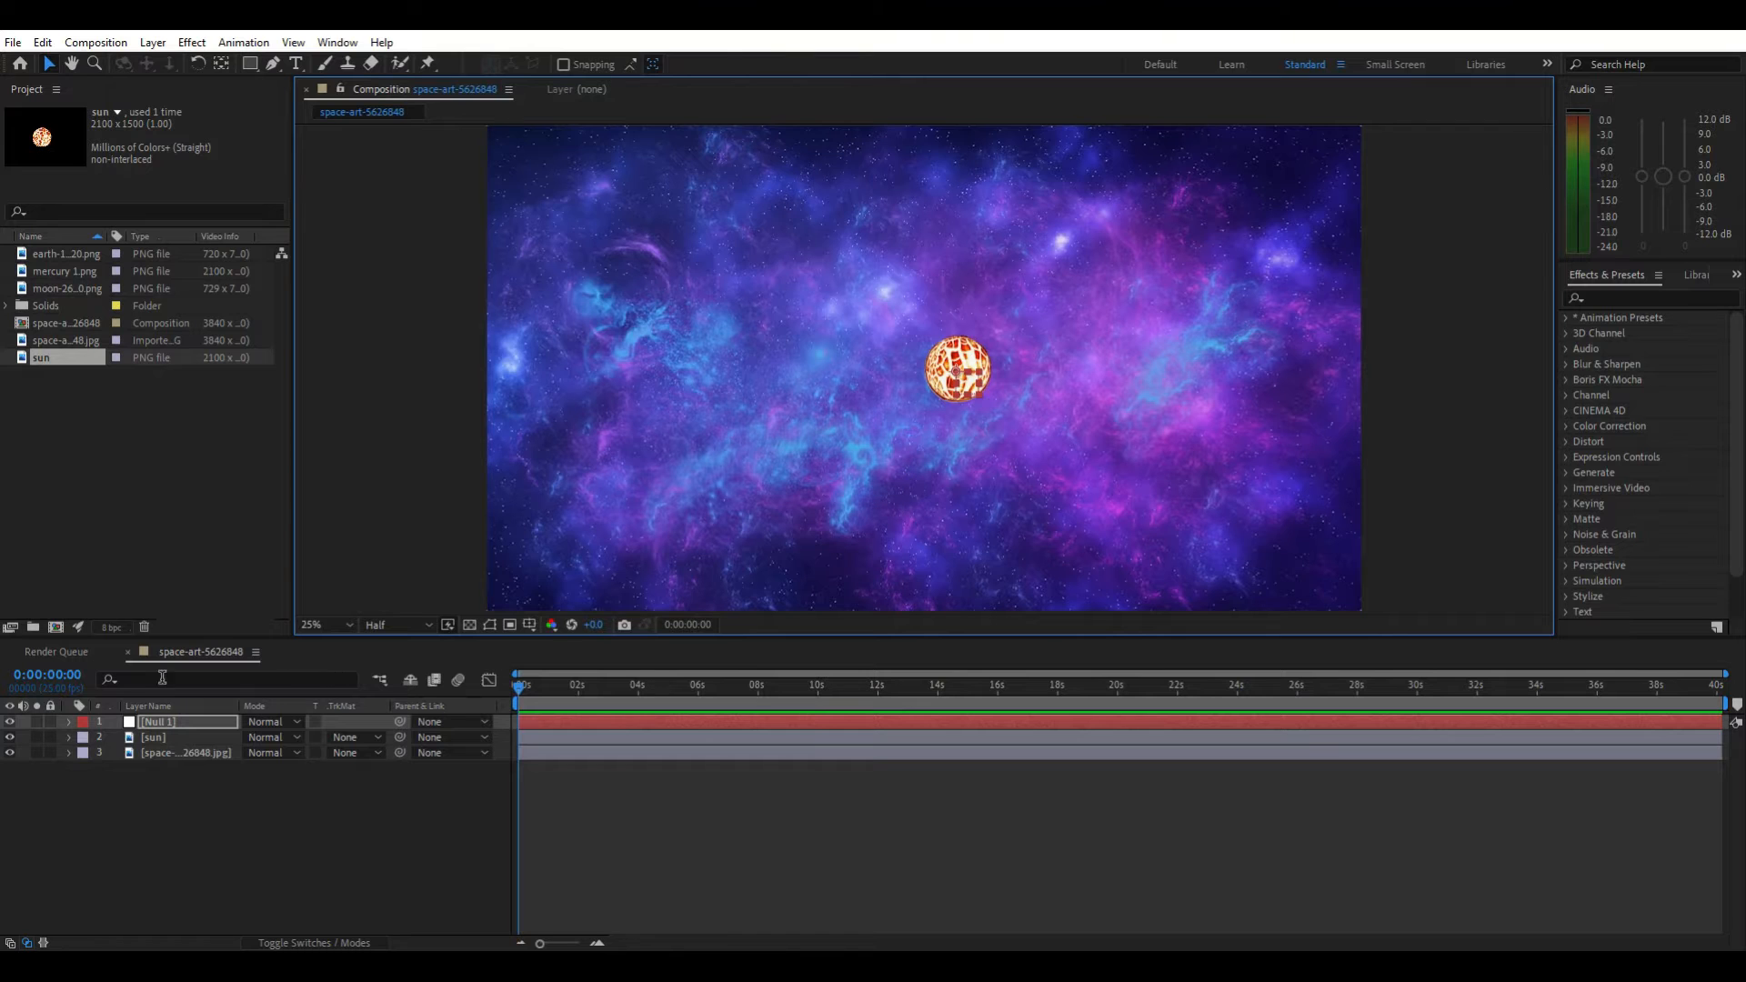
Add the expression time*20 to the null layer's Rotation property
{"action": "left_click", "coordinate": [128, 723]}
{"action": "key", "text": "r"}
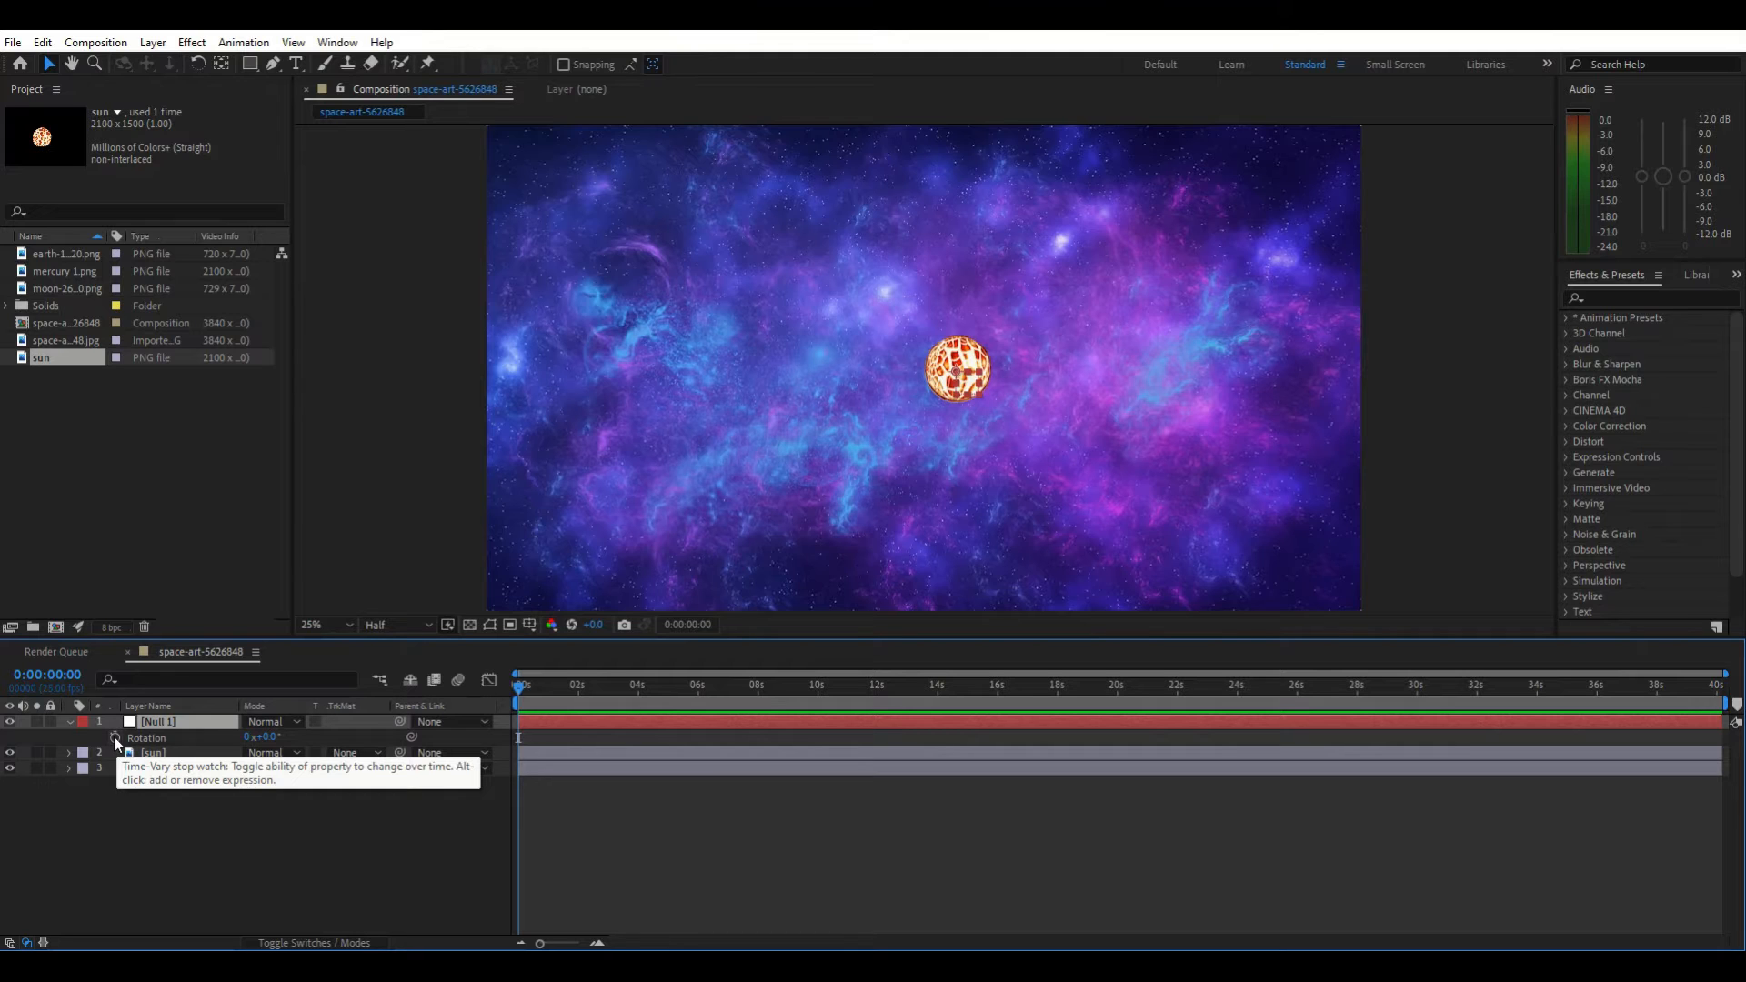
{"action": "left_click", "coordinate": [115, 739], "text": "alt"}
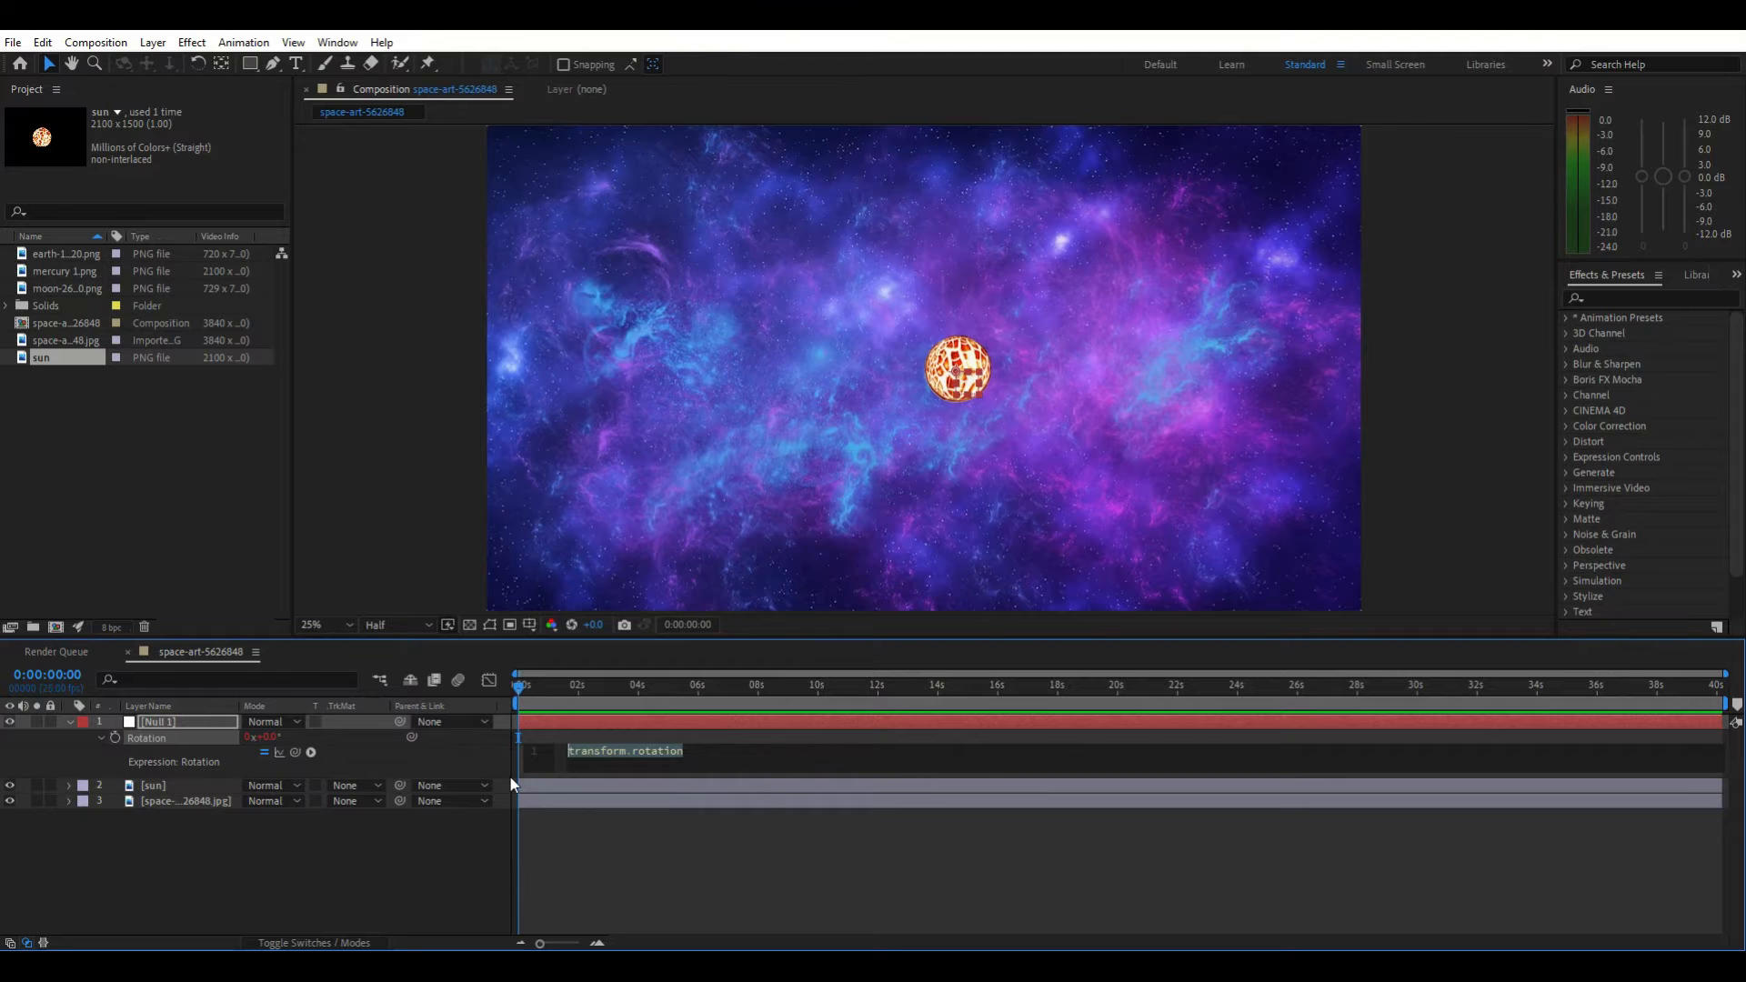
{"action": "type", "text": "time"}
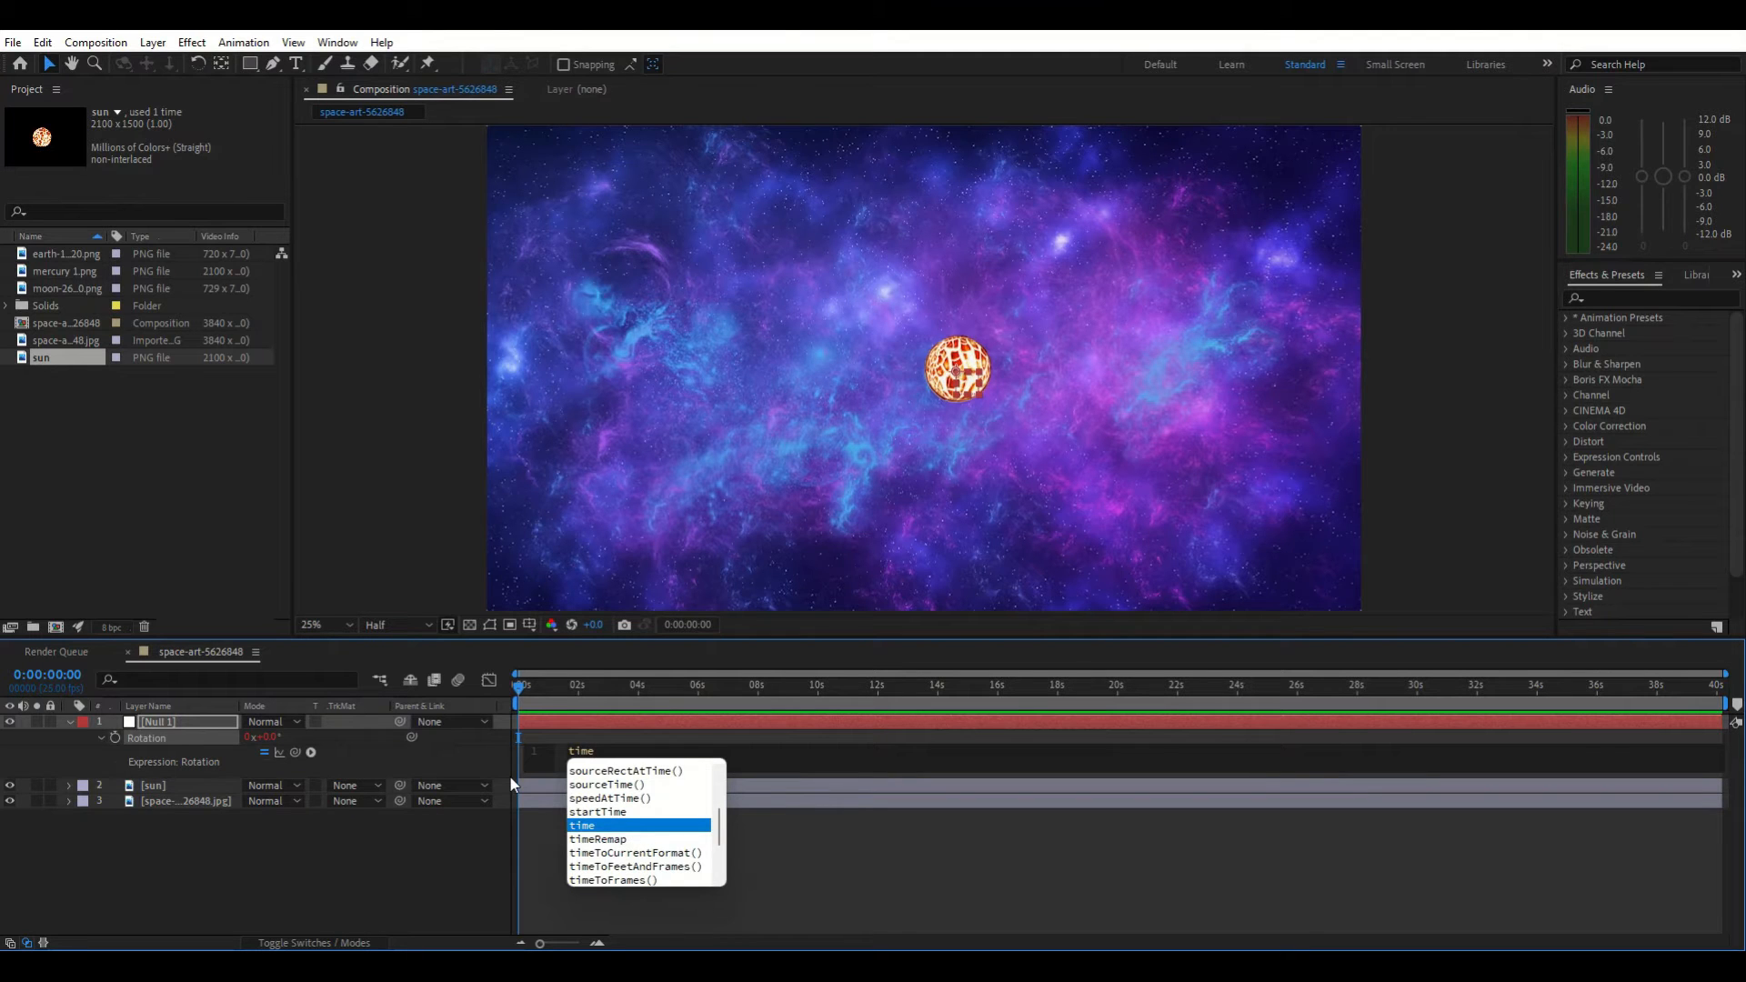
{"action": "type", "text": "*"}
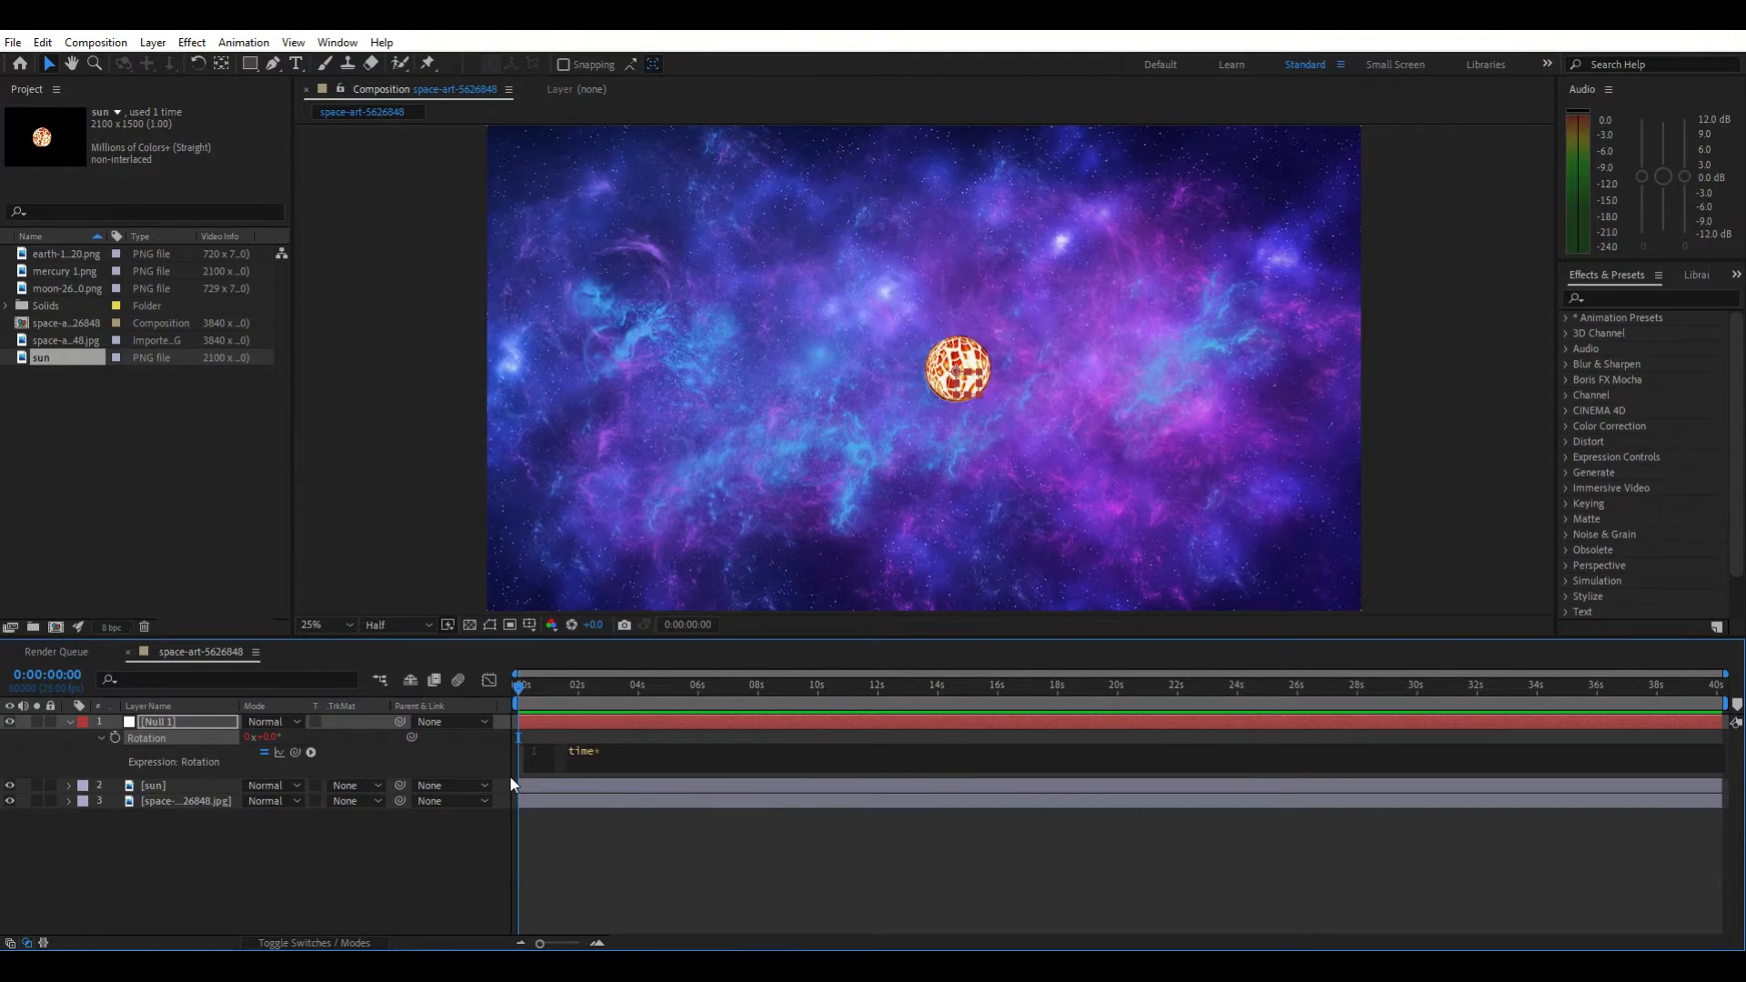
{"action": "type", "text": "20"}
{"action": "left_click", "coordinate": [620, 867]}
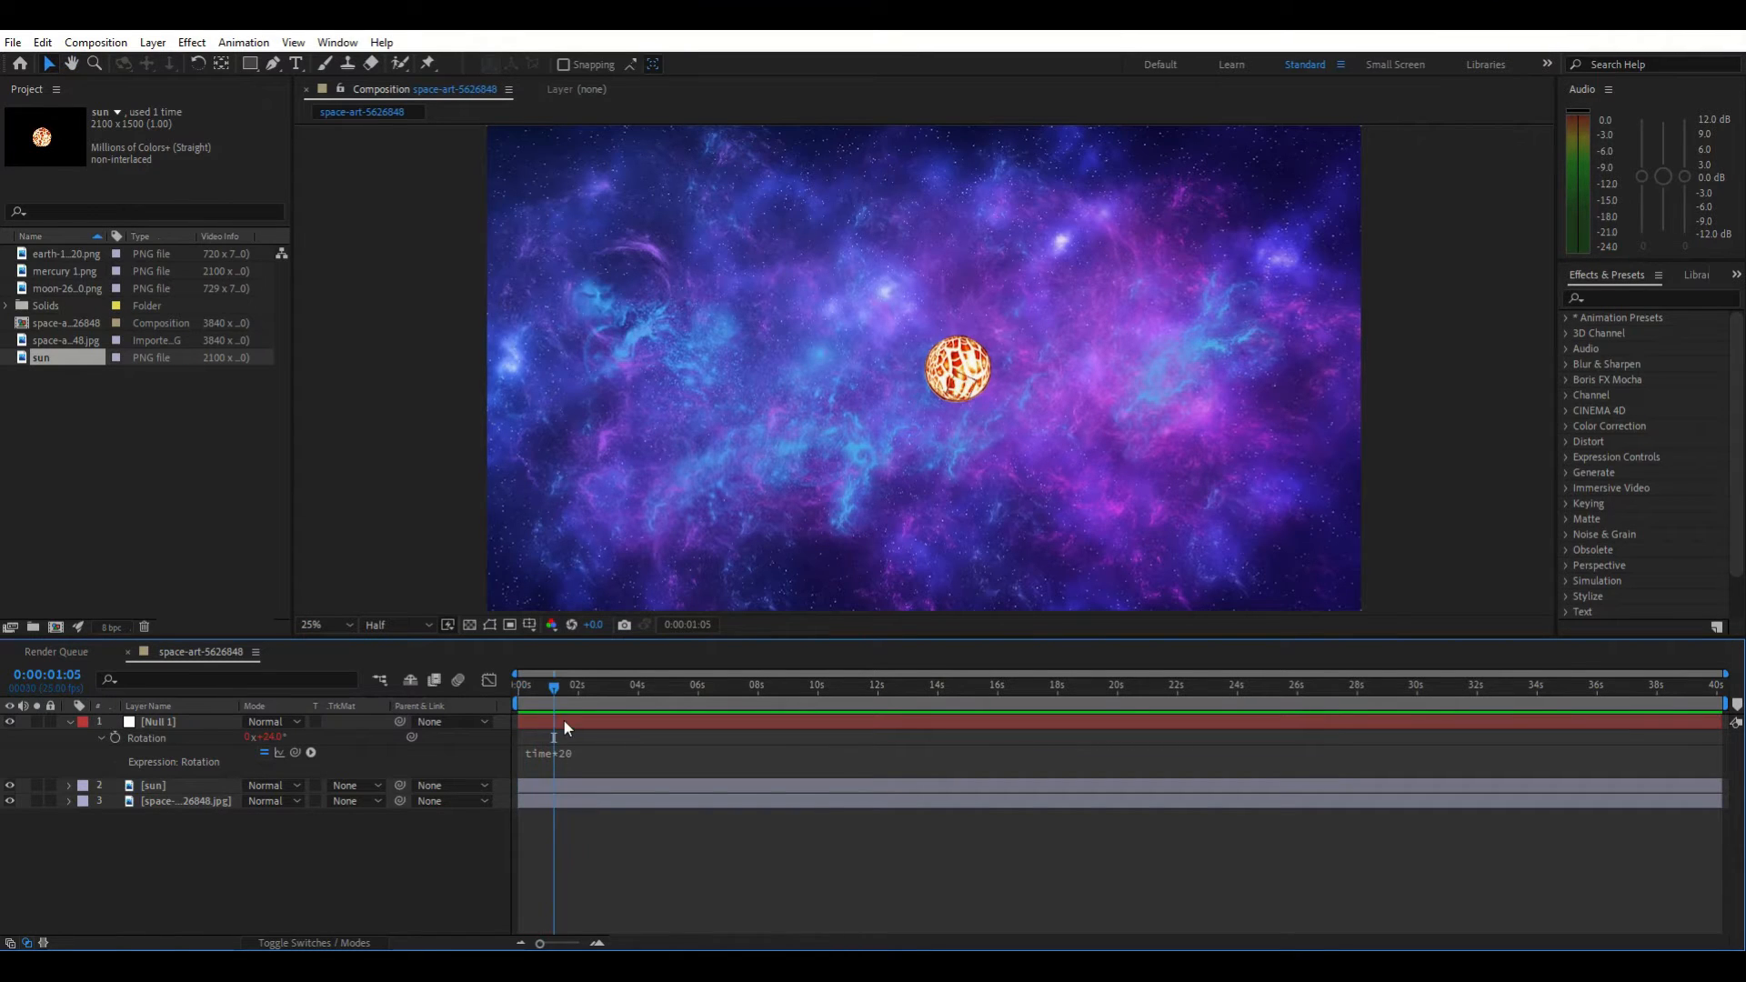
Parent the sun layer to Null 1
{"action": "key", "text": "space"}
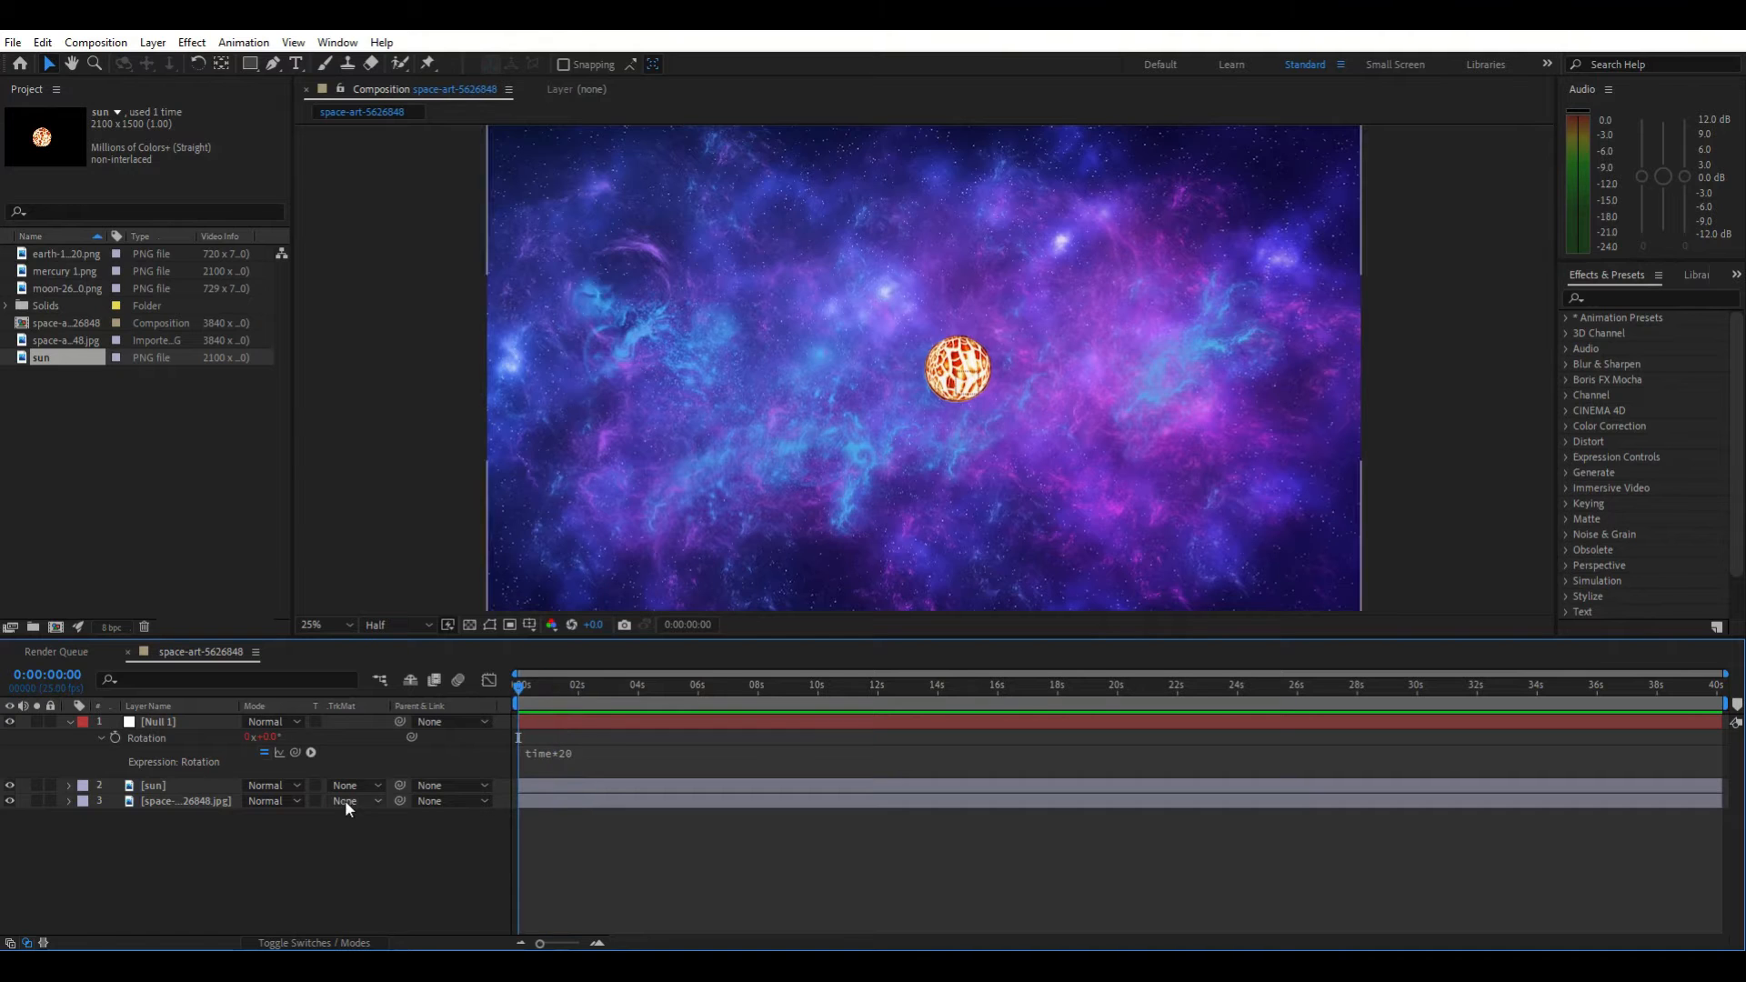
{"action": "left_click", "coordinate": [439, 785]}
{"action": "left_click", "coordinate": [477, 834]}
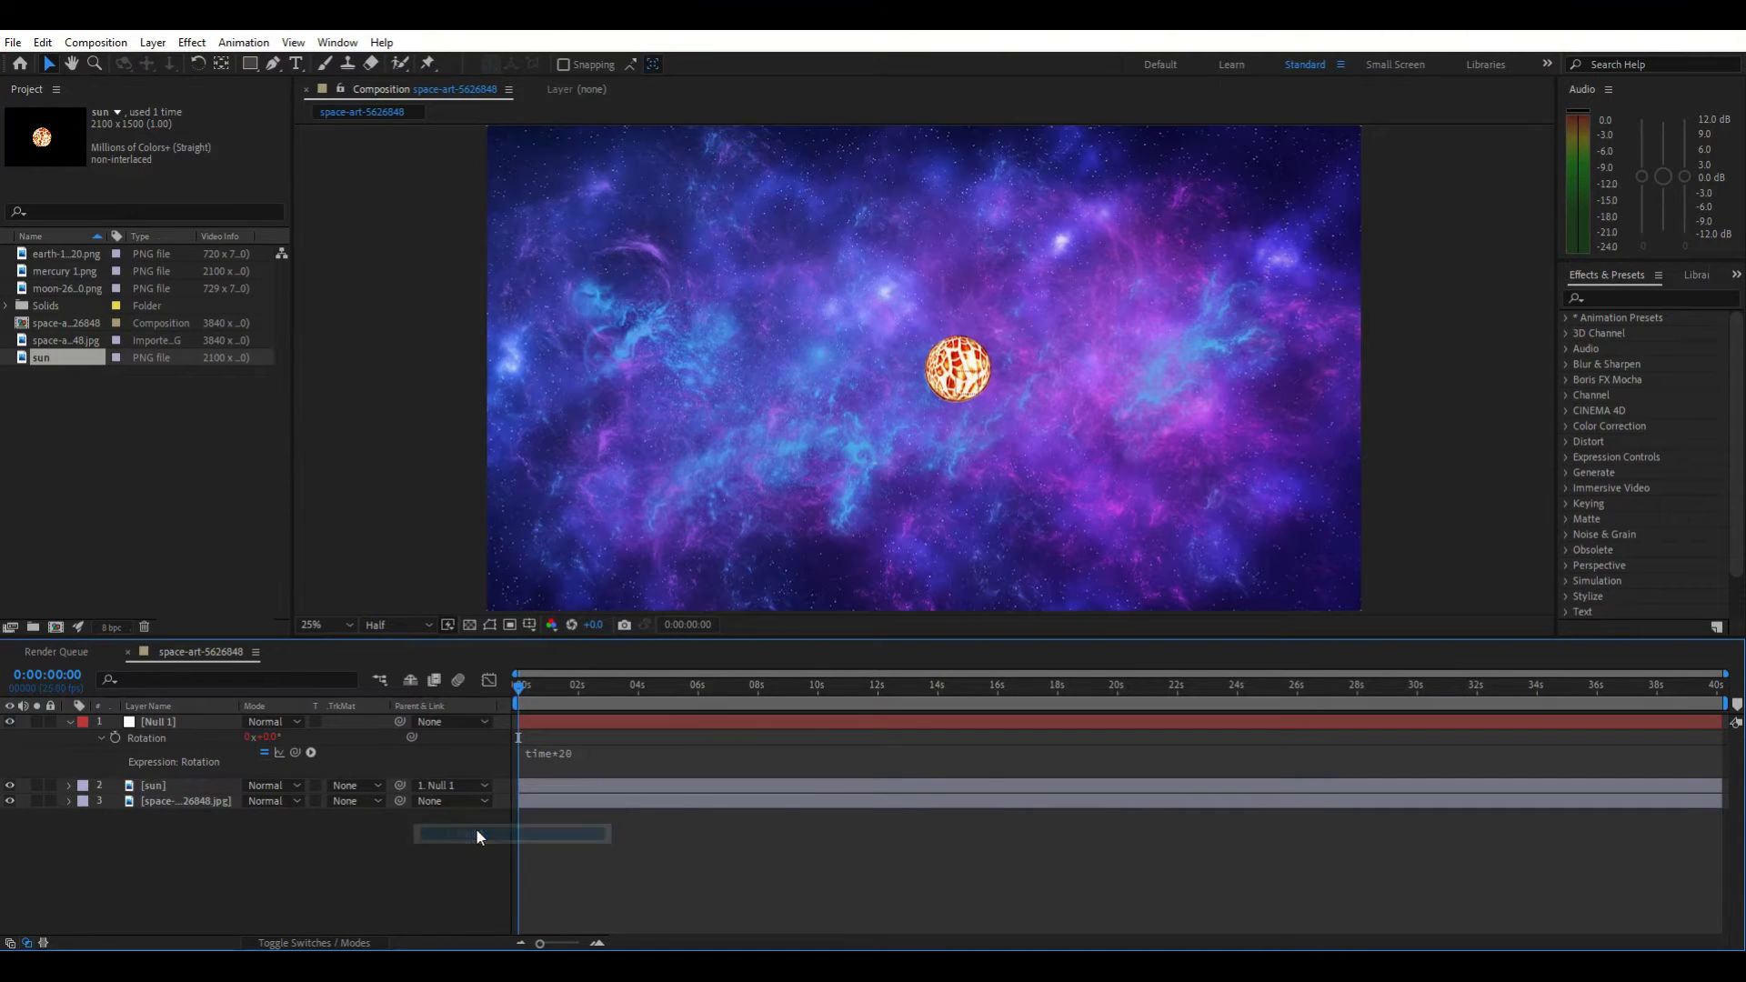
Preview the animation and return the playhead to the start
{"action": "key", "text": "space"}
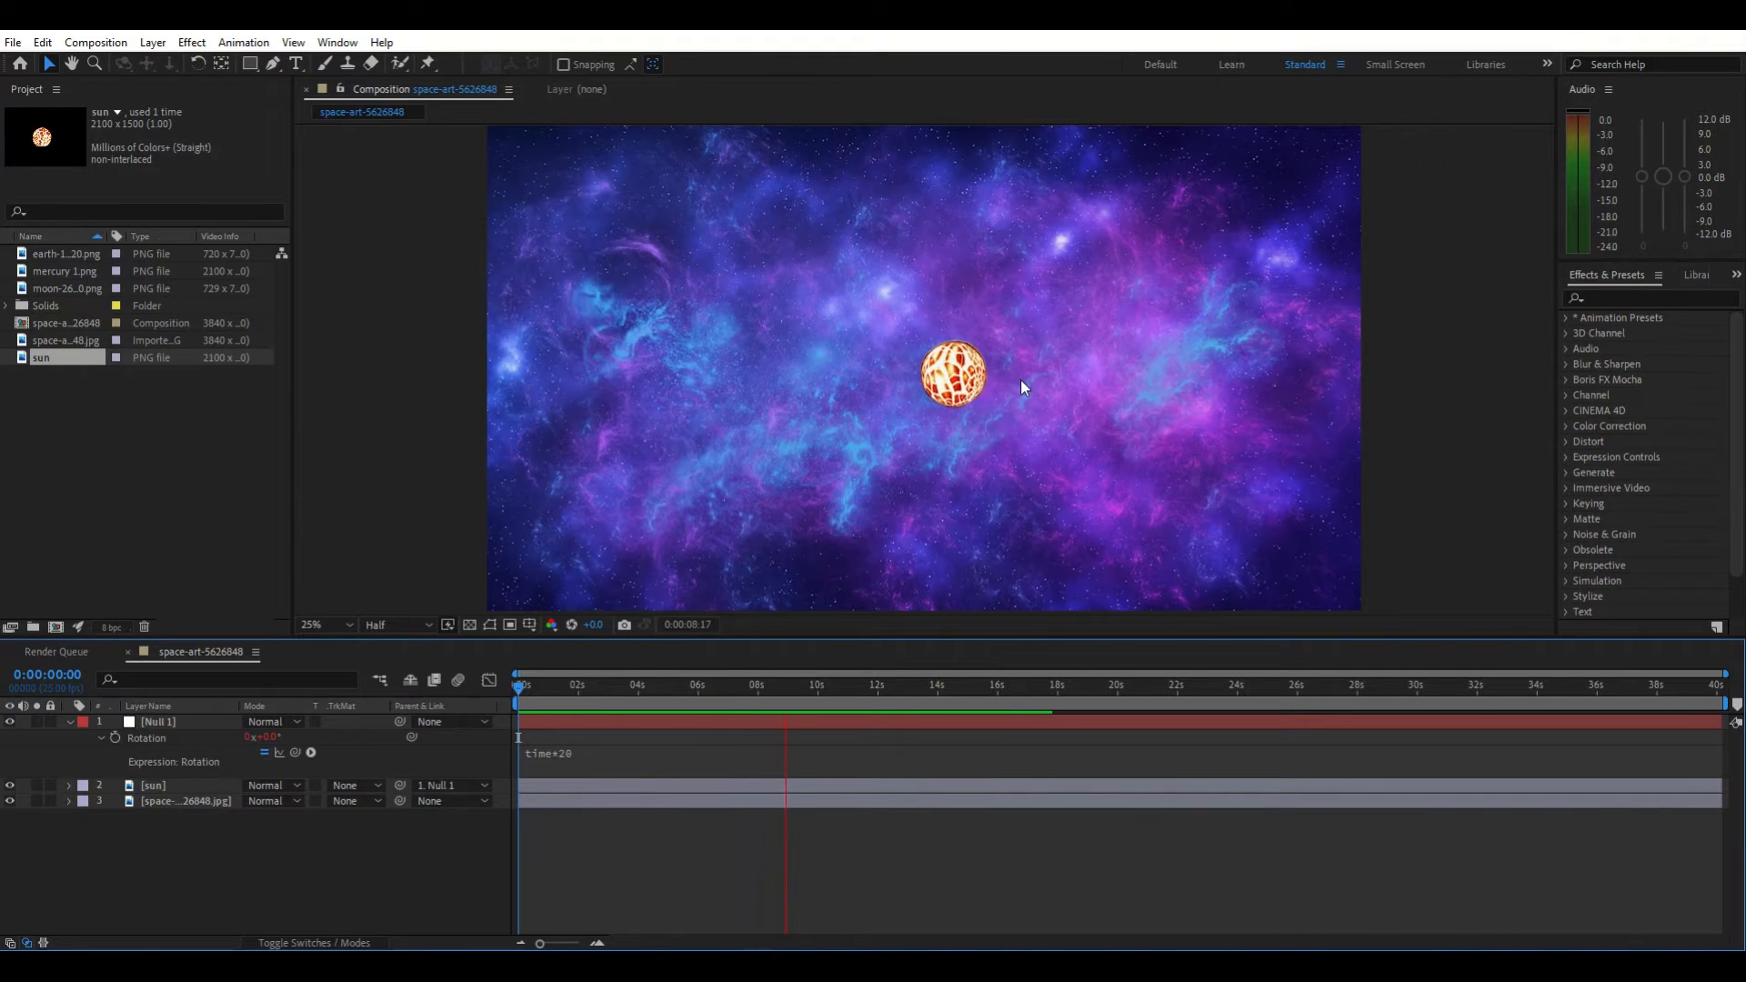
{"action": "key", "text": "space"}
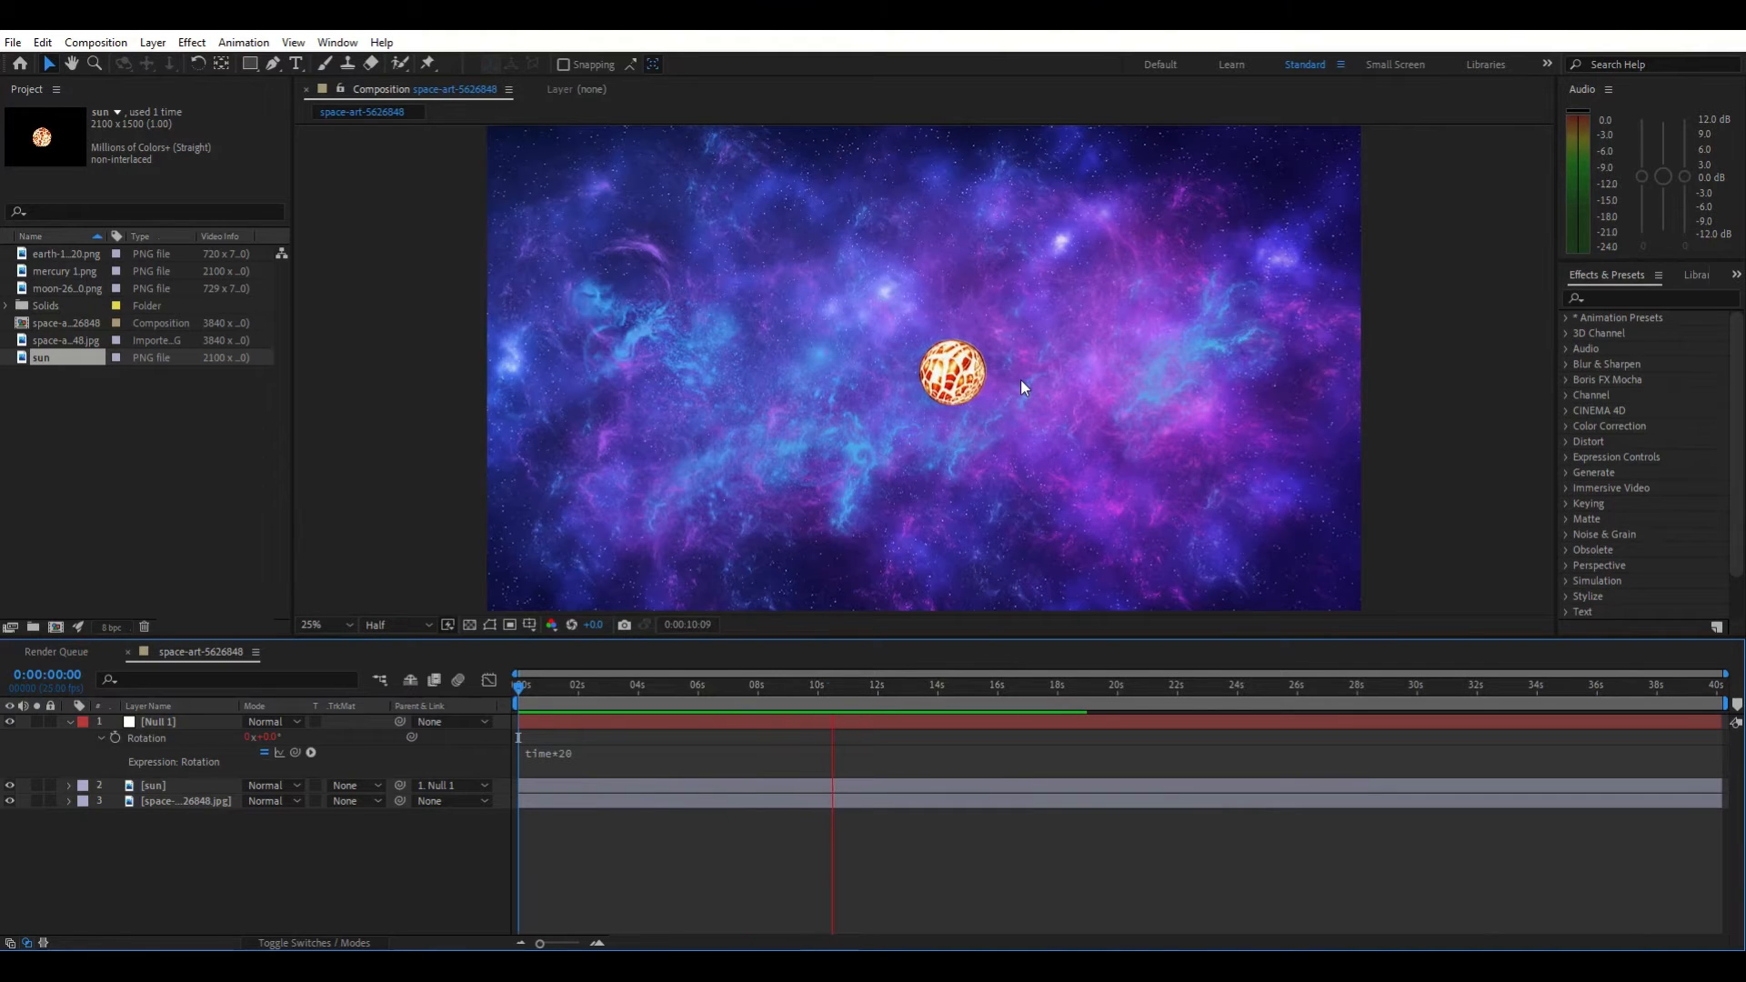
{"action": "left_click_drag", "start_coordinate": [831, 686], "coordinate": [500, 752]}
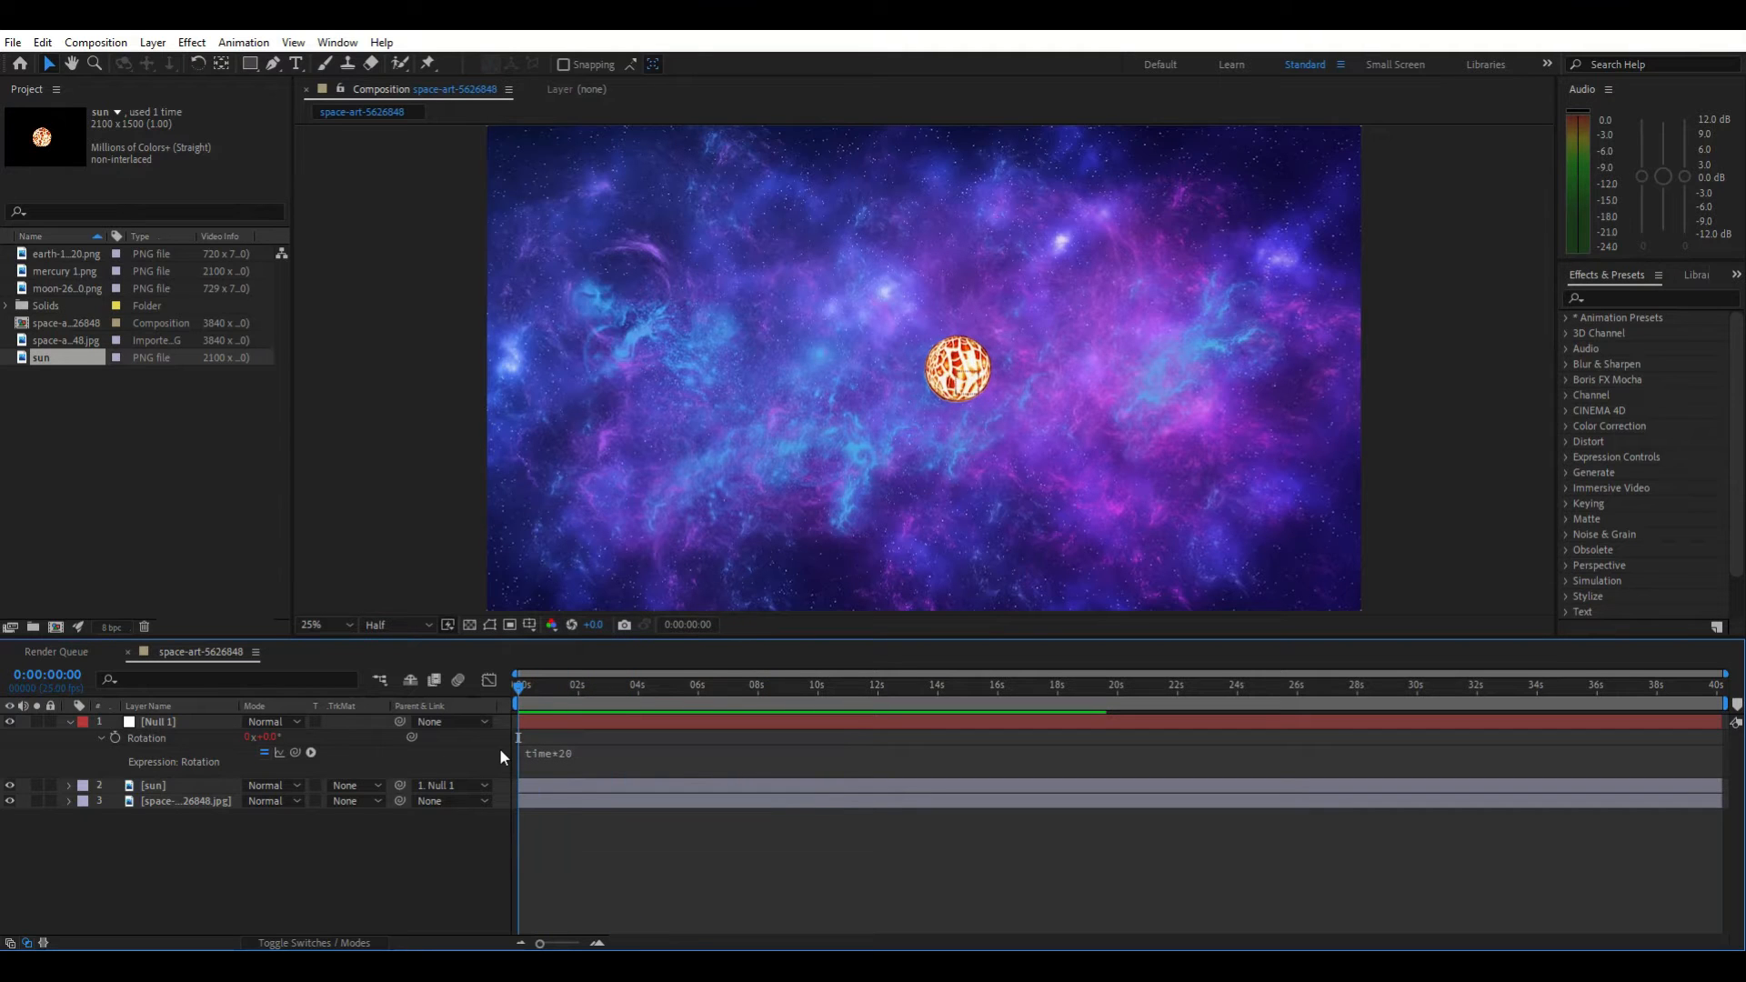
Collapse the null's properties, select the sun layer, enlarge it slightly and preview the result
{"action": "left_click", "coordinate": [68, 721]}
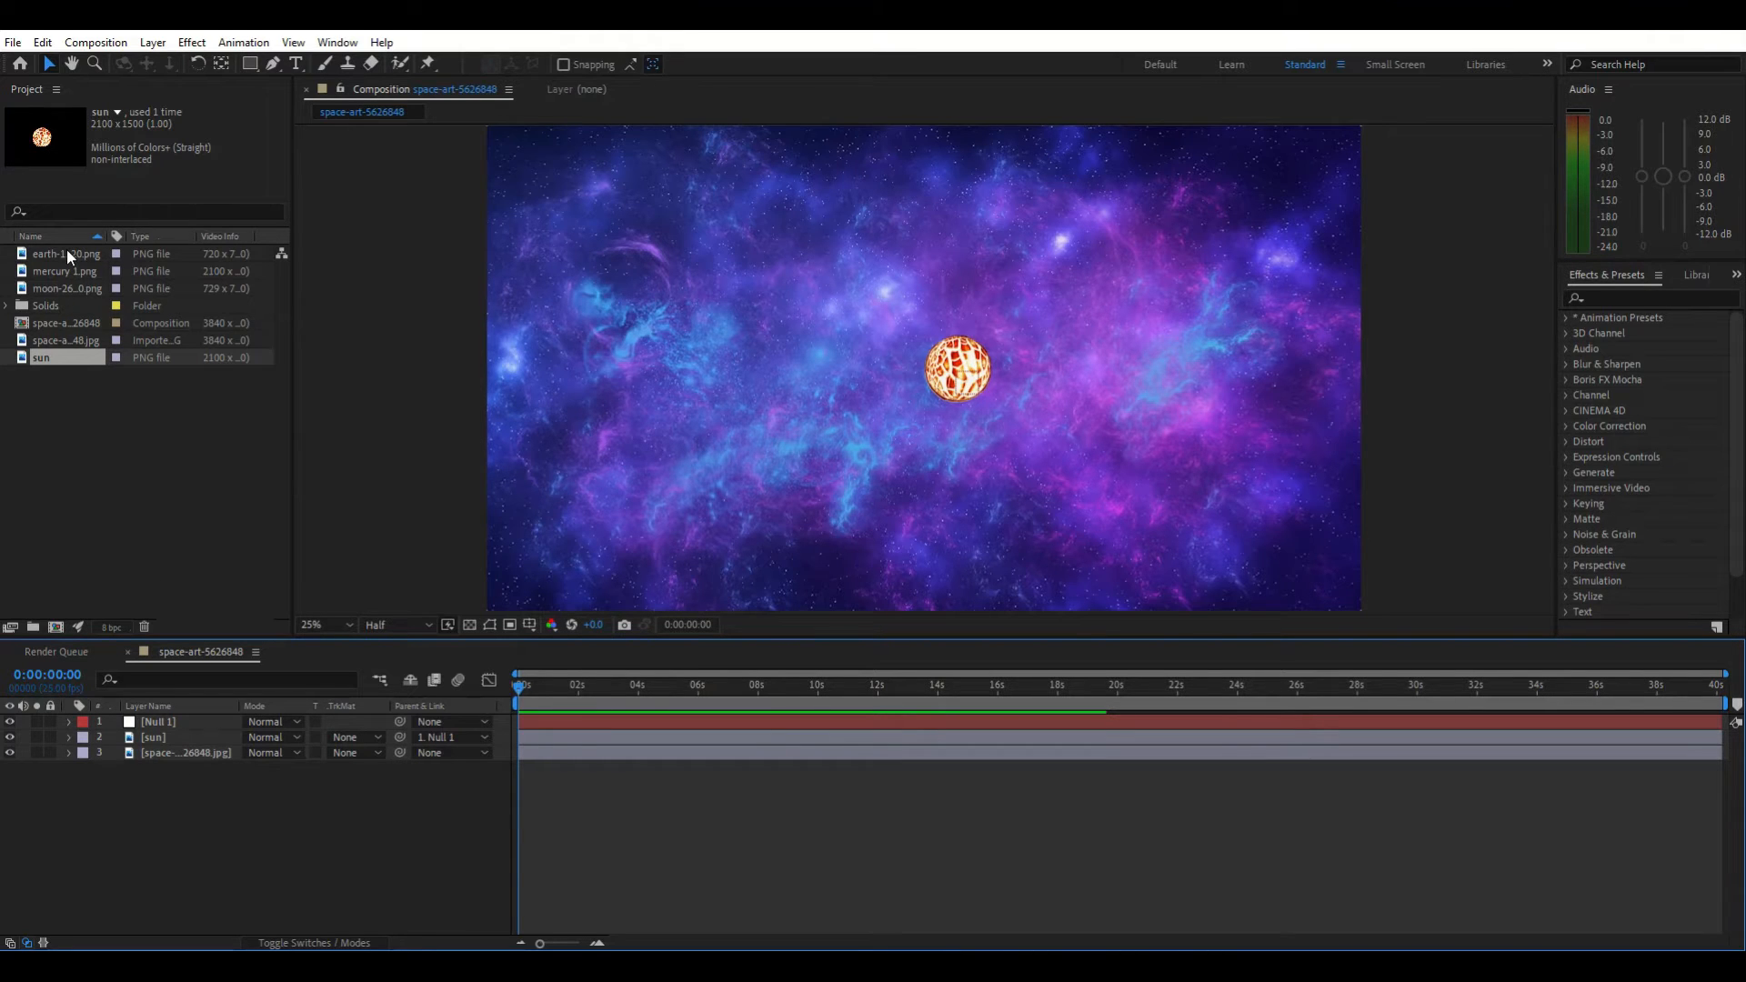
{"action": "left_click", "coordinate": [171, 738]}
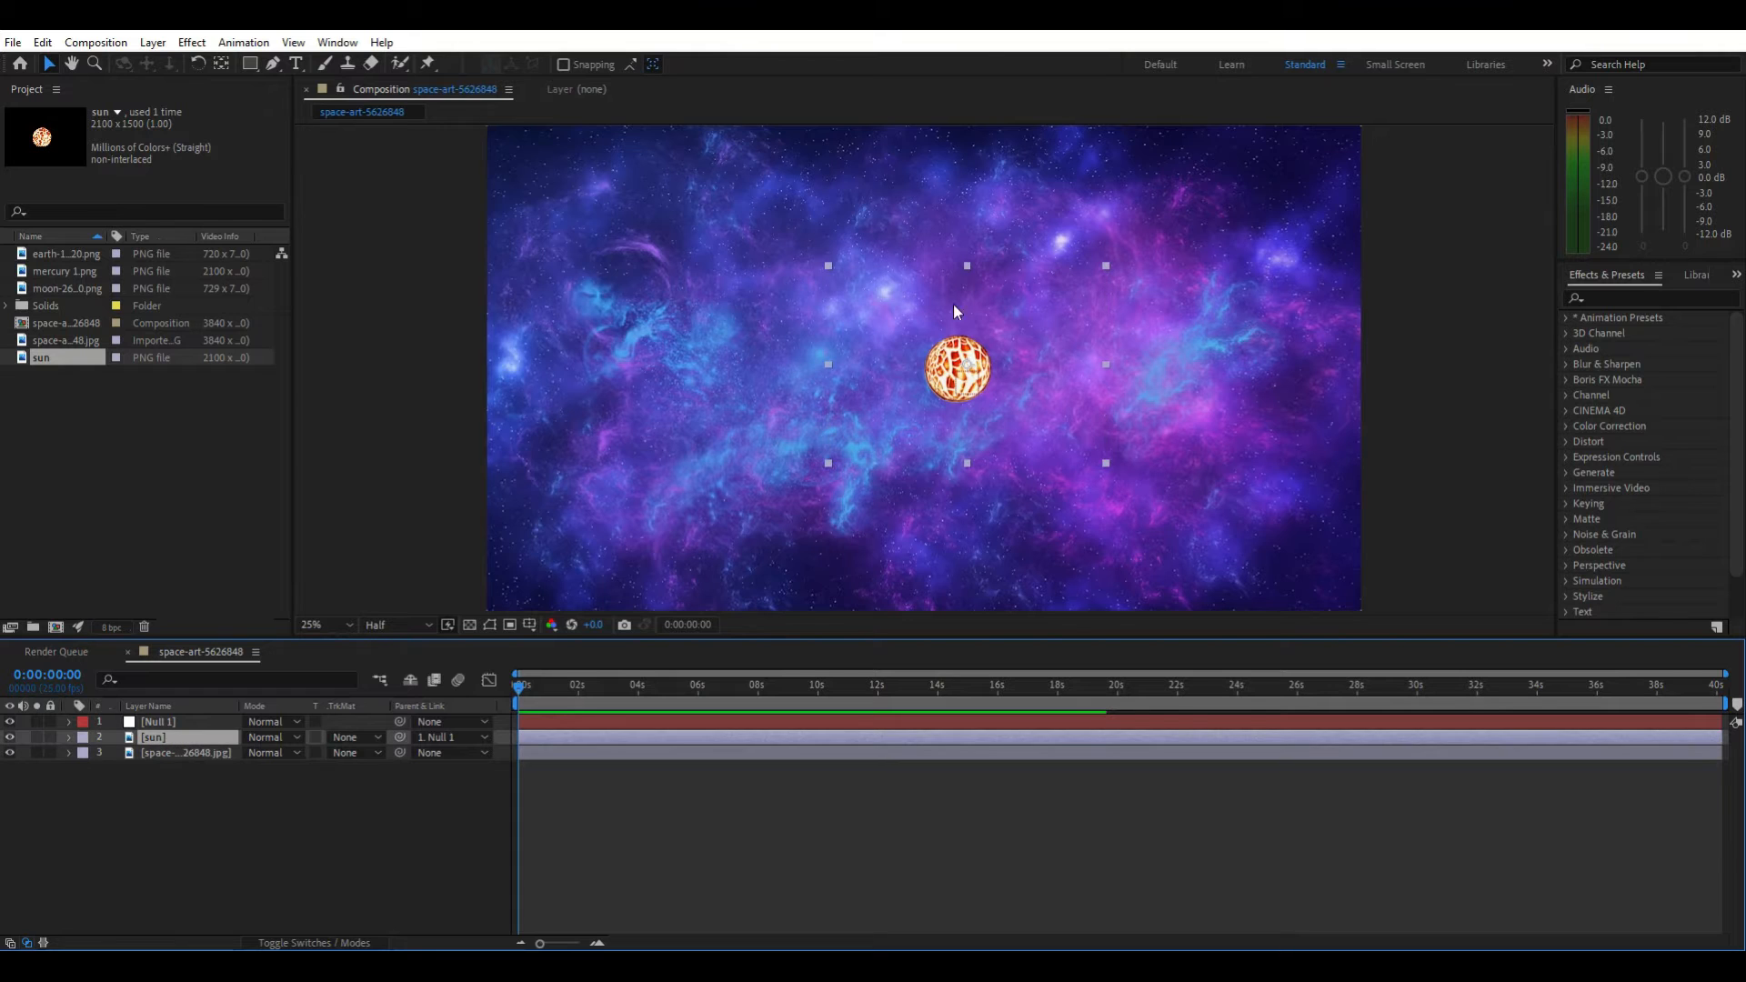
{"action": "left_click", "coordinate": [831, 265]}
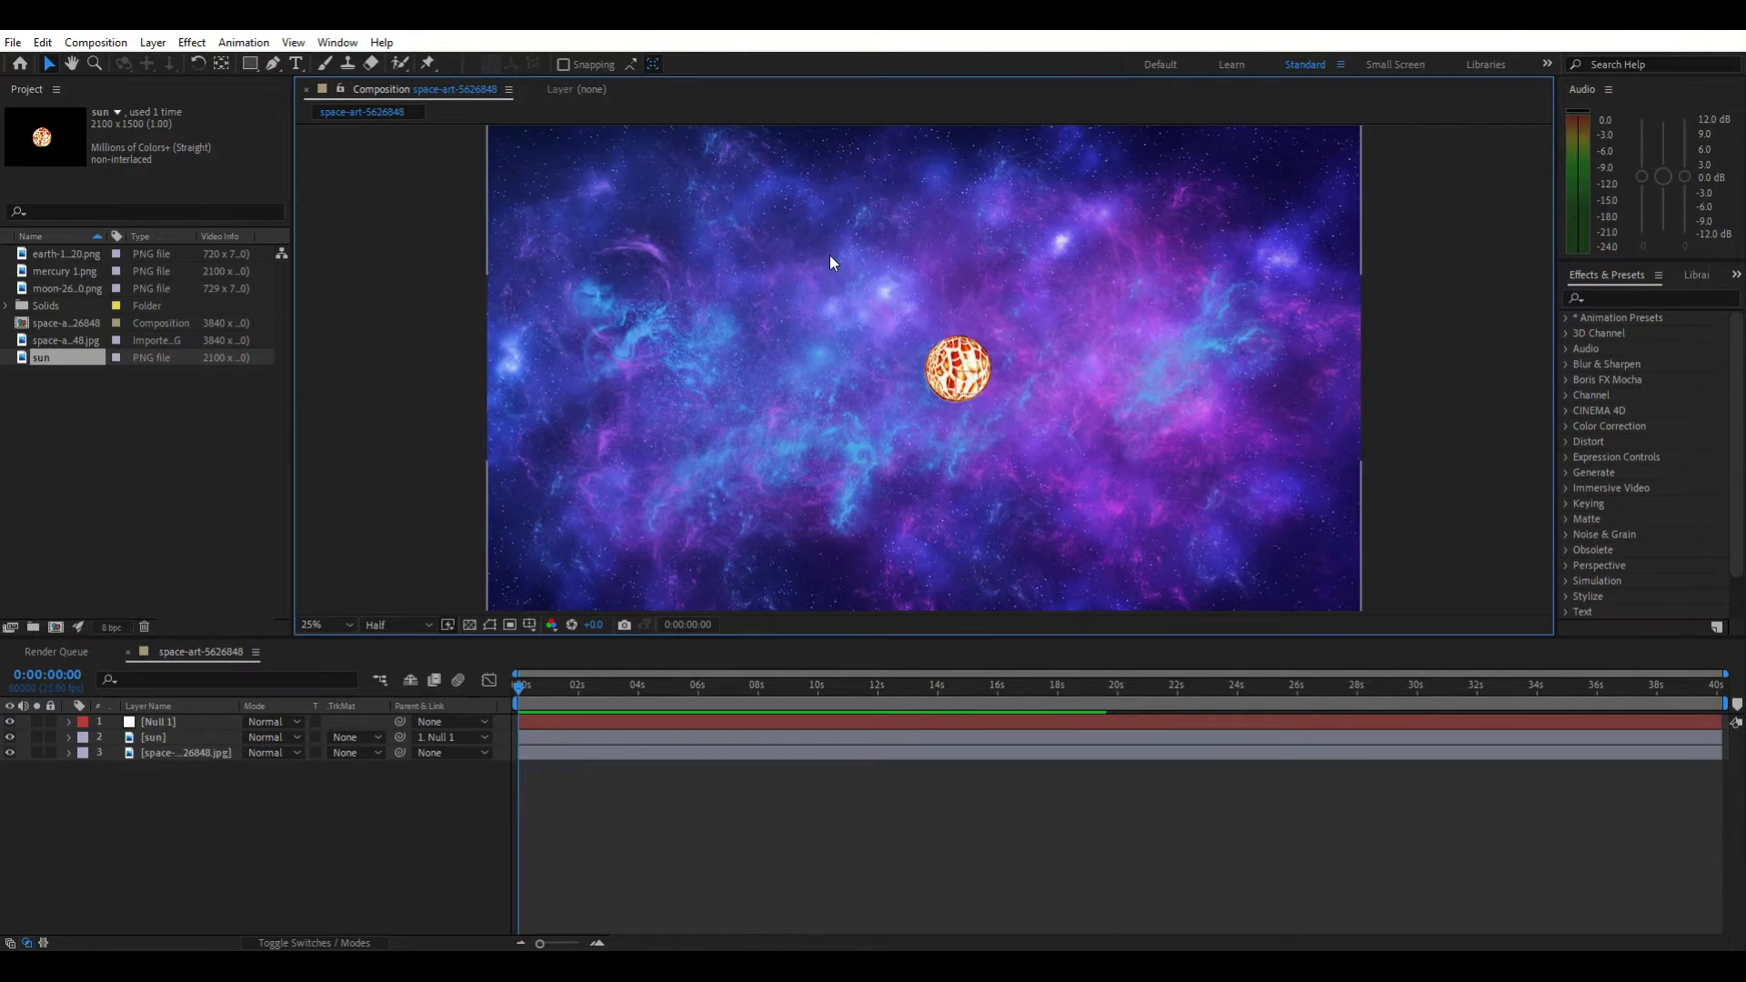
{"action": "left_click", "coordinate": [930, 331]}
{"action": "left_click_drag", "start_coordinate": [828, 264], "coordinate": [817, 257]}
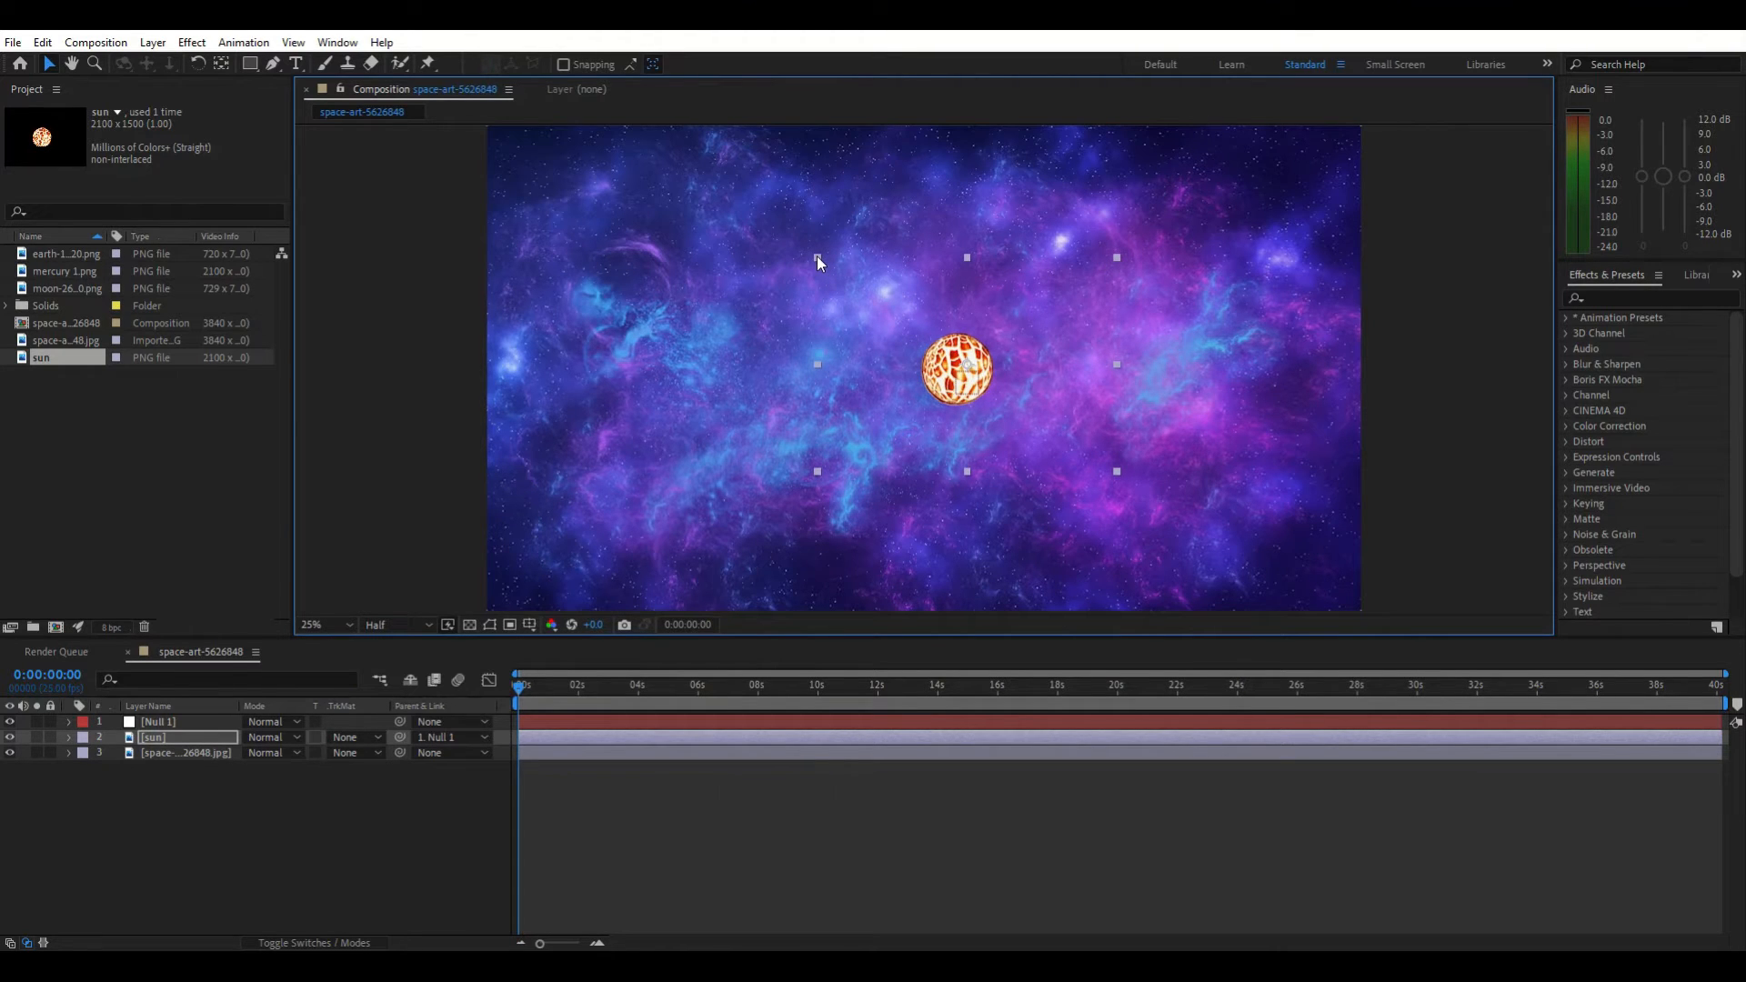
{"action": "key", "text": "space"}
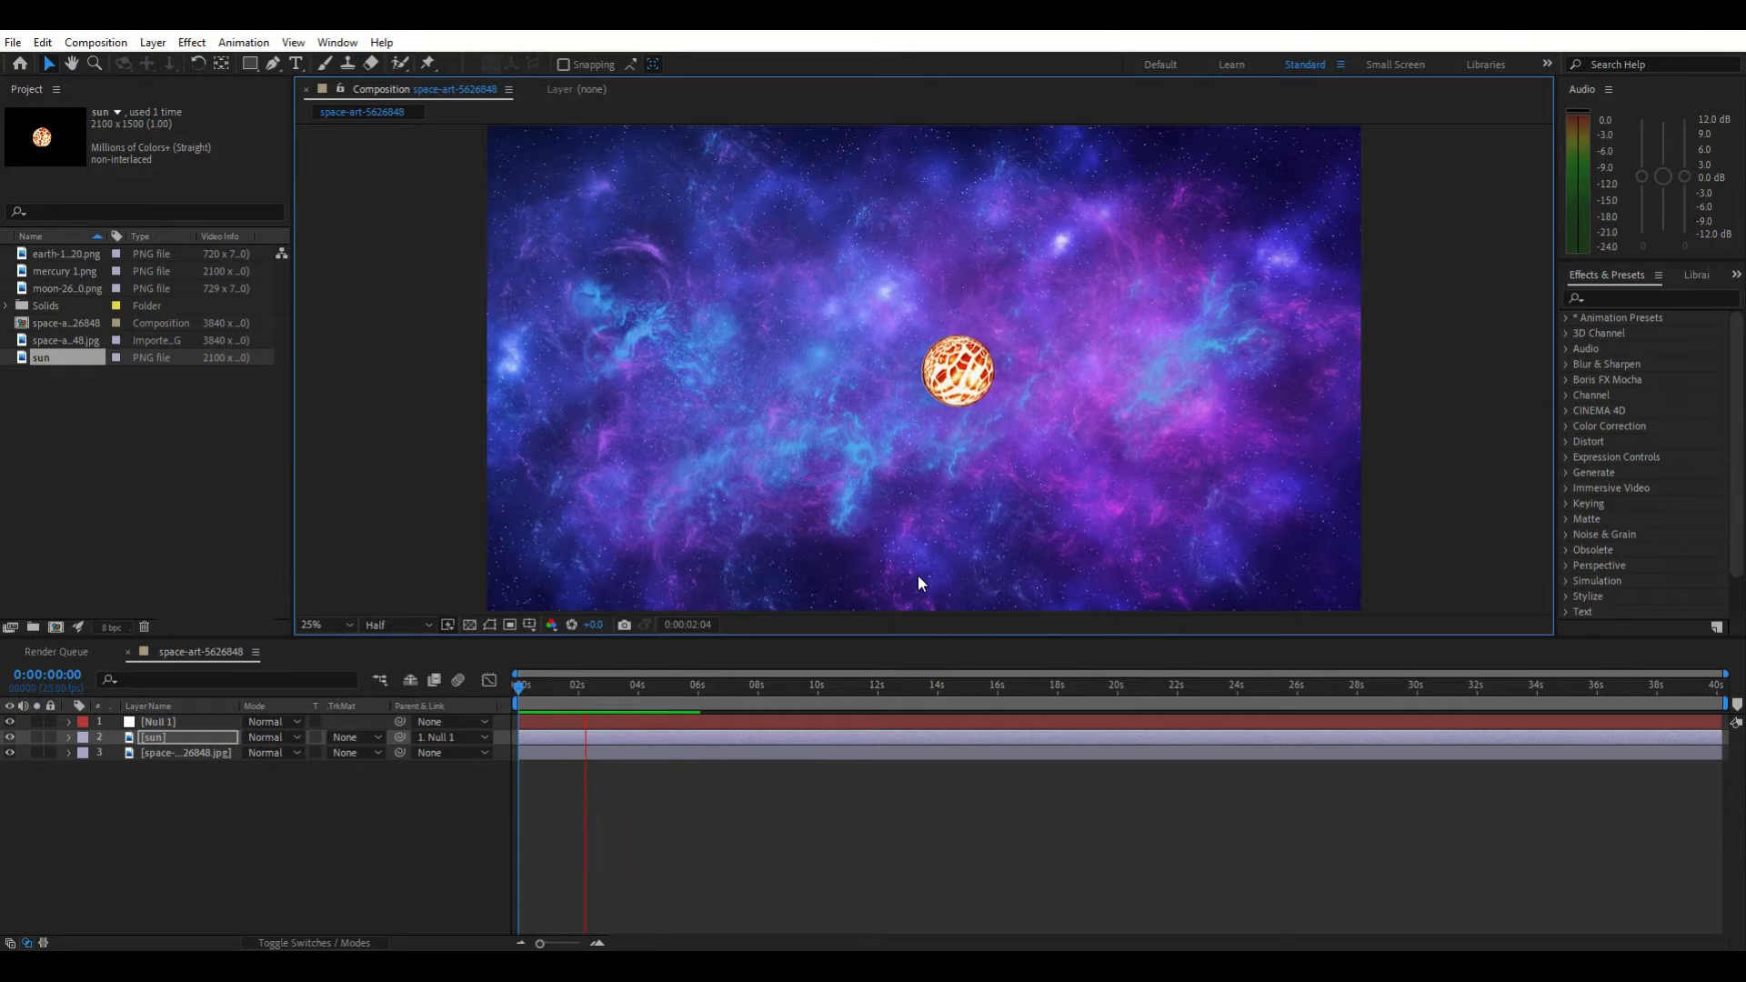
{"action": "left_click", "coordinate": [471, 698]}
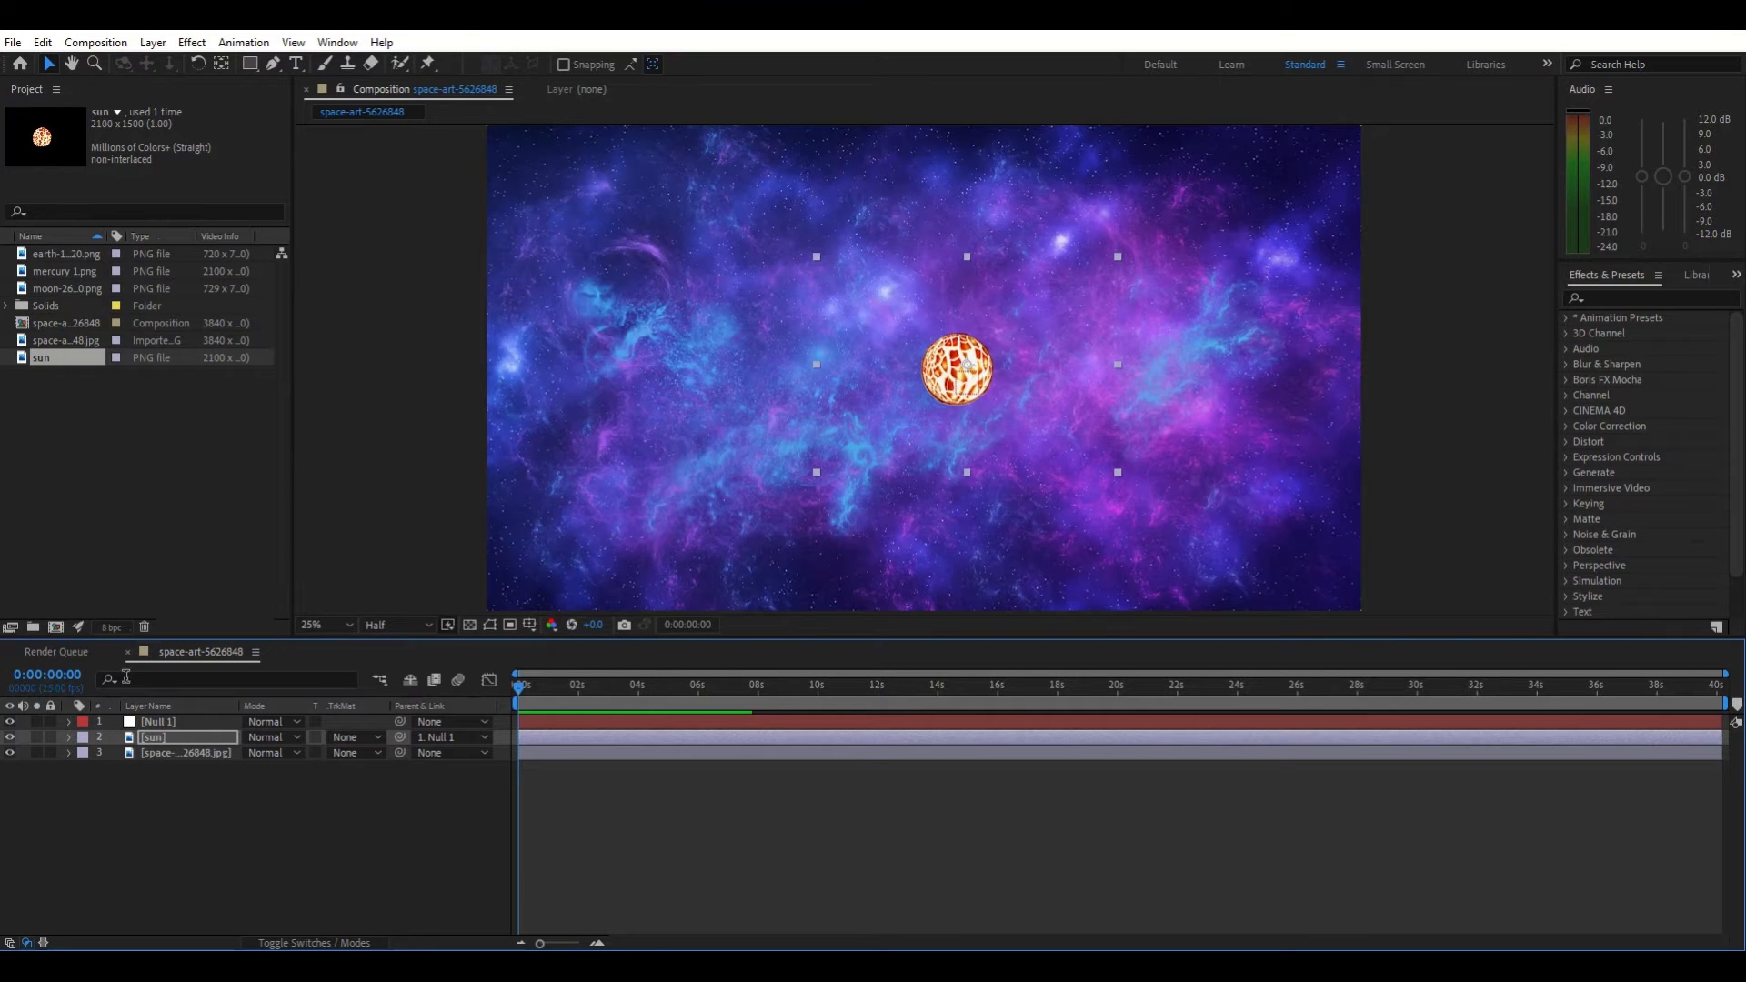
Add the mercury image as a layer, scale it down to a small planet and place it just right of the sun
{"action": "left_click_drag", "start_coordinate": [68, 274], "coordinate": [156, 722]}
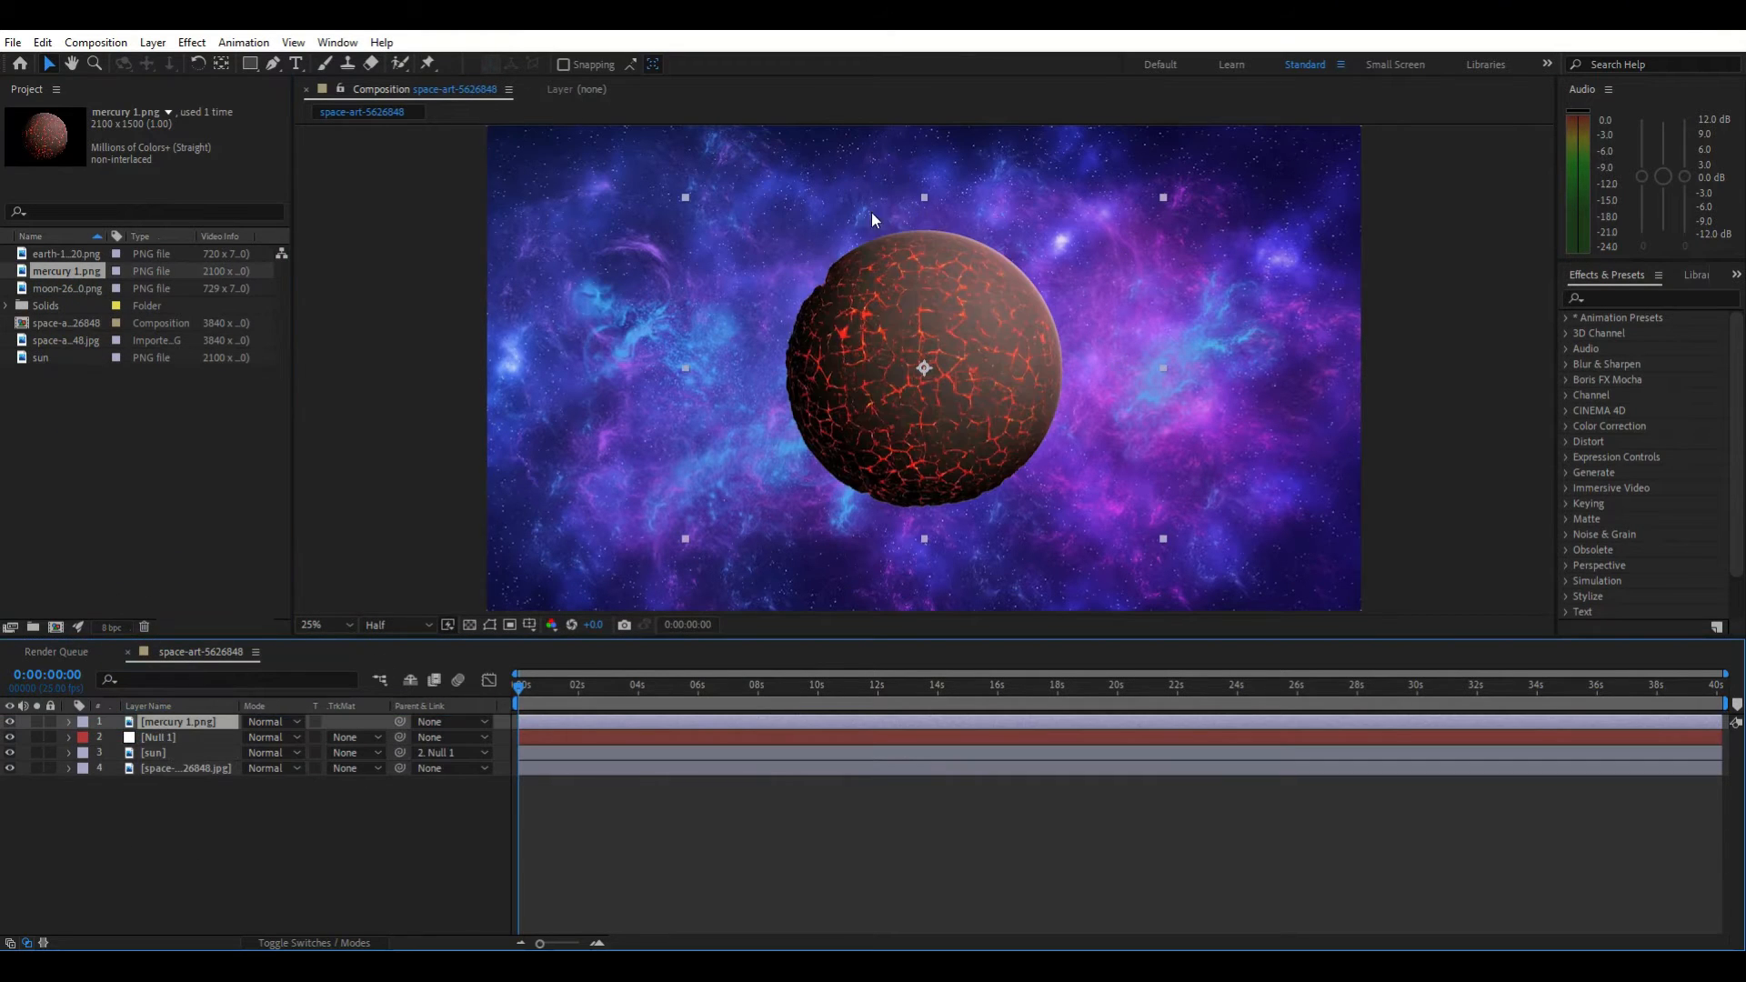
{"action": "left_click_drag", "start_coordinate": [684, 195], "coordinate": [880, 324]}
{"action": "left_click_drag", "start_coordinate": [946, 393], "coordinate": [1121, 427]}
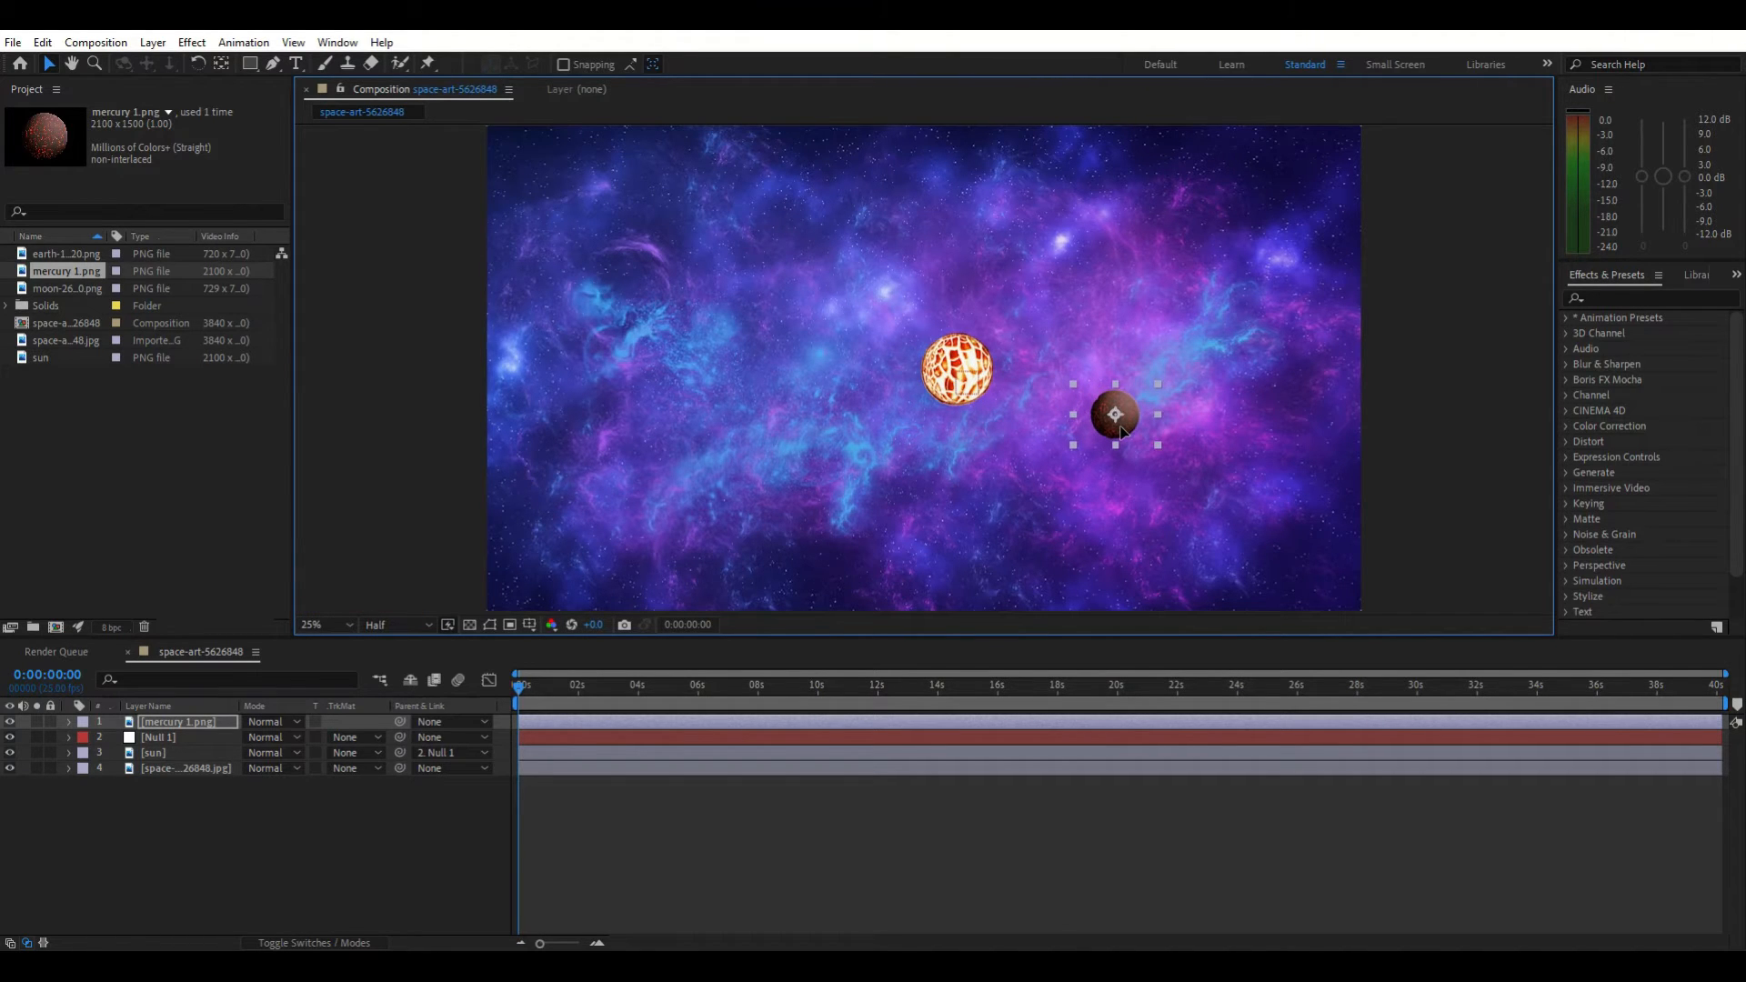
{"action": "left_click_drag", "start_coordinate": [1123, 435], "coordinate": [1054, 421]}
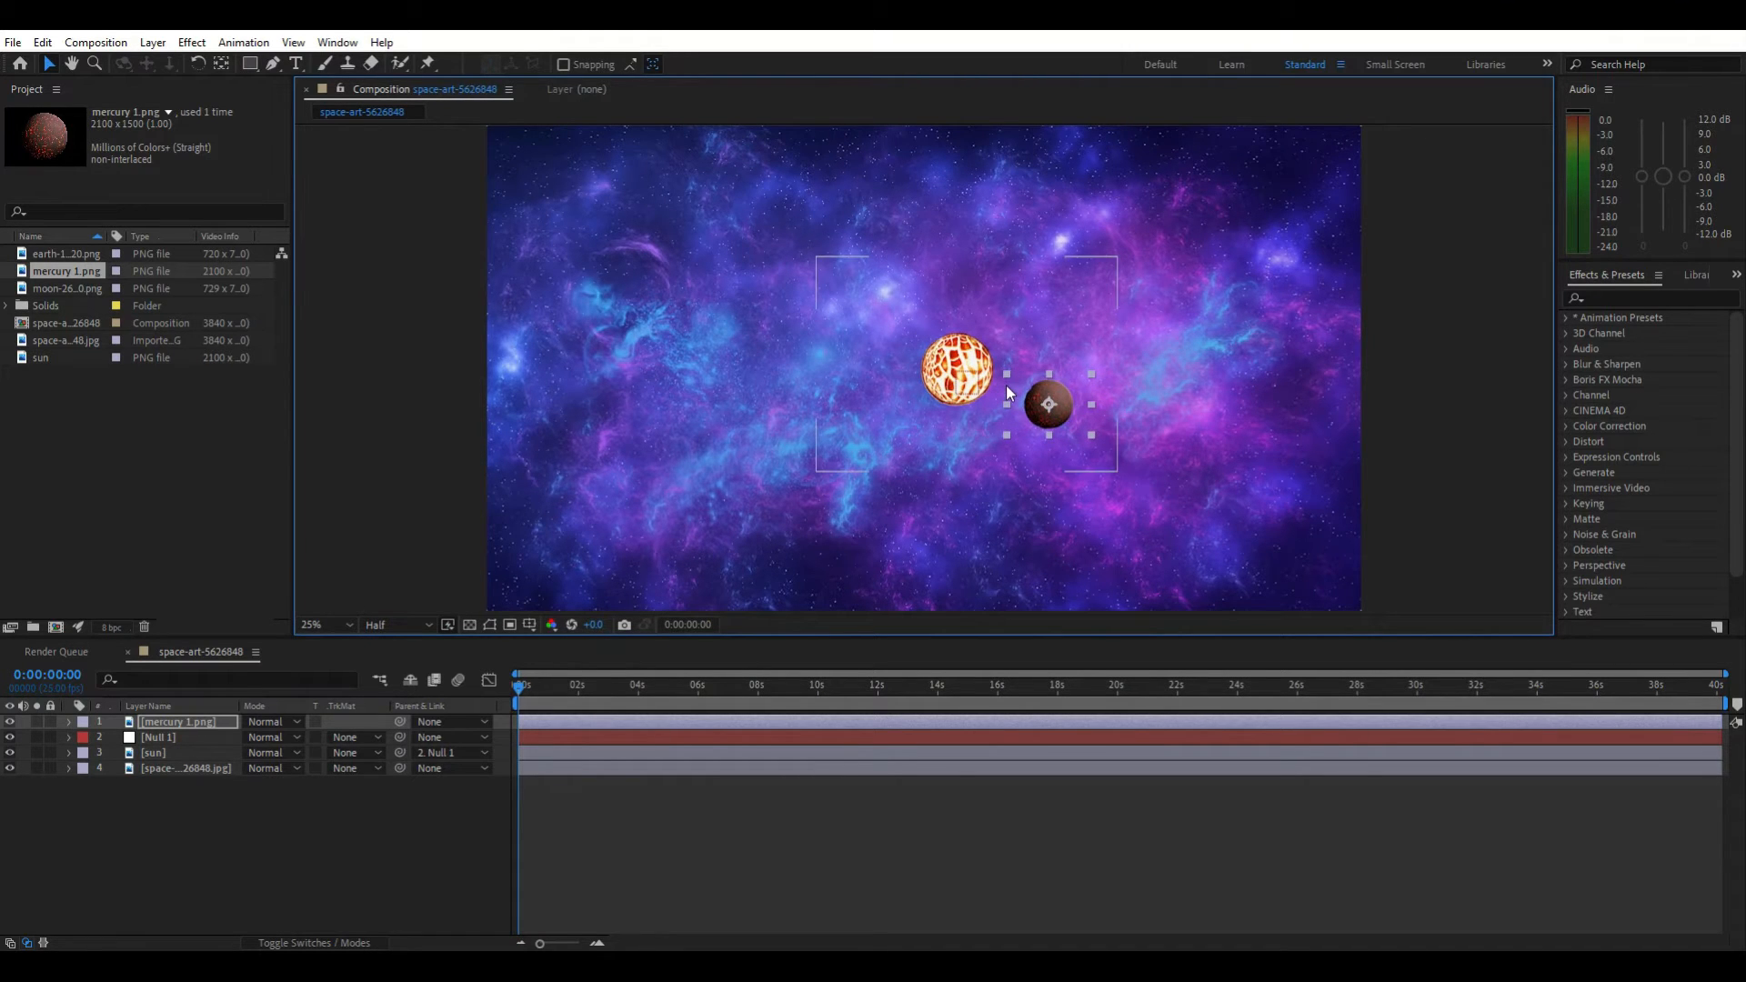
{"action": "left_click_drag", "start_coordinate": [1007, 373], "coordinate": [1018, 380]}
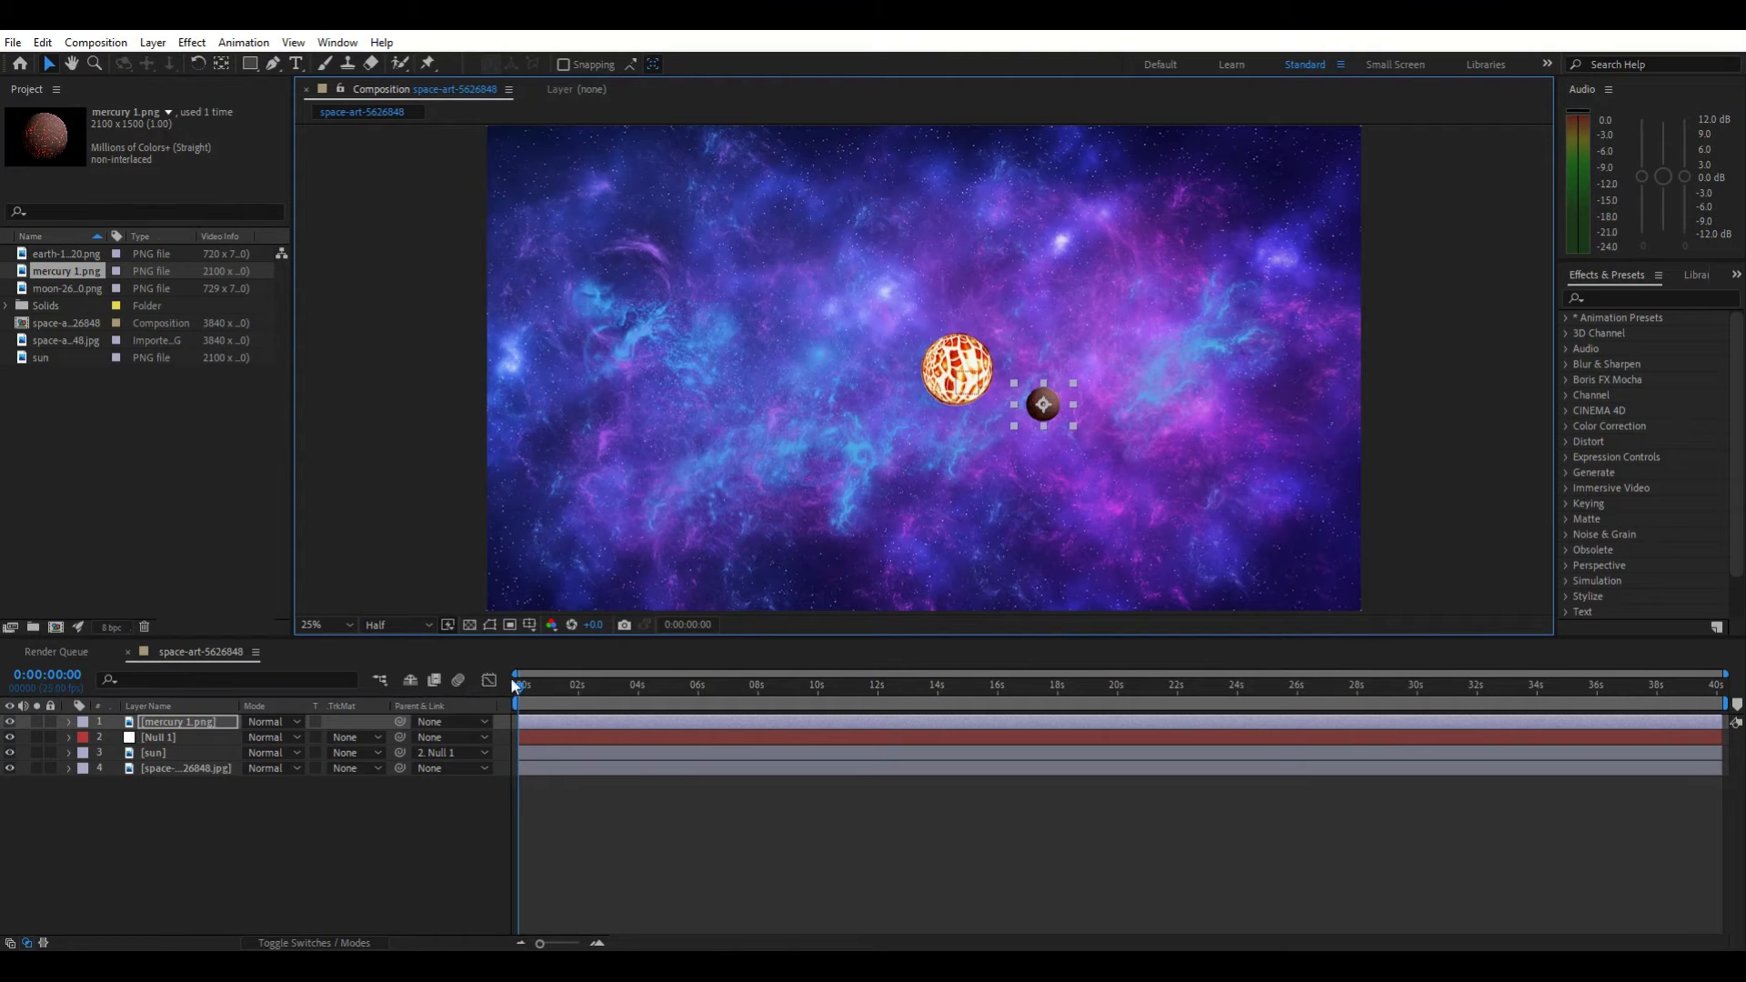
Parent the mercury layer to the sun layer
{"action": "left_click", "coordinate": [459, 724]}
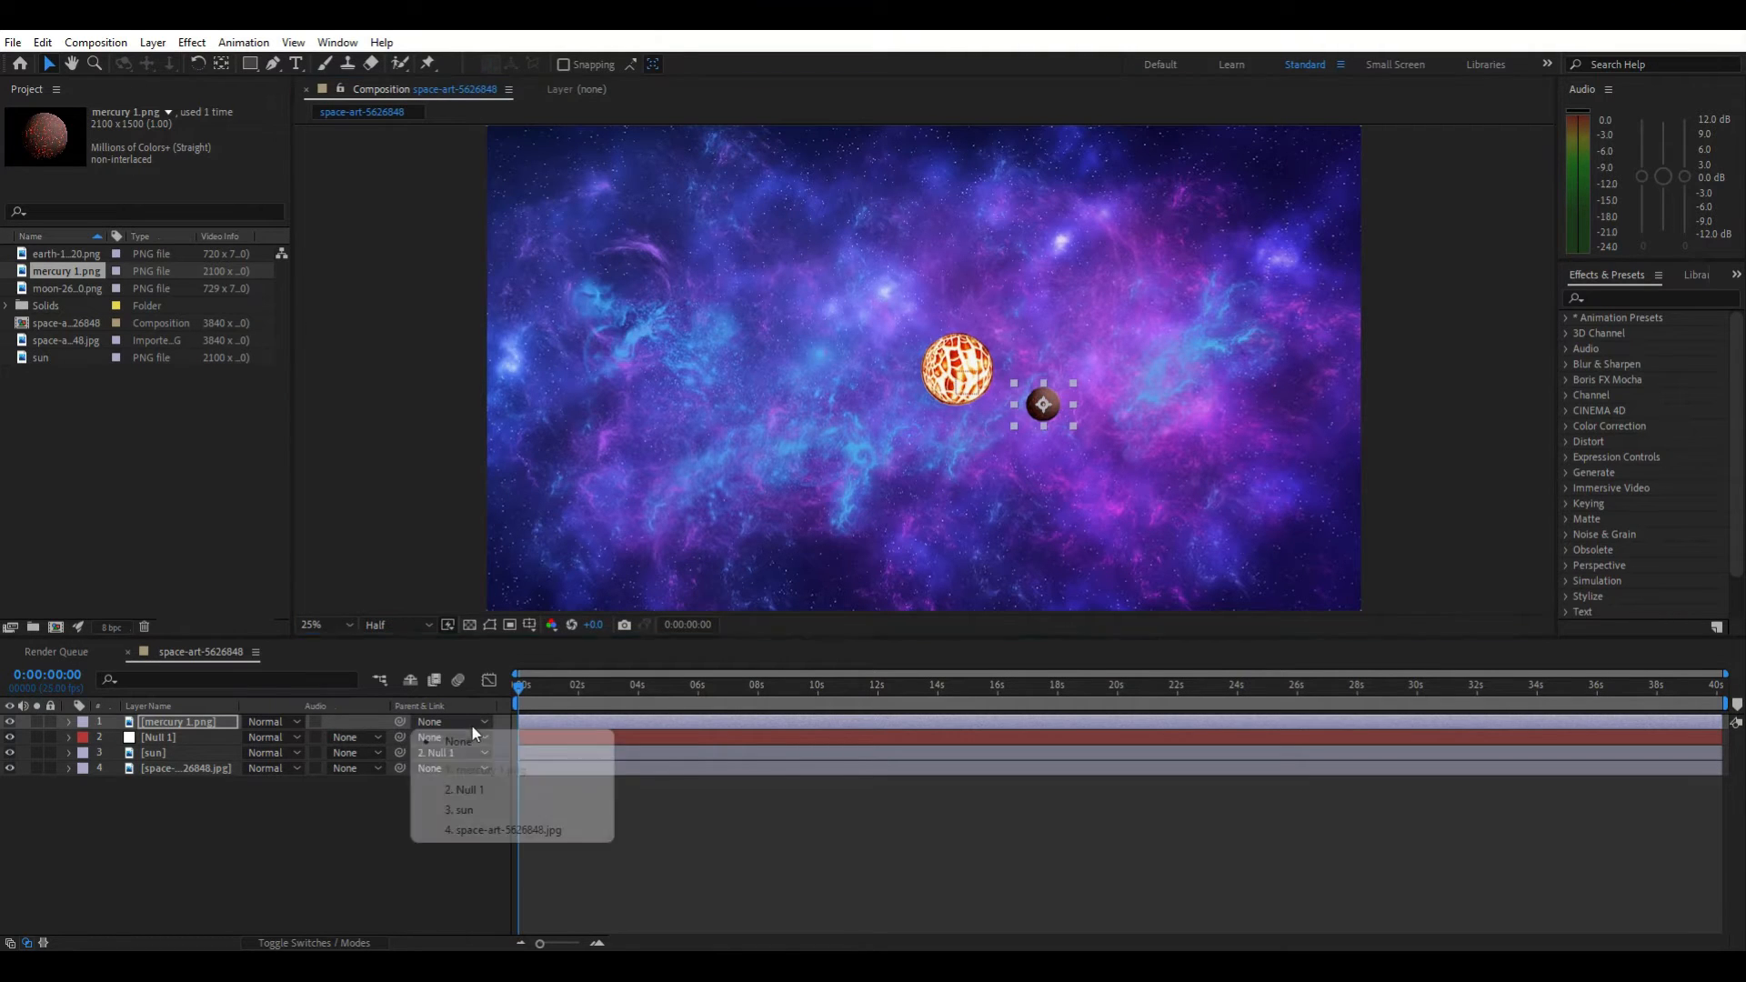
{"action": "left_click", "coordinate": [495, 812]}
Preview the orbit animation and return the playhead to the start
{"action": "key", "text": "space"}
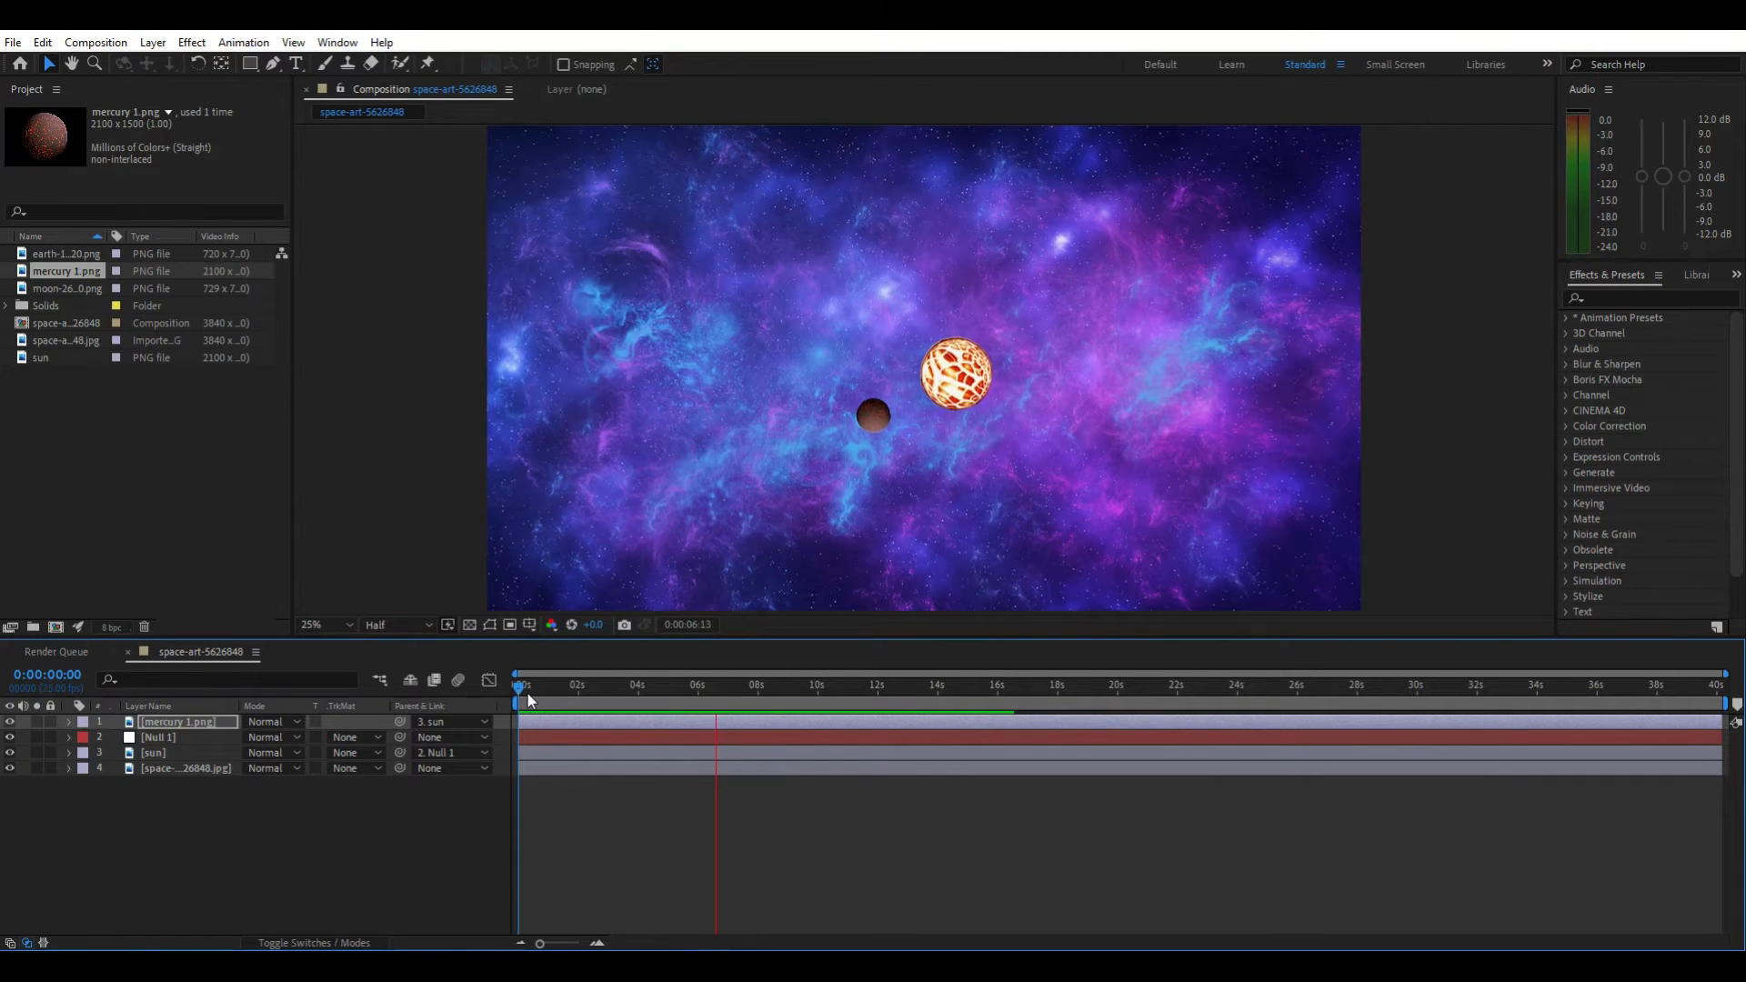
{"action": "key", "text": "space"}
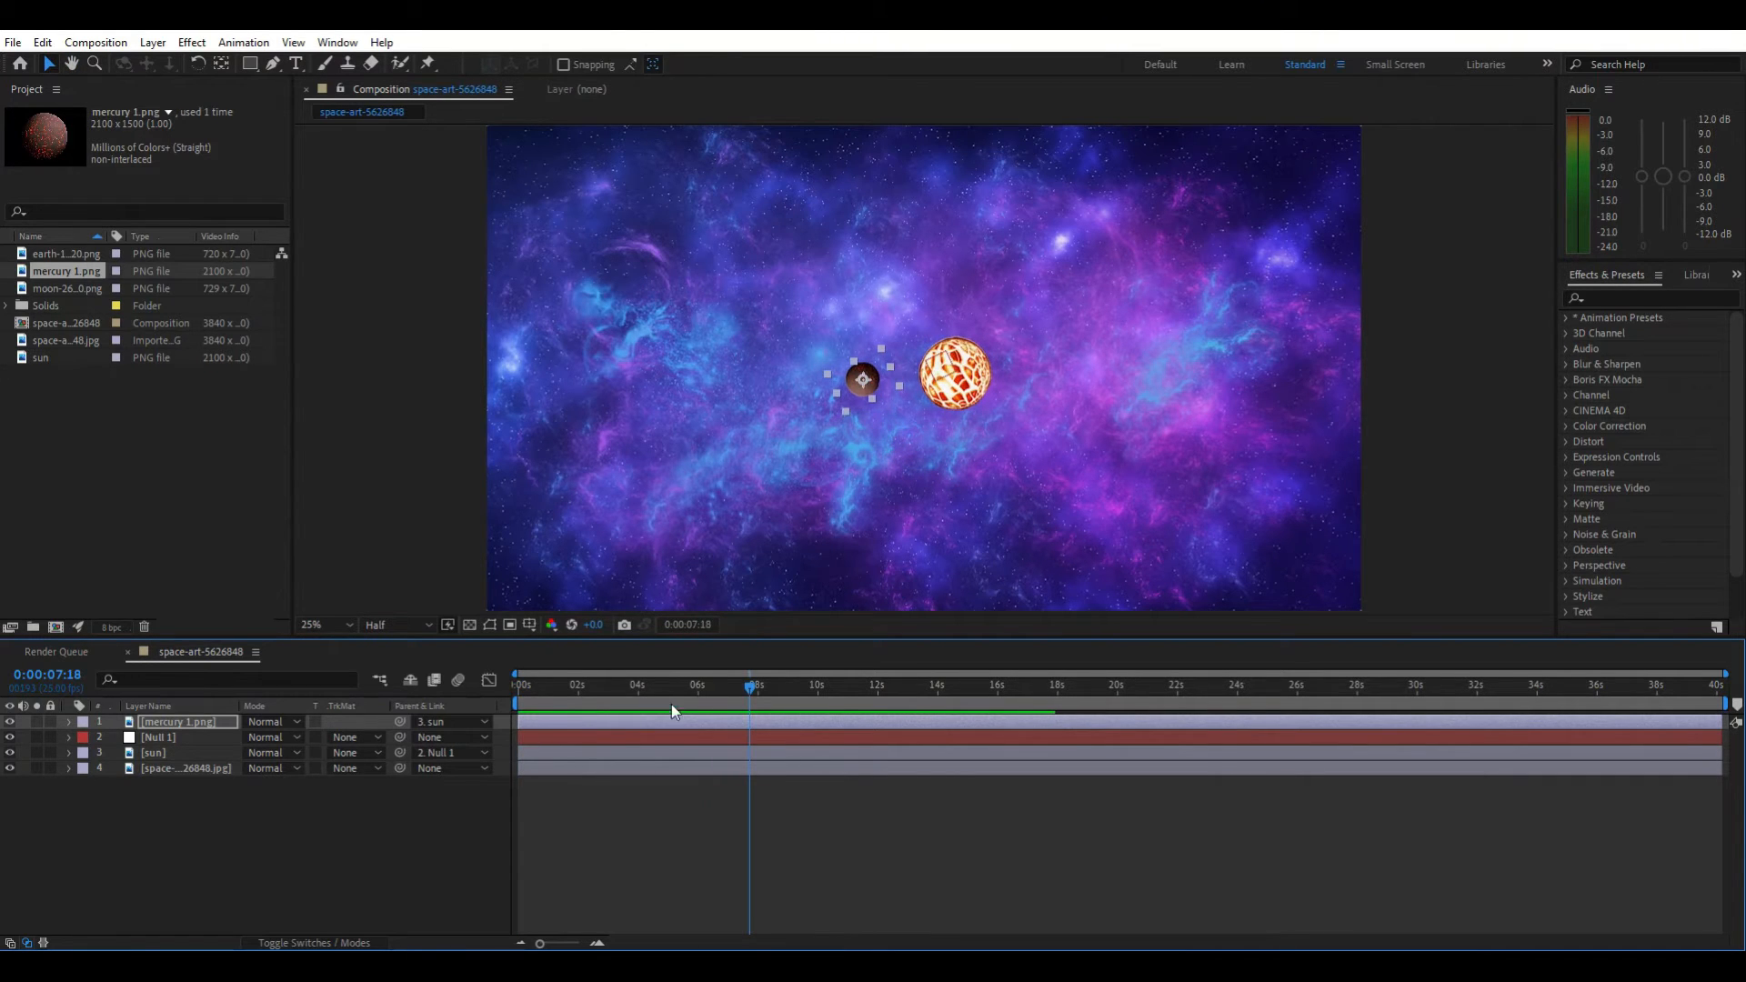
{"action": "left_click_drag", "start_coordinate": [745, 680], "coordinate": [496, 710]}
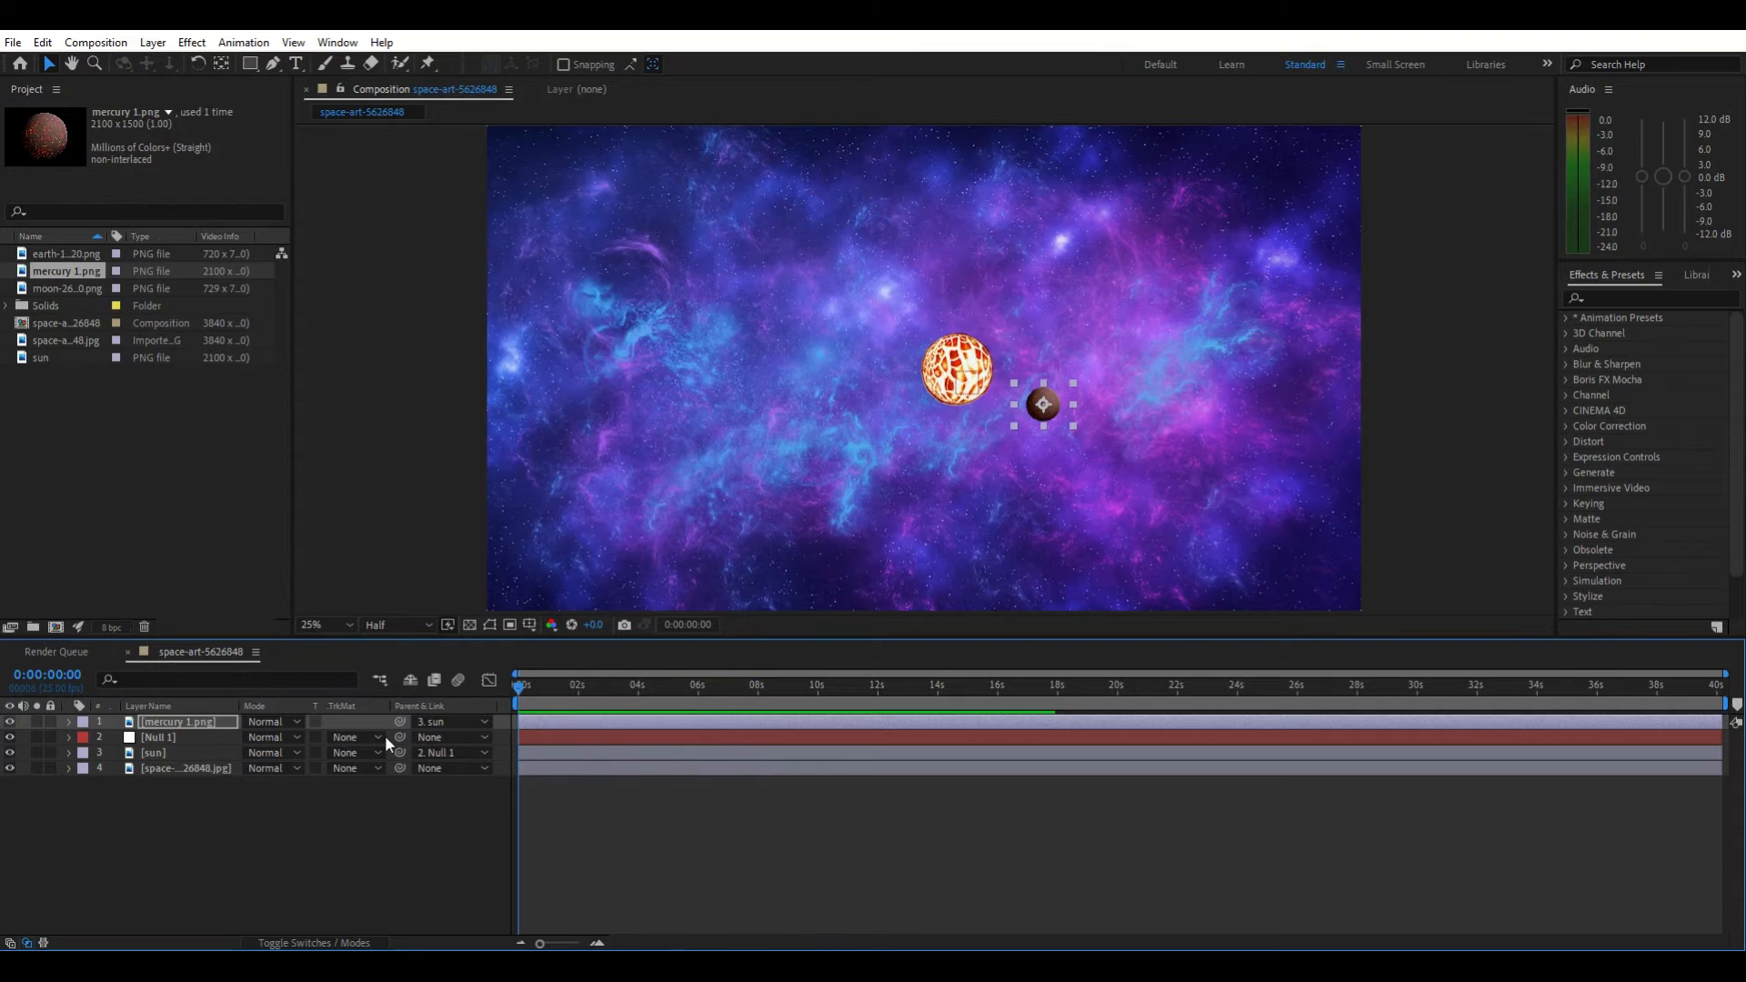
Add a rotation expression time*-20 to the mercury layer
{"action": "left_click", "coordinate": [150, 720]}
{"action": "key", "text": "r"}
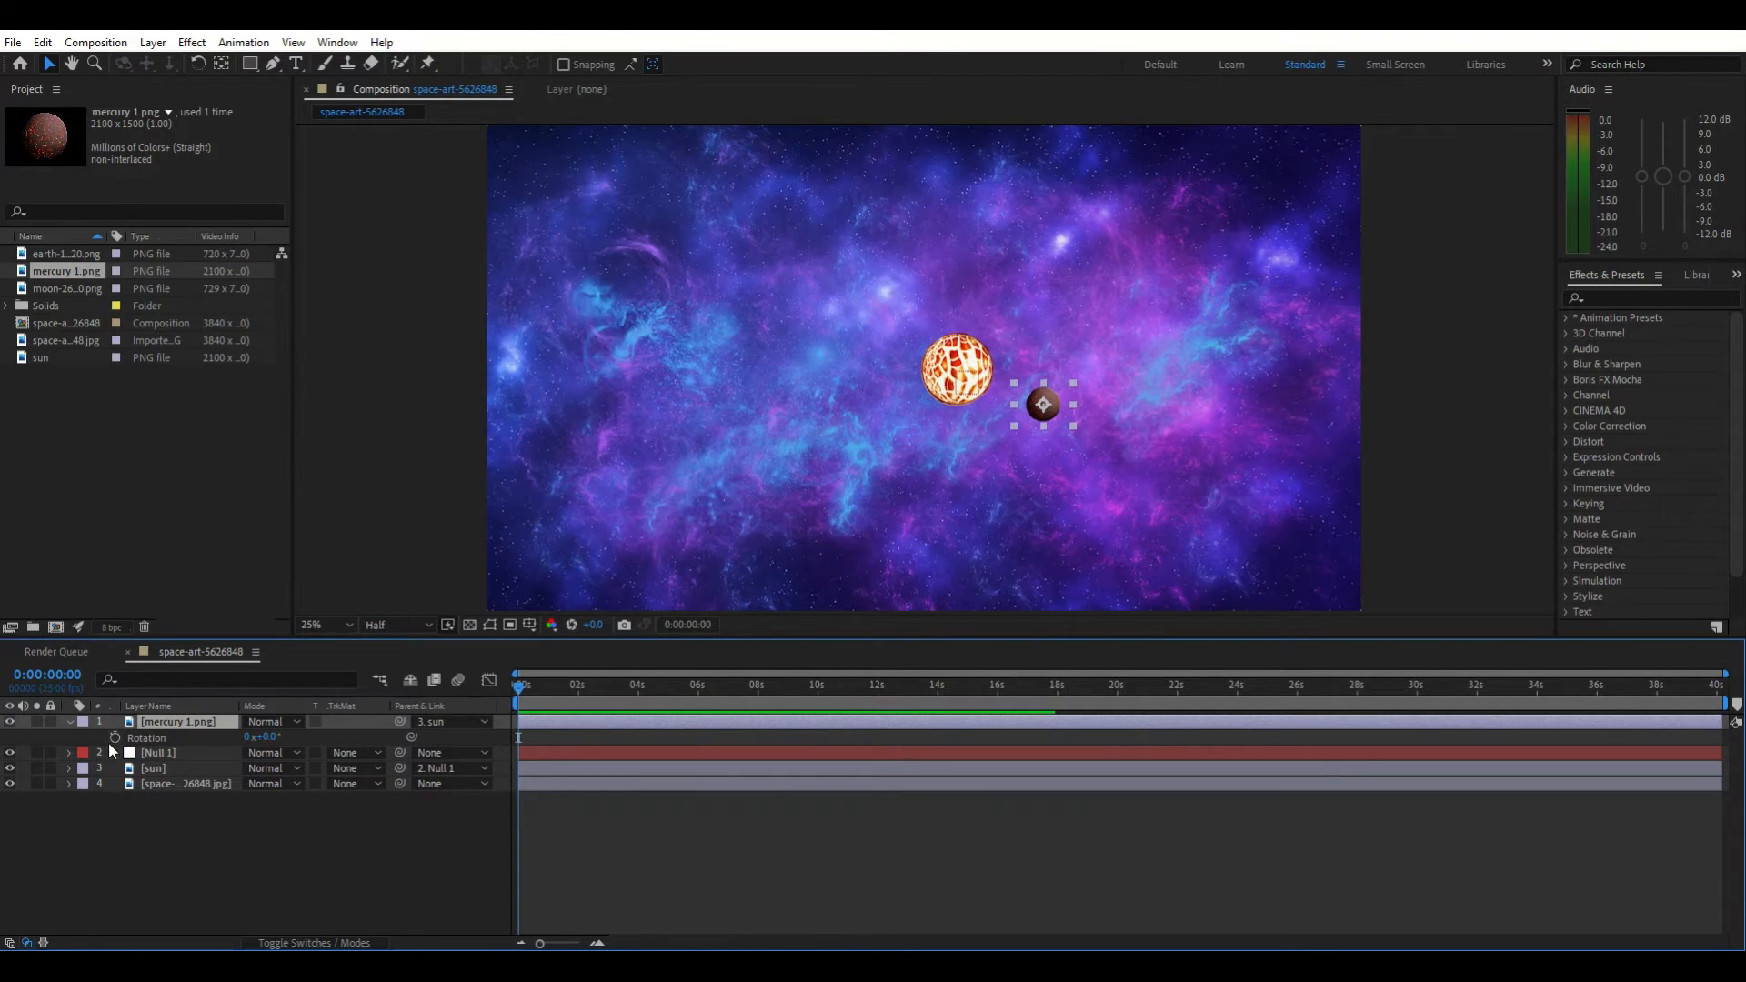
{"action": "left_click", "coordinate": [114, 738], "text": "alt"}
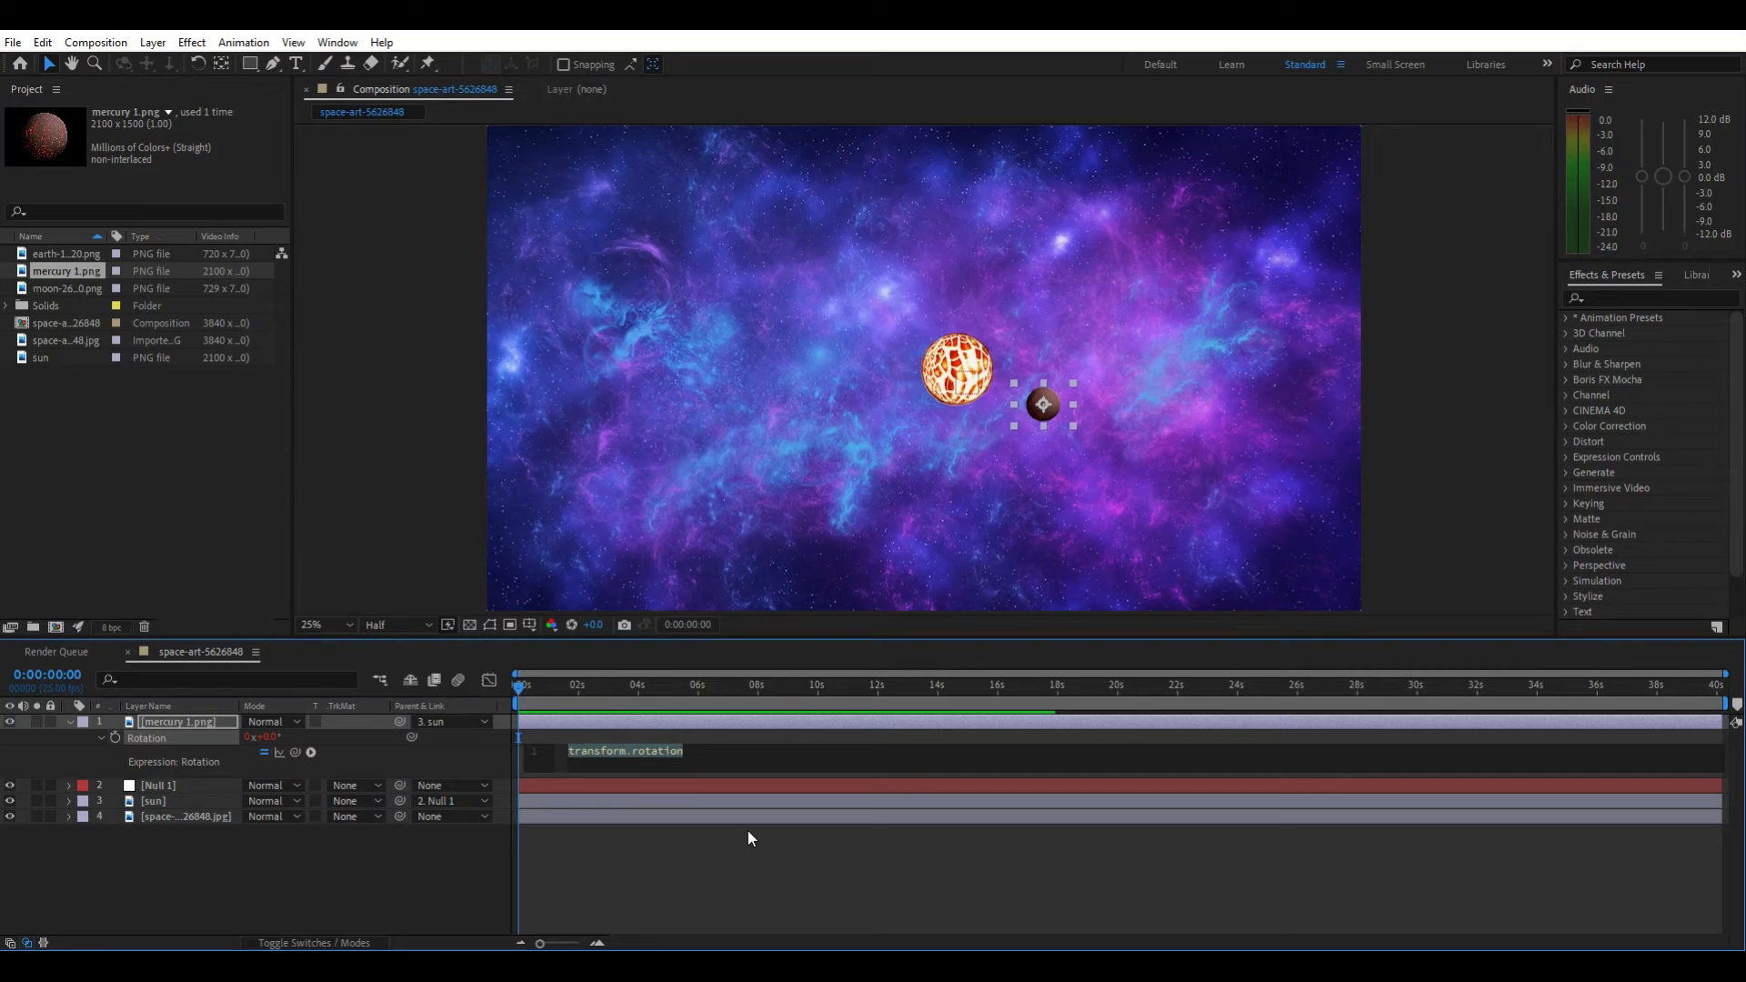
{"action": "type", "text": "time"}
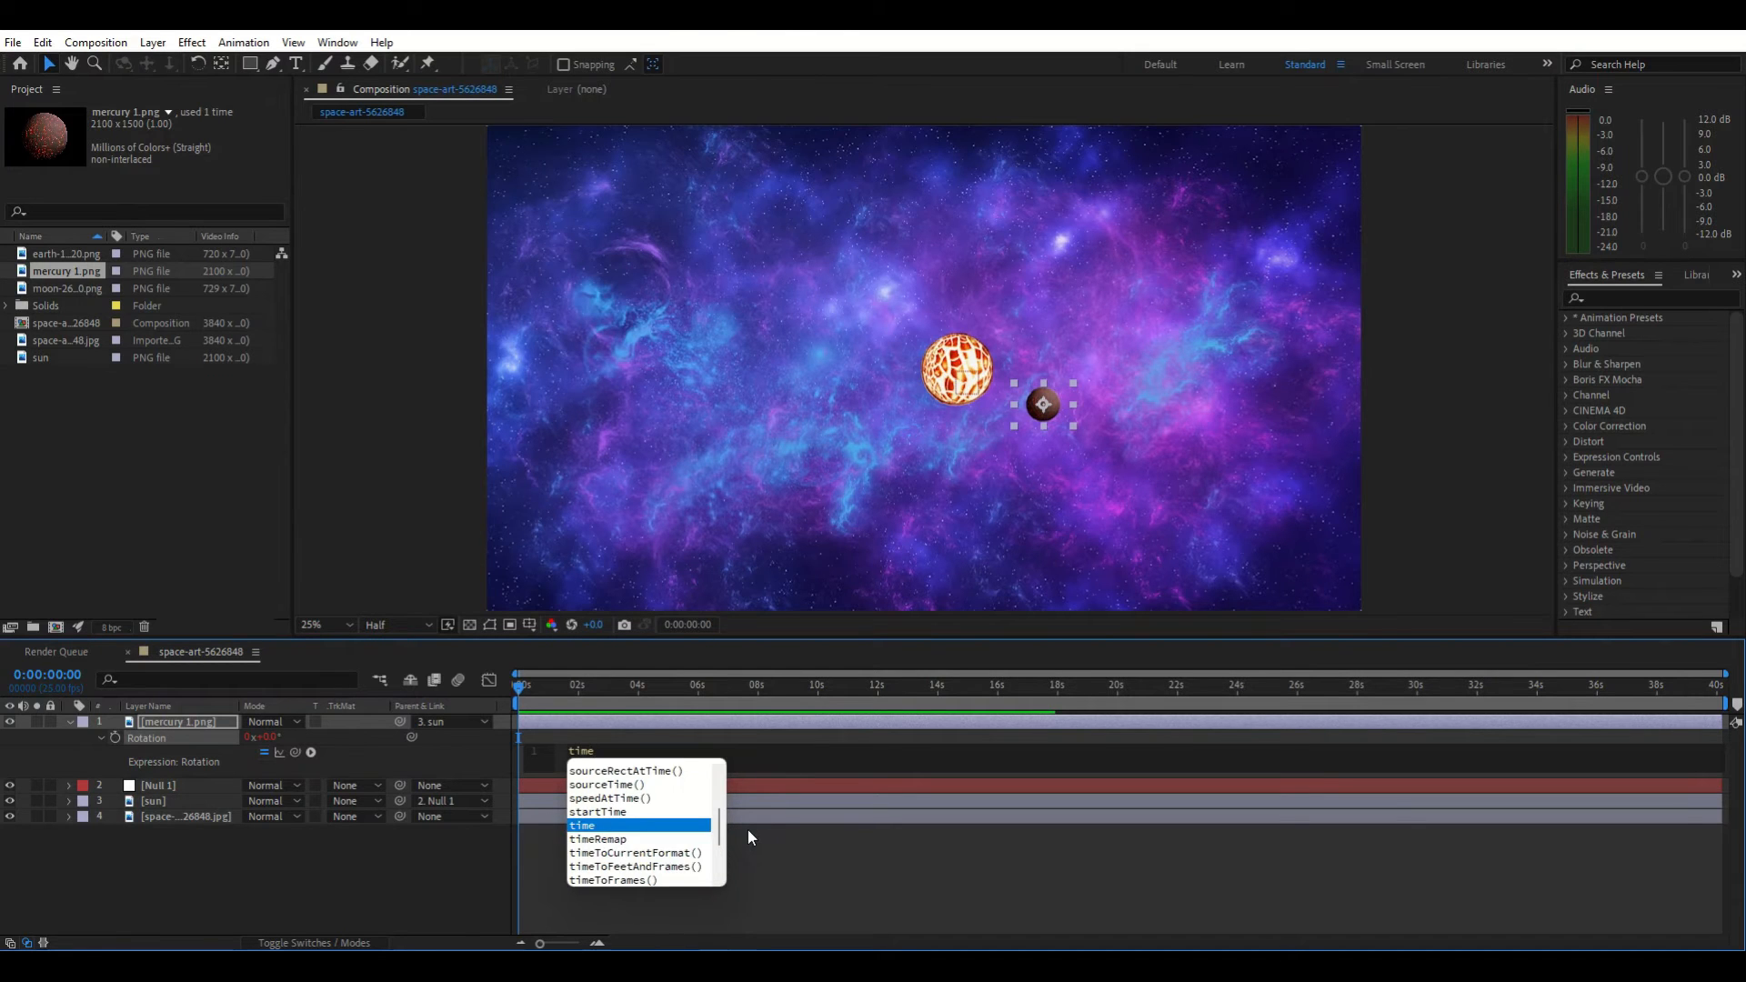
{"action": "type", "text": "*"}
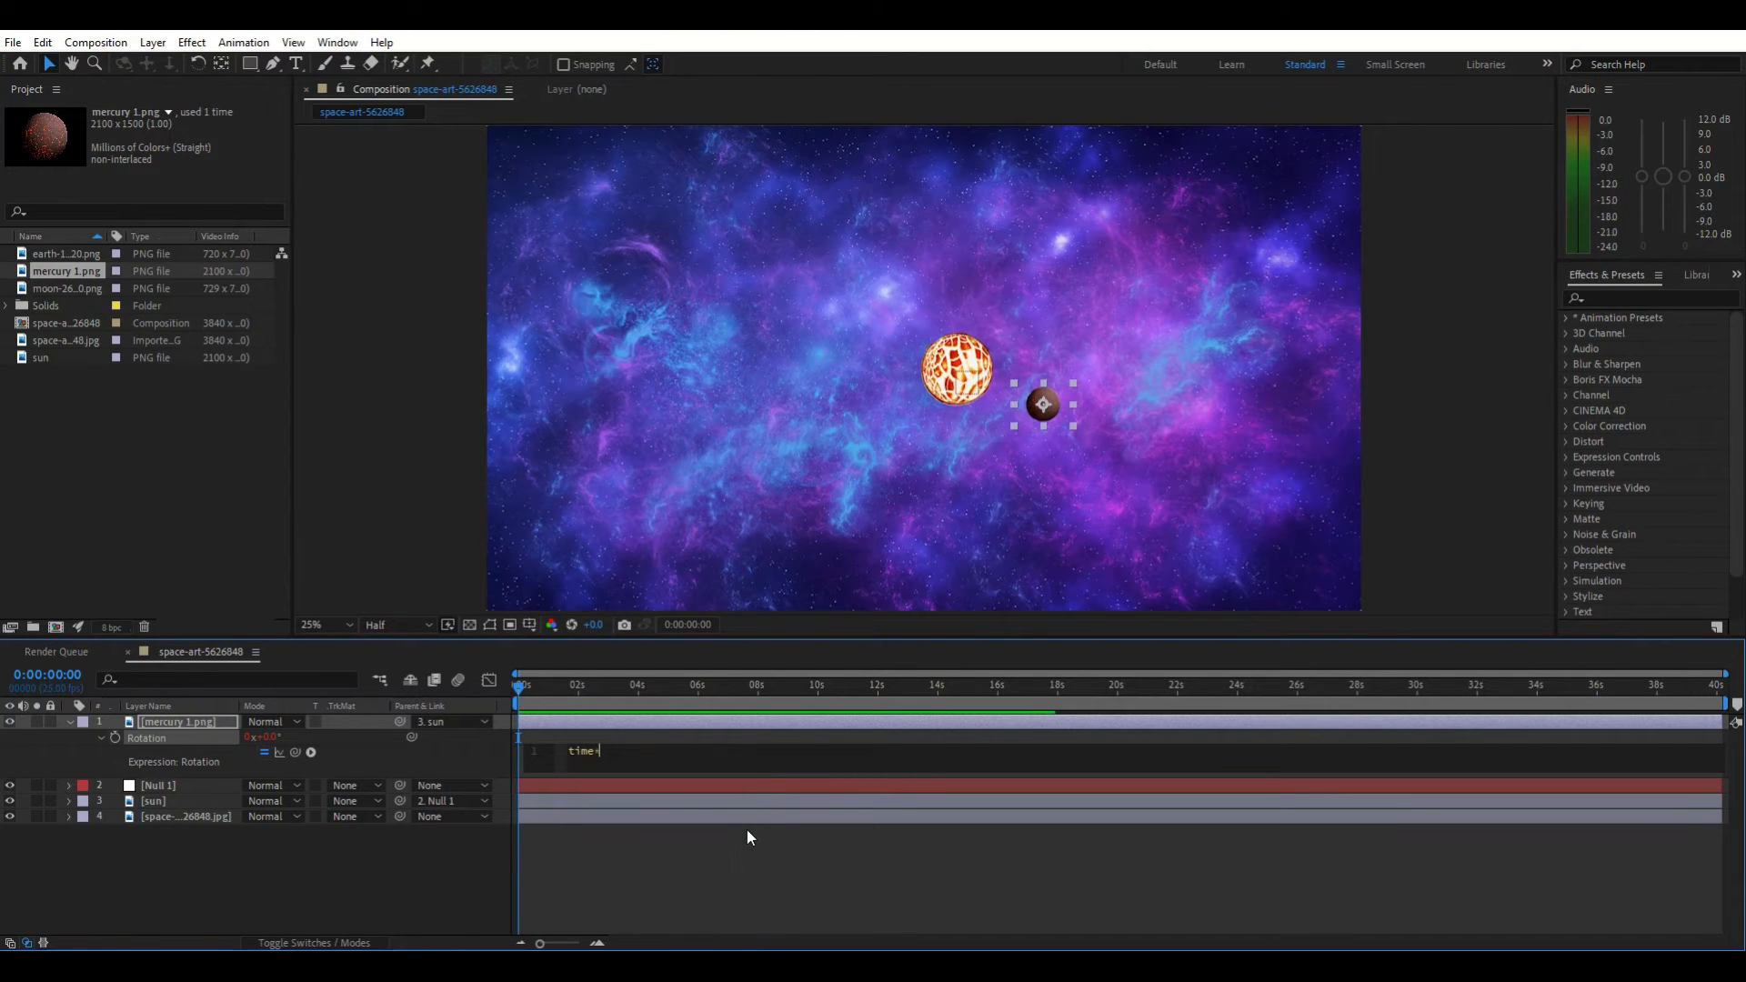
{"action": "type", "text": "-20"}
{"action": "left_click", "coordinate": [768, 876]}
Preview the mercury orbit and return the playhead to the start
{"action": "key", "text": "space"}
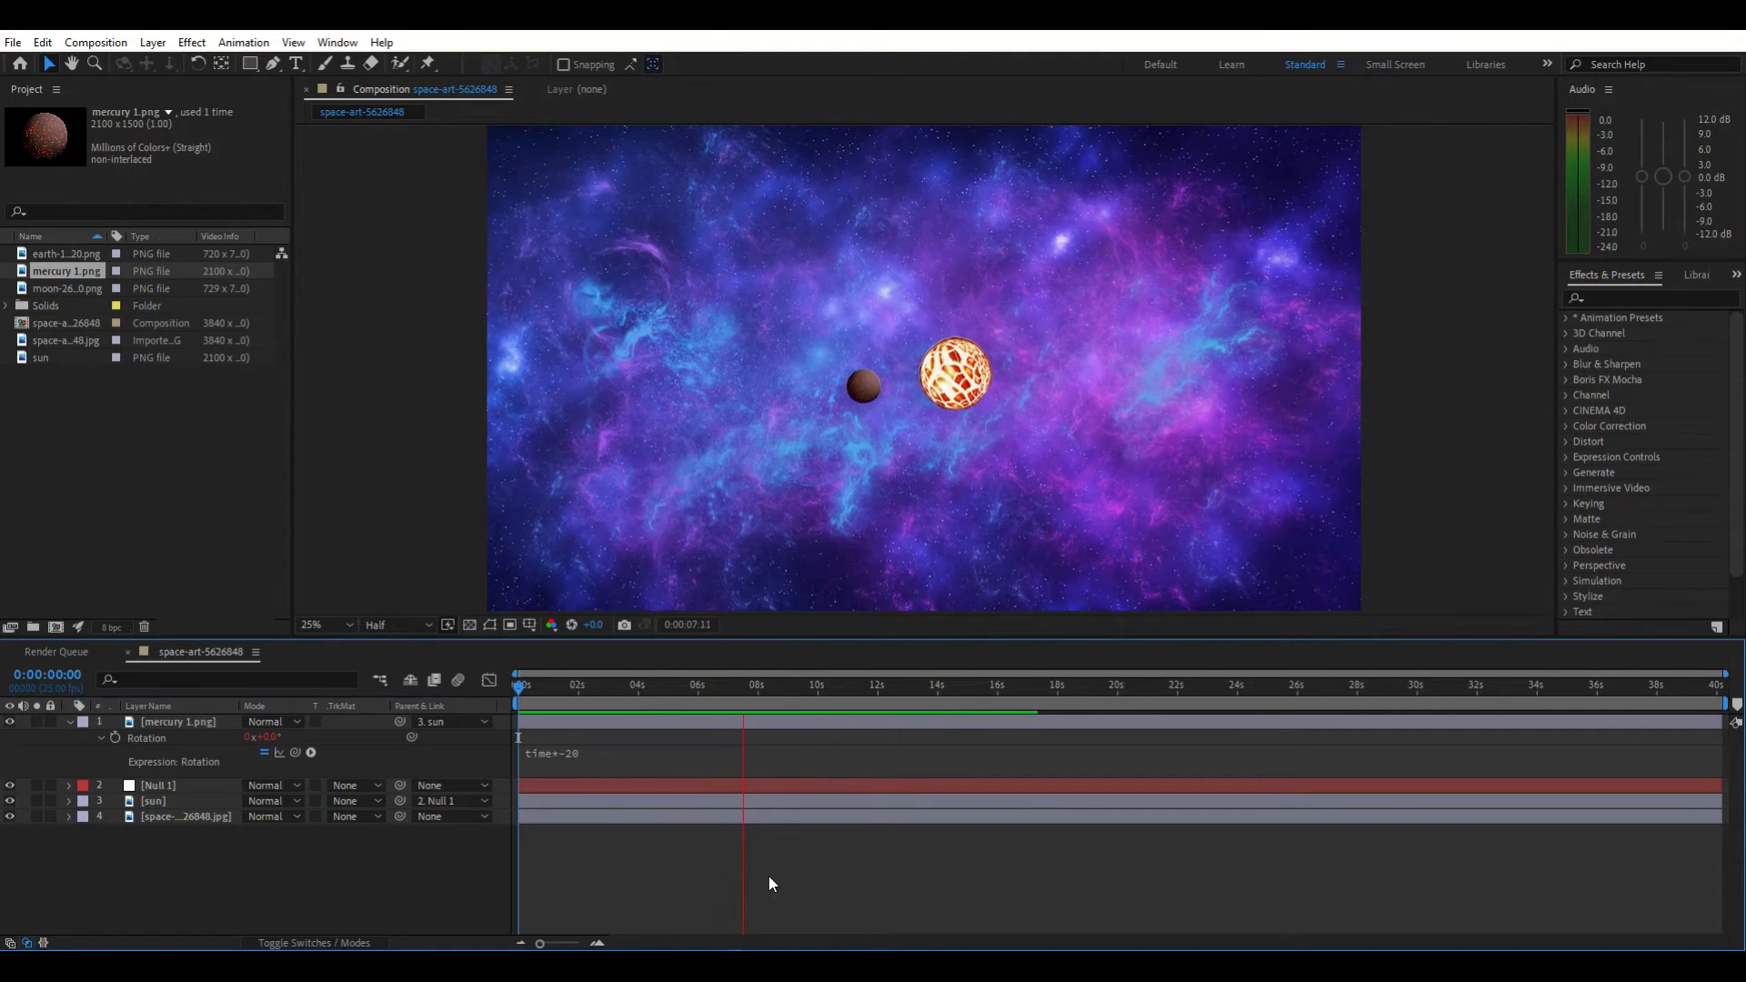
{"action": "key", "text": "space"}
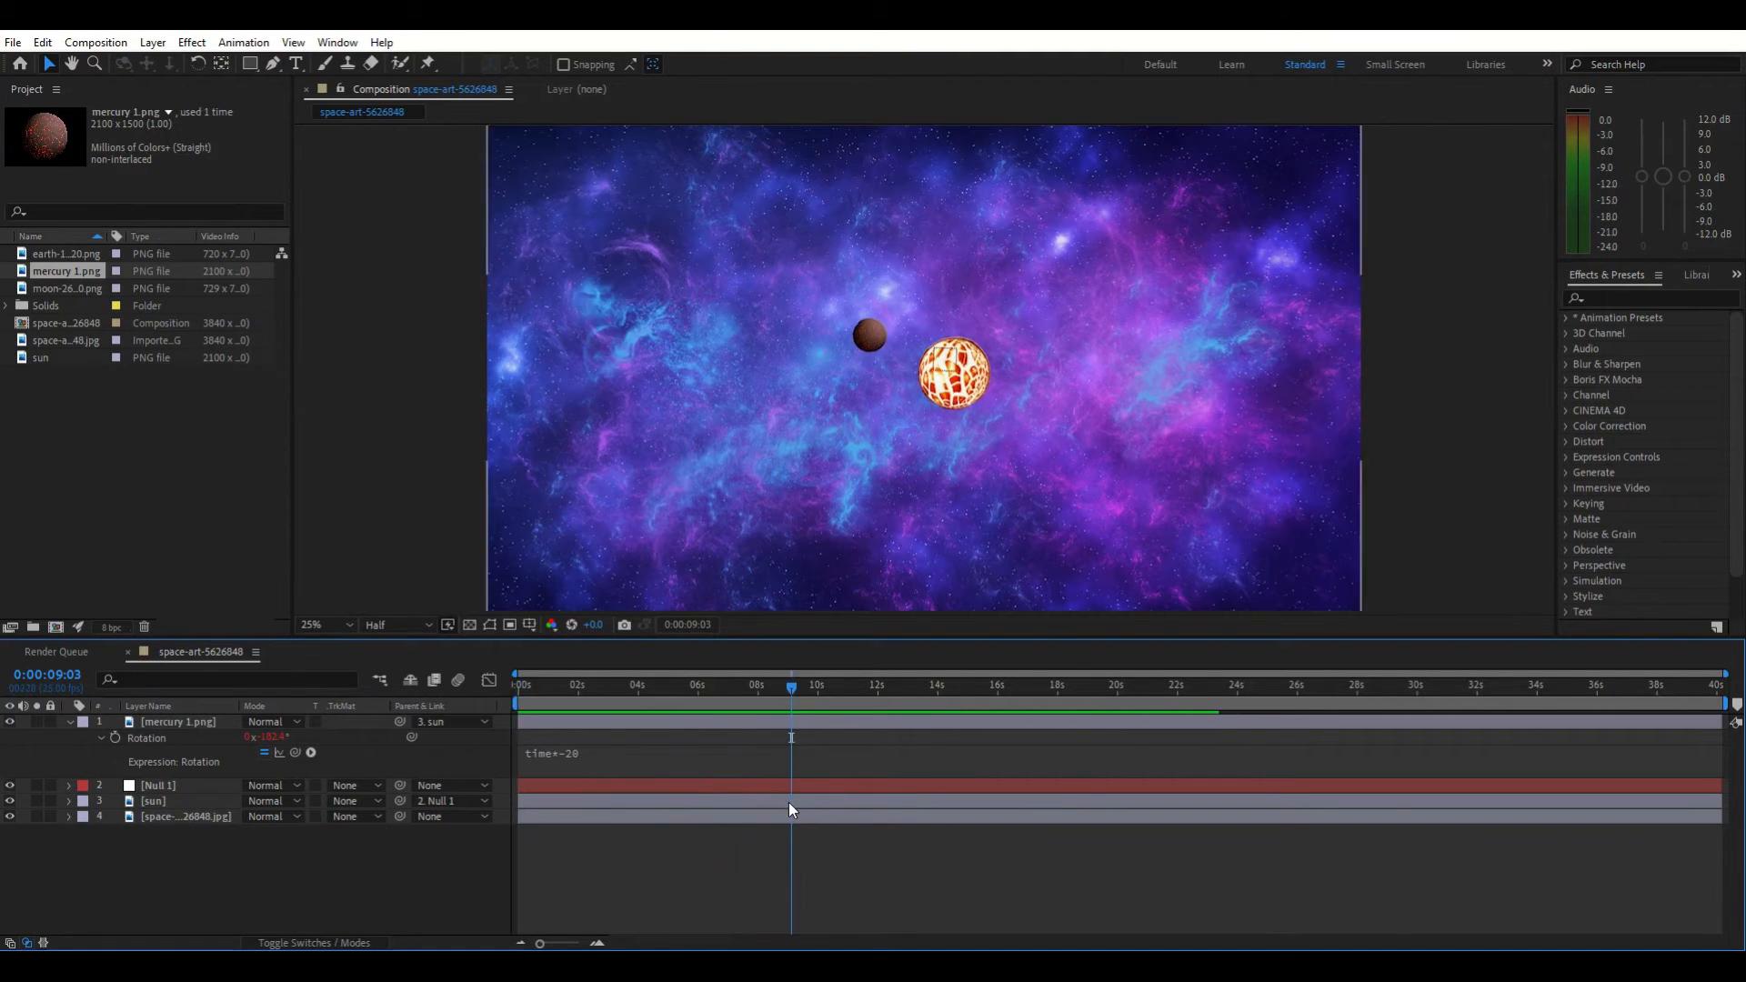
{"action": "left_click_drag", "start_coordinate": [801, 699], "coordinate": [412, 815]}
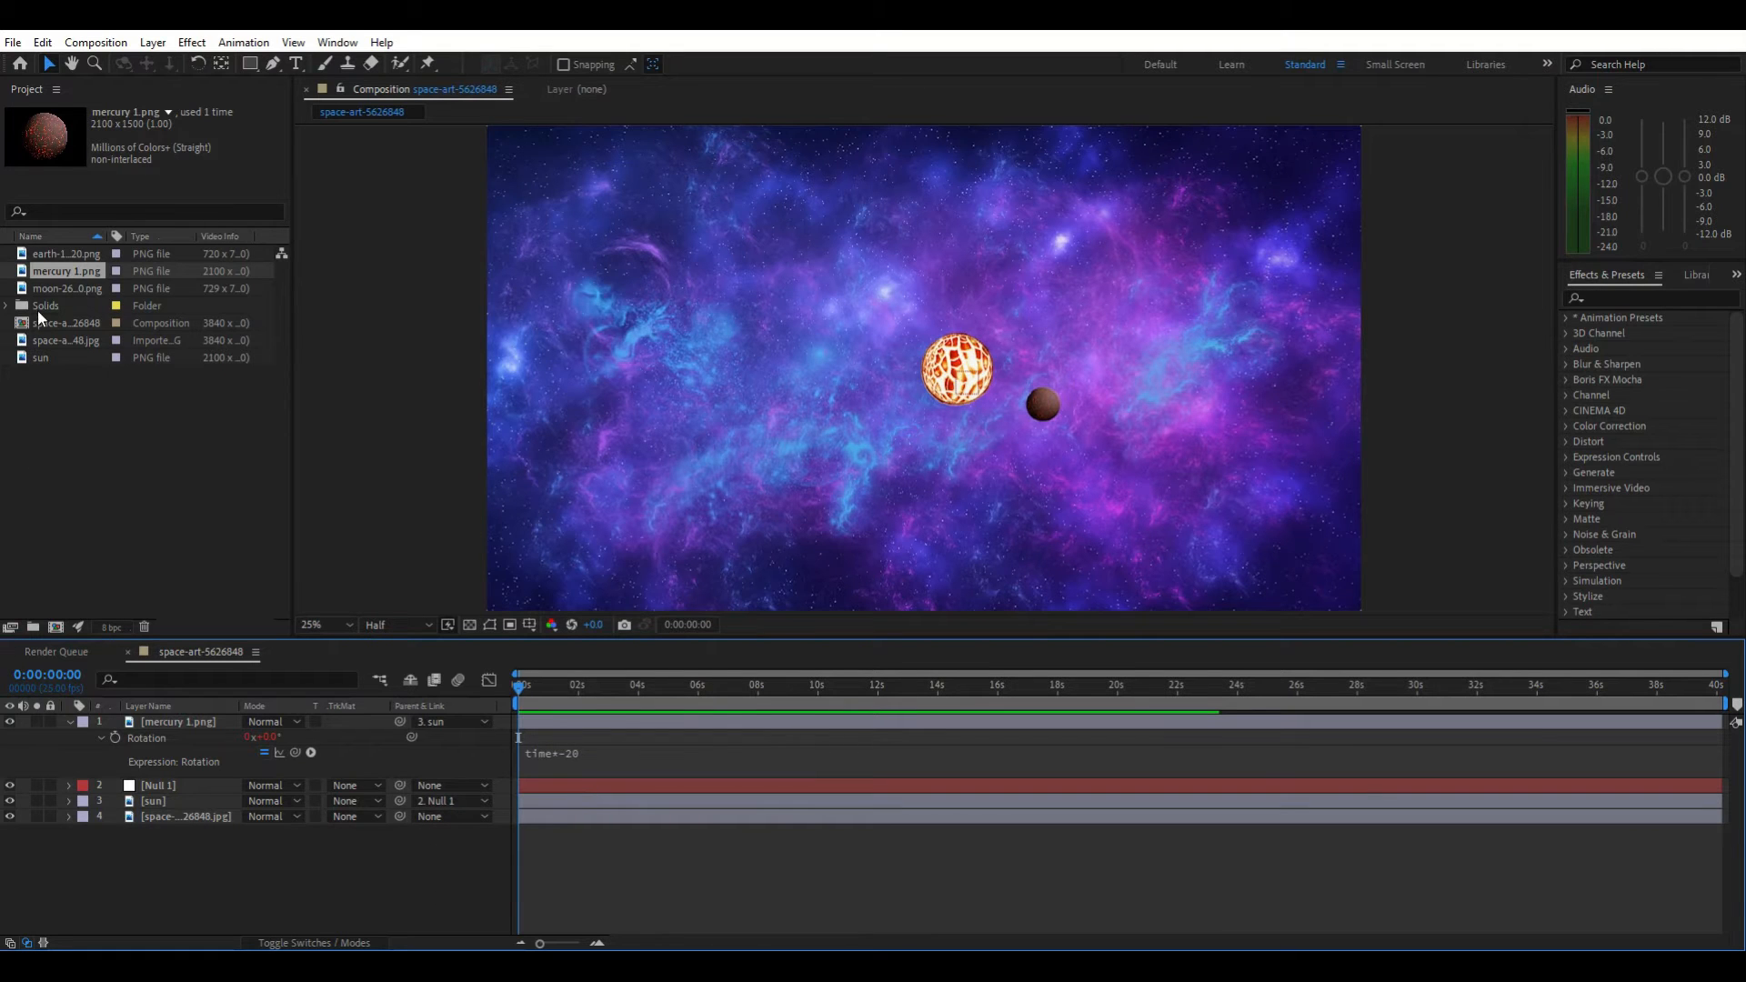
Add the earth image as a layer, scale it down to a small planet and place it left of the sun
{"action": "left_click_drag", "start_coordinate": [54, 253], "coordinate": [171, 720]}
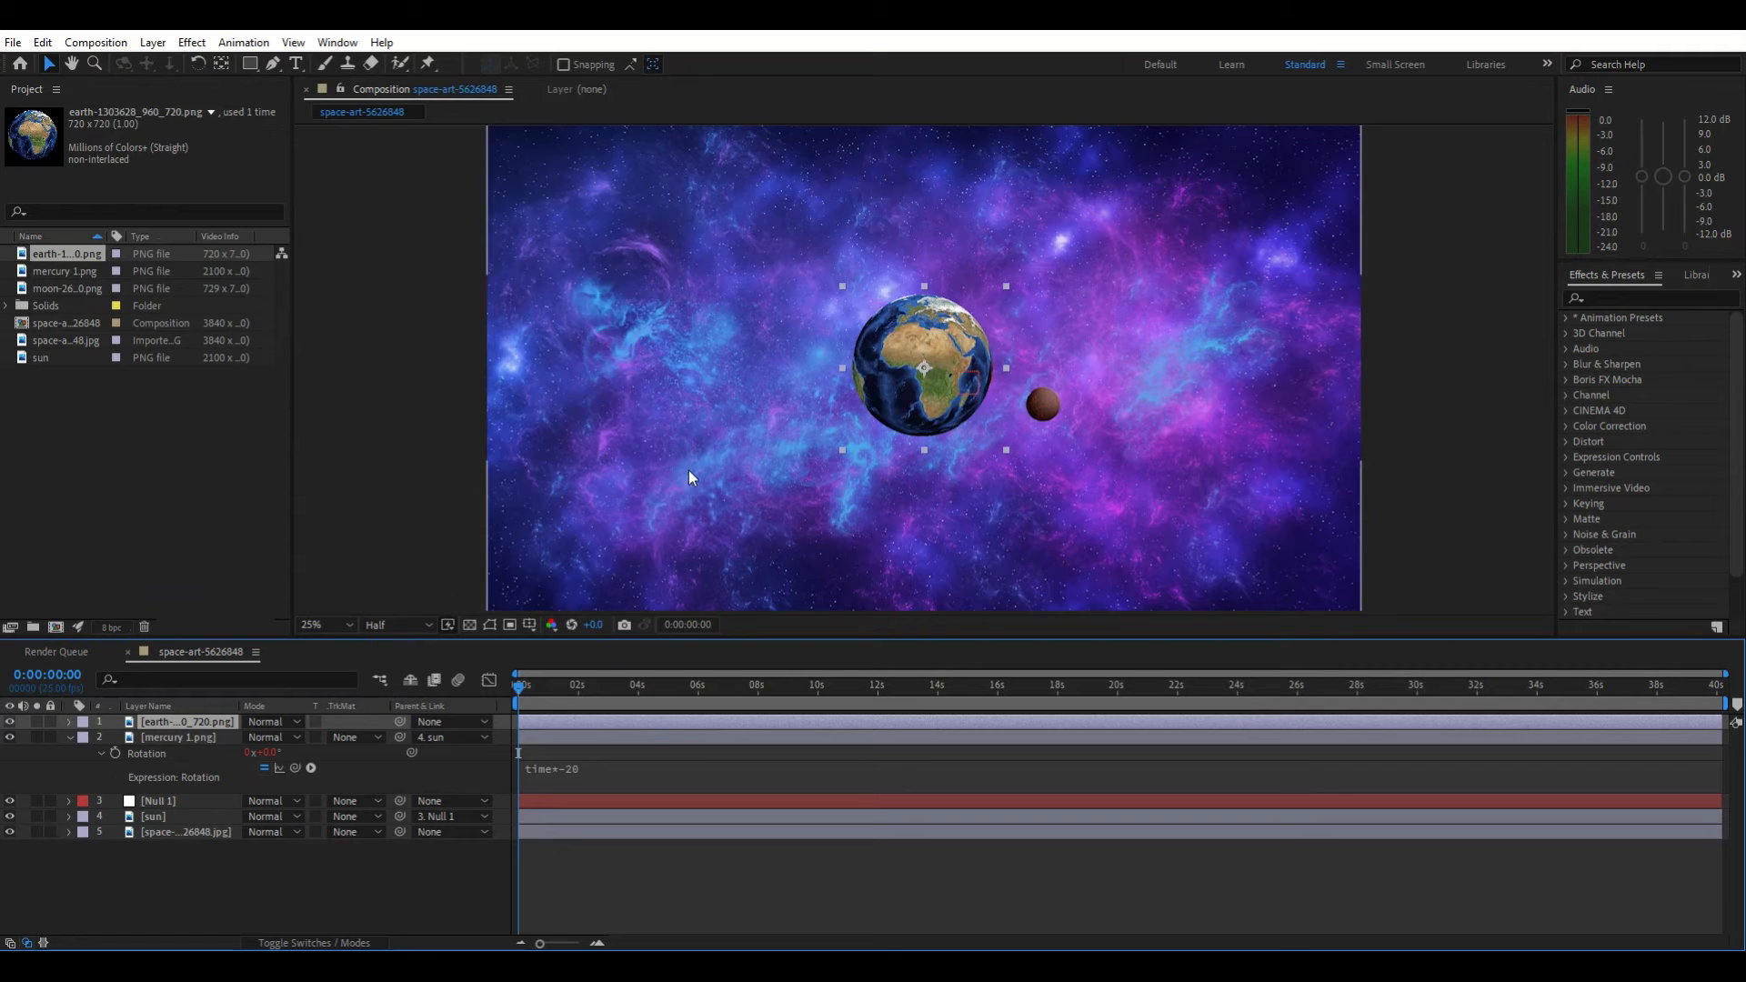
{"action": "left_click_drag", "start_coordinate": [840, 286], "coordinate": [866, 330]}
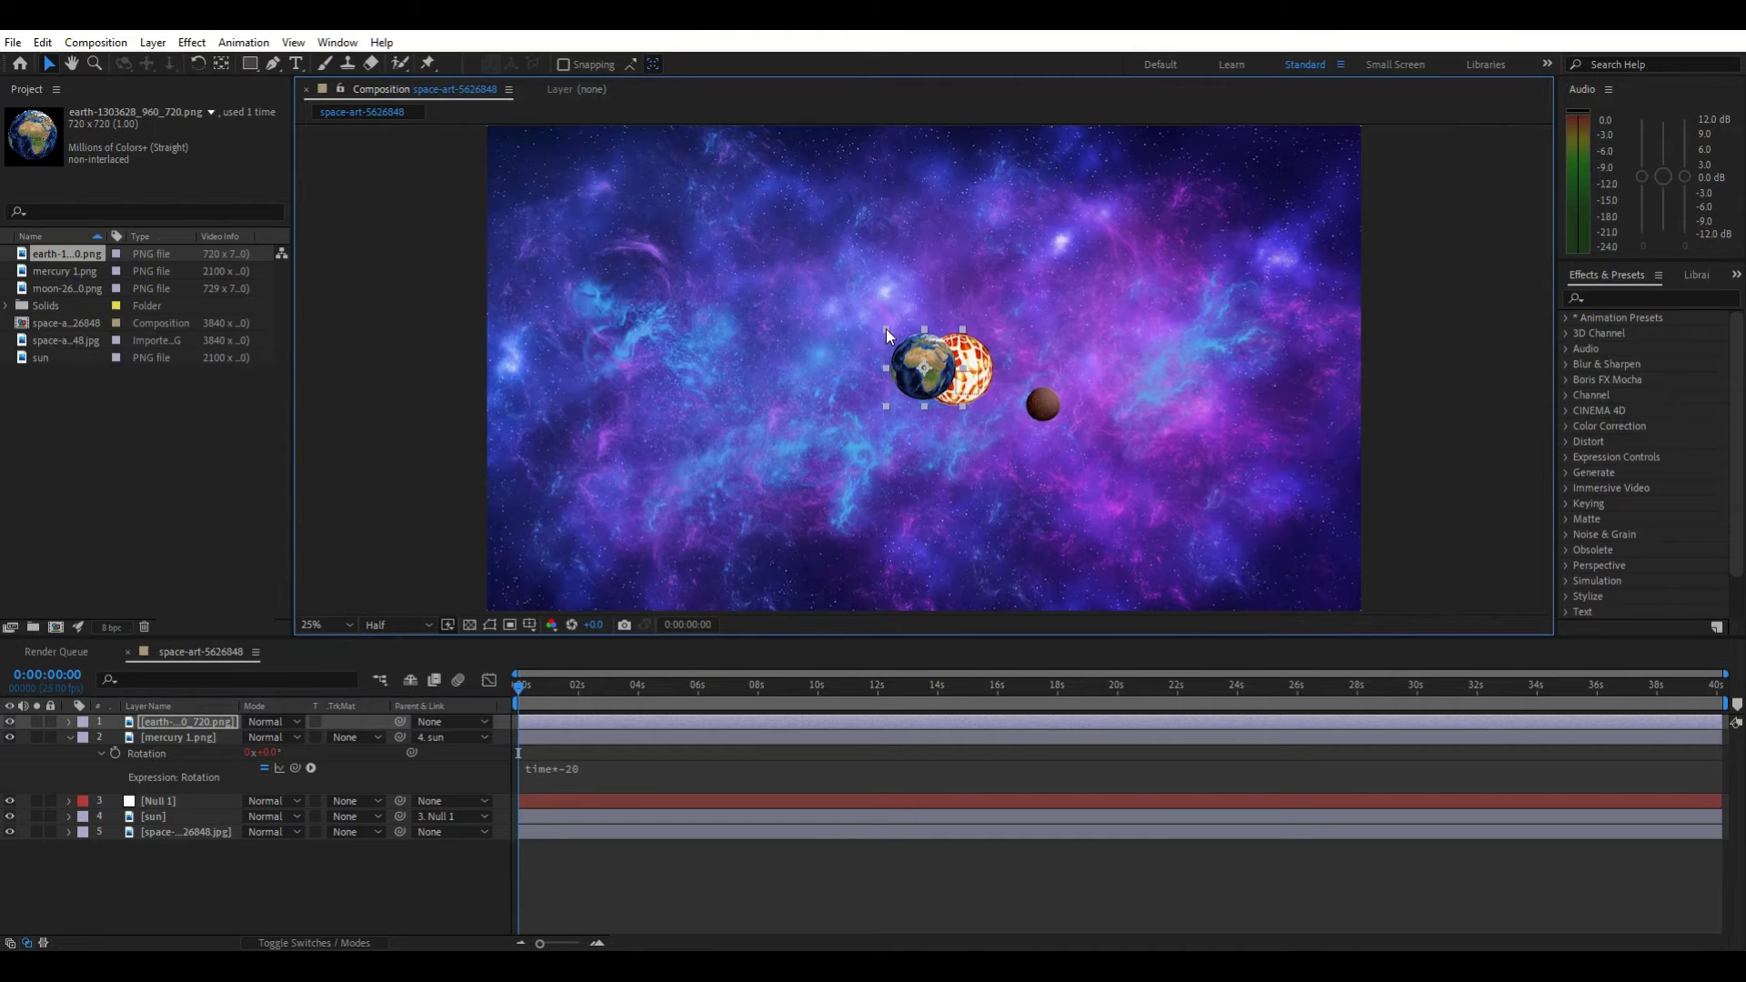
{"action": "left_click_drag", "start_coordinate": [888, 330], "coordinate": [762, 428]}
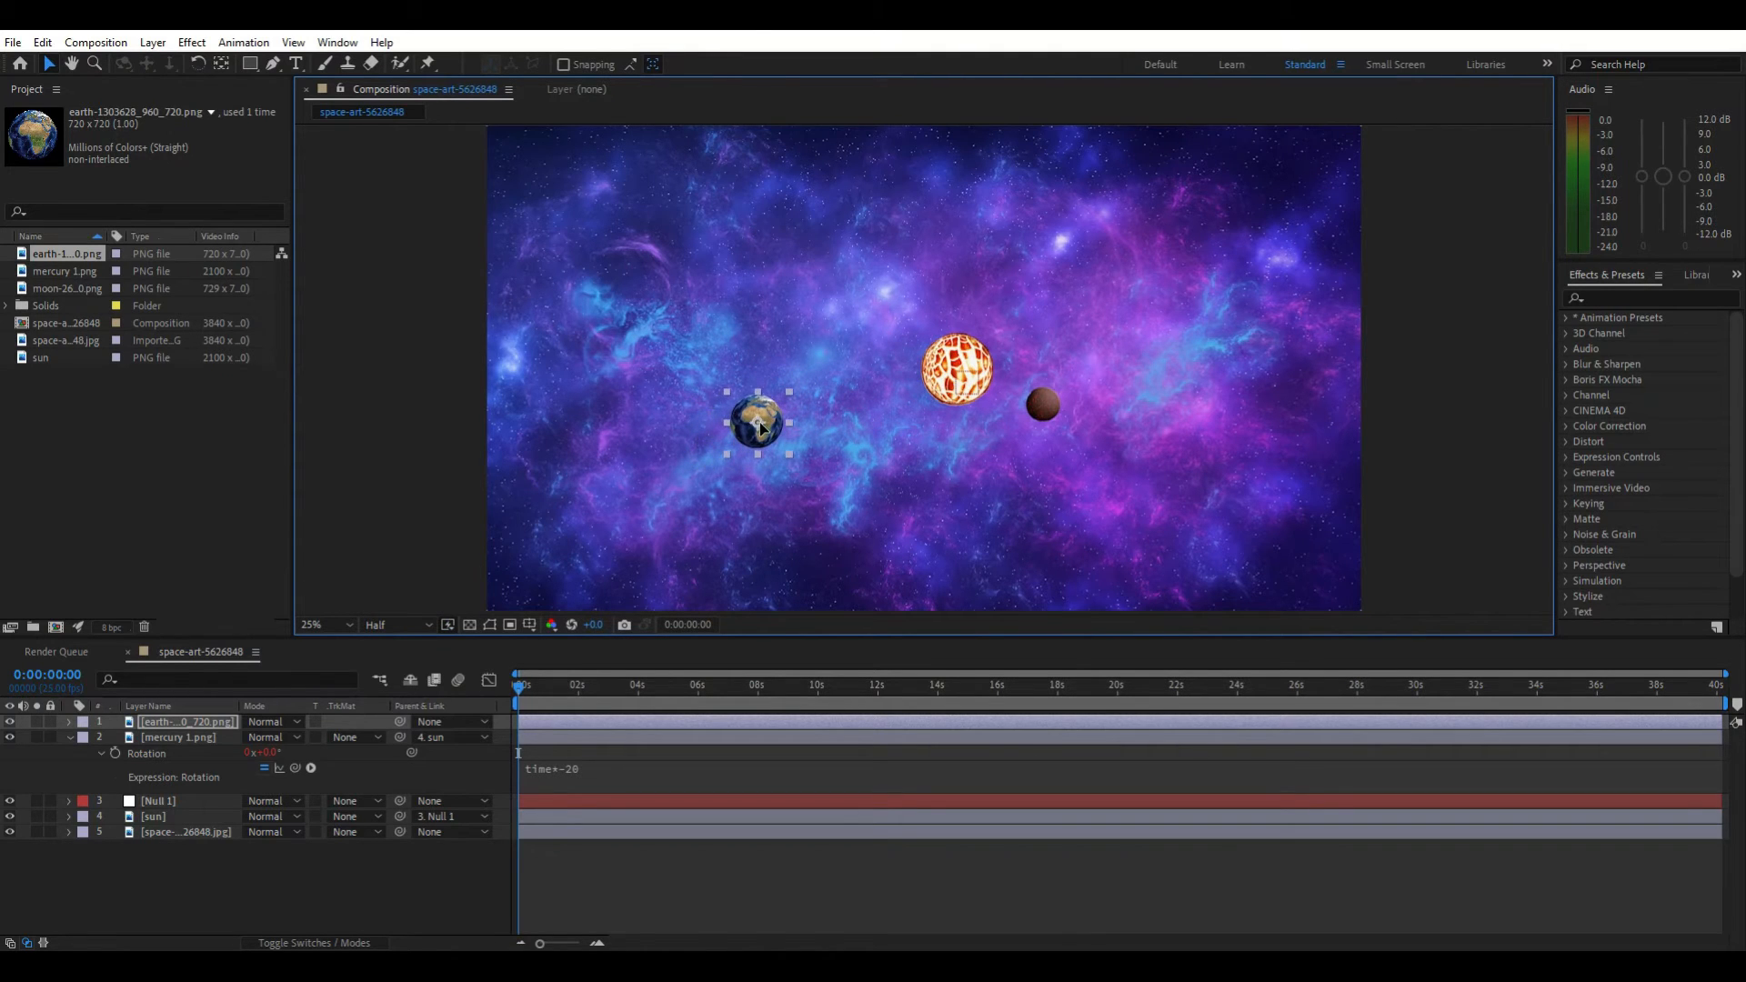
Create a new null object and move it onto the earth
{"action": "right_click", "coordinate": [296, 877]}
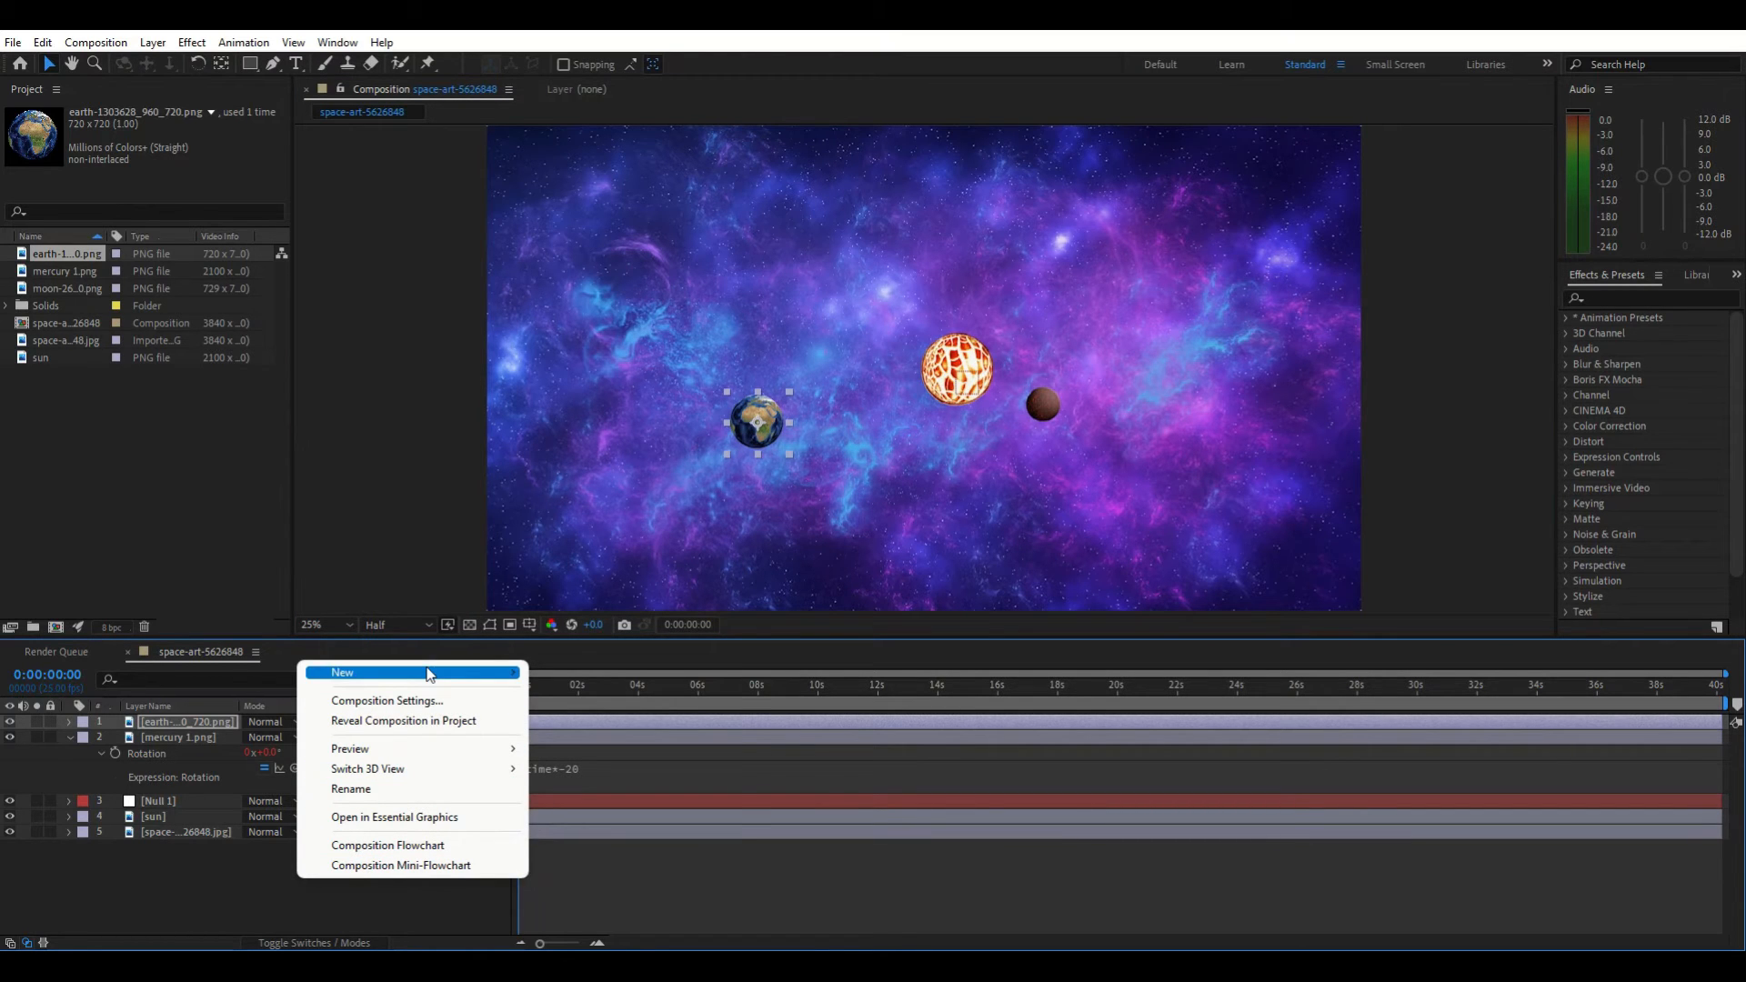
{"action": "mouse_move", "coordinate": [458, 675]}
{"action": "left_click", "coordinate": [589, 782]}
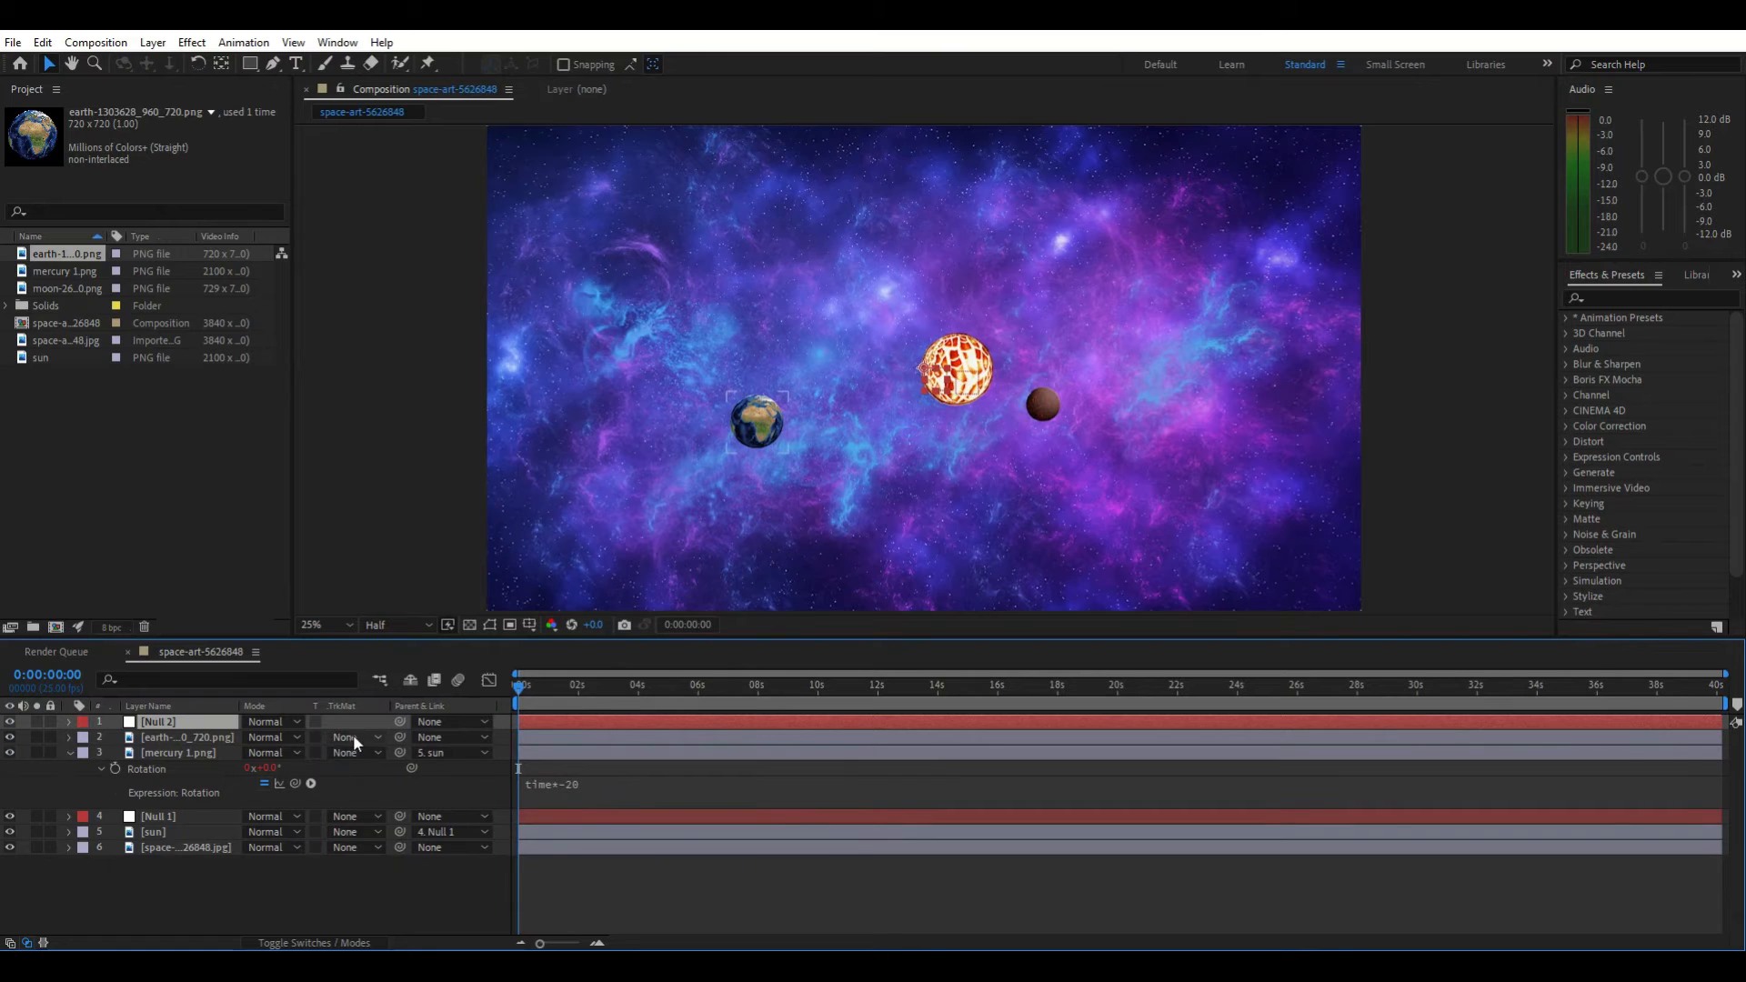
{"action": "left_click", "coordinate": [922, 375]}
{"action": "left_click_drag", "start_coordinate": [778, 418], "coordinate": [759, 431]}
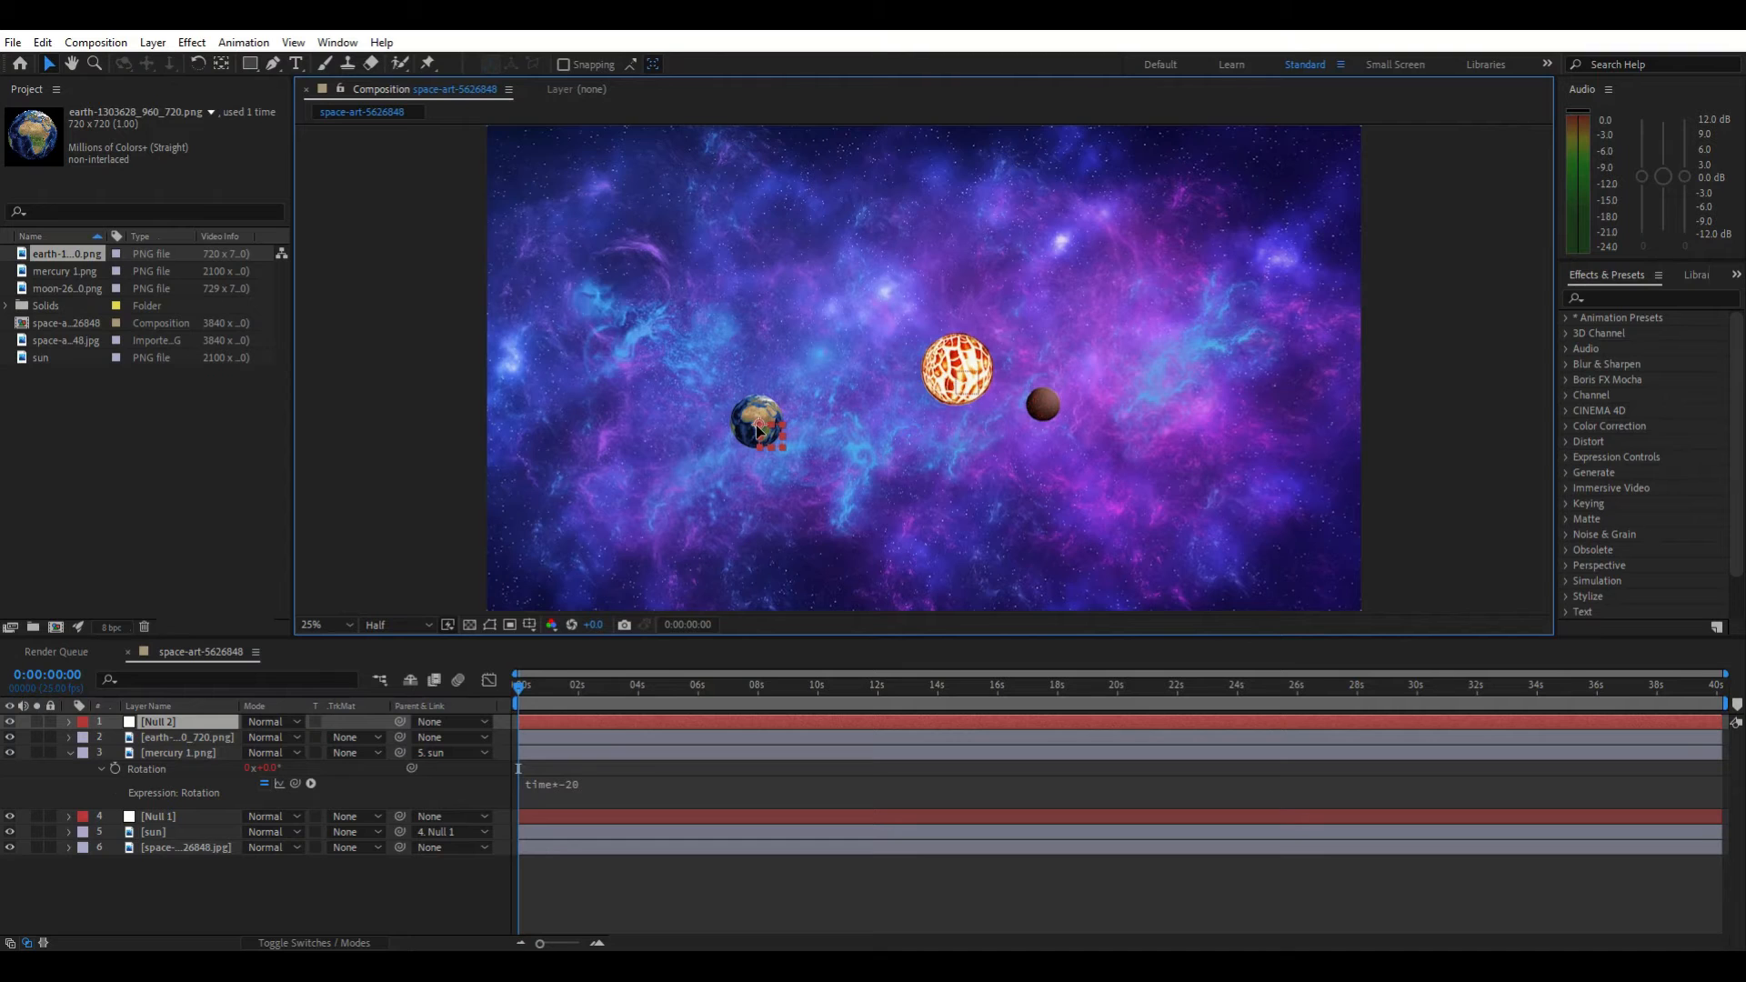
{"action": "left_click", "coordinate": [758, 426]}
Add a rotation expression time*40 to the new null (Null 2)
{"action": "left_click", "coordinate": [202, 725]}
{"action": "key", "text": "r"}
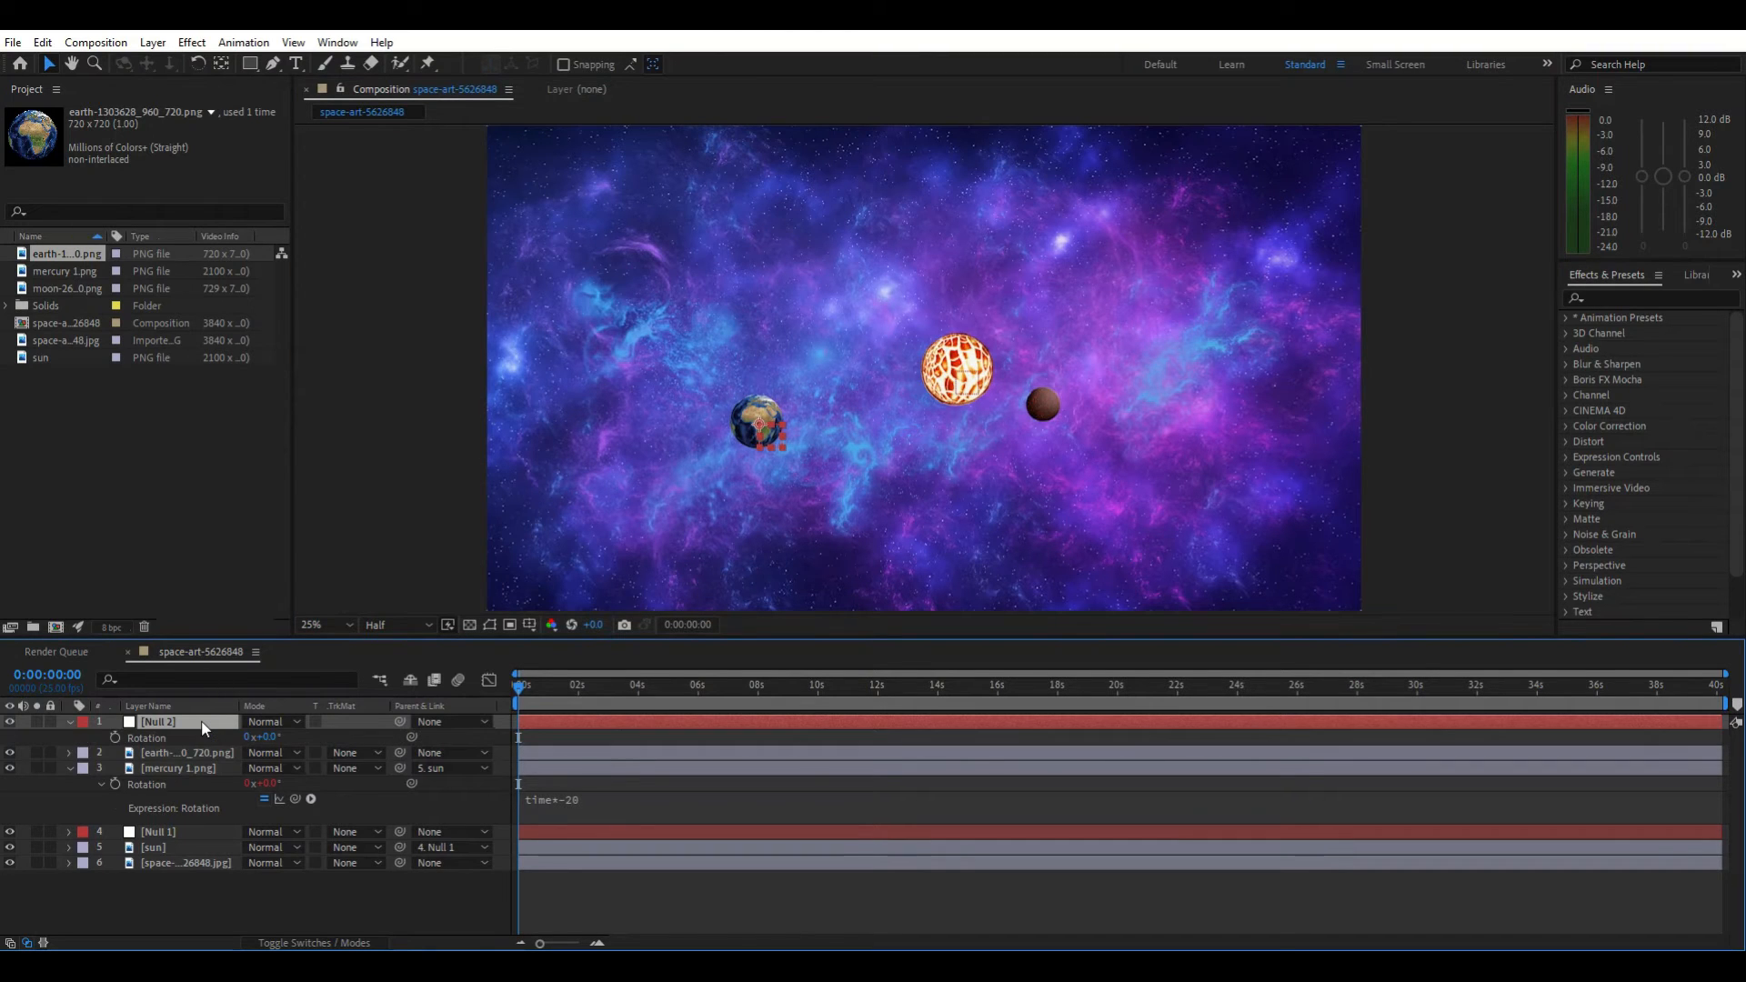
{"action": "left_click", "coordinate": [117, 735], "text": "alt"}
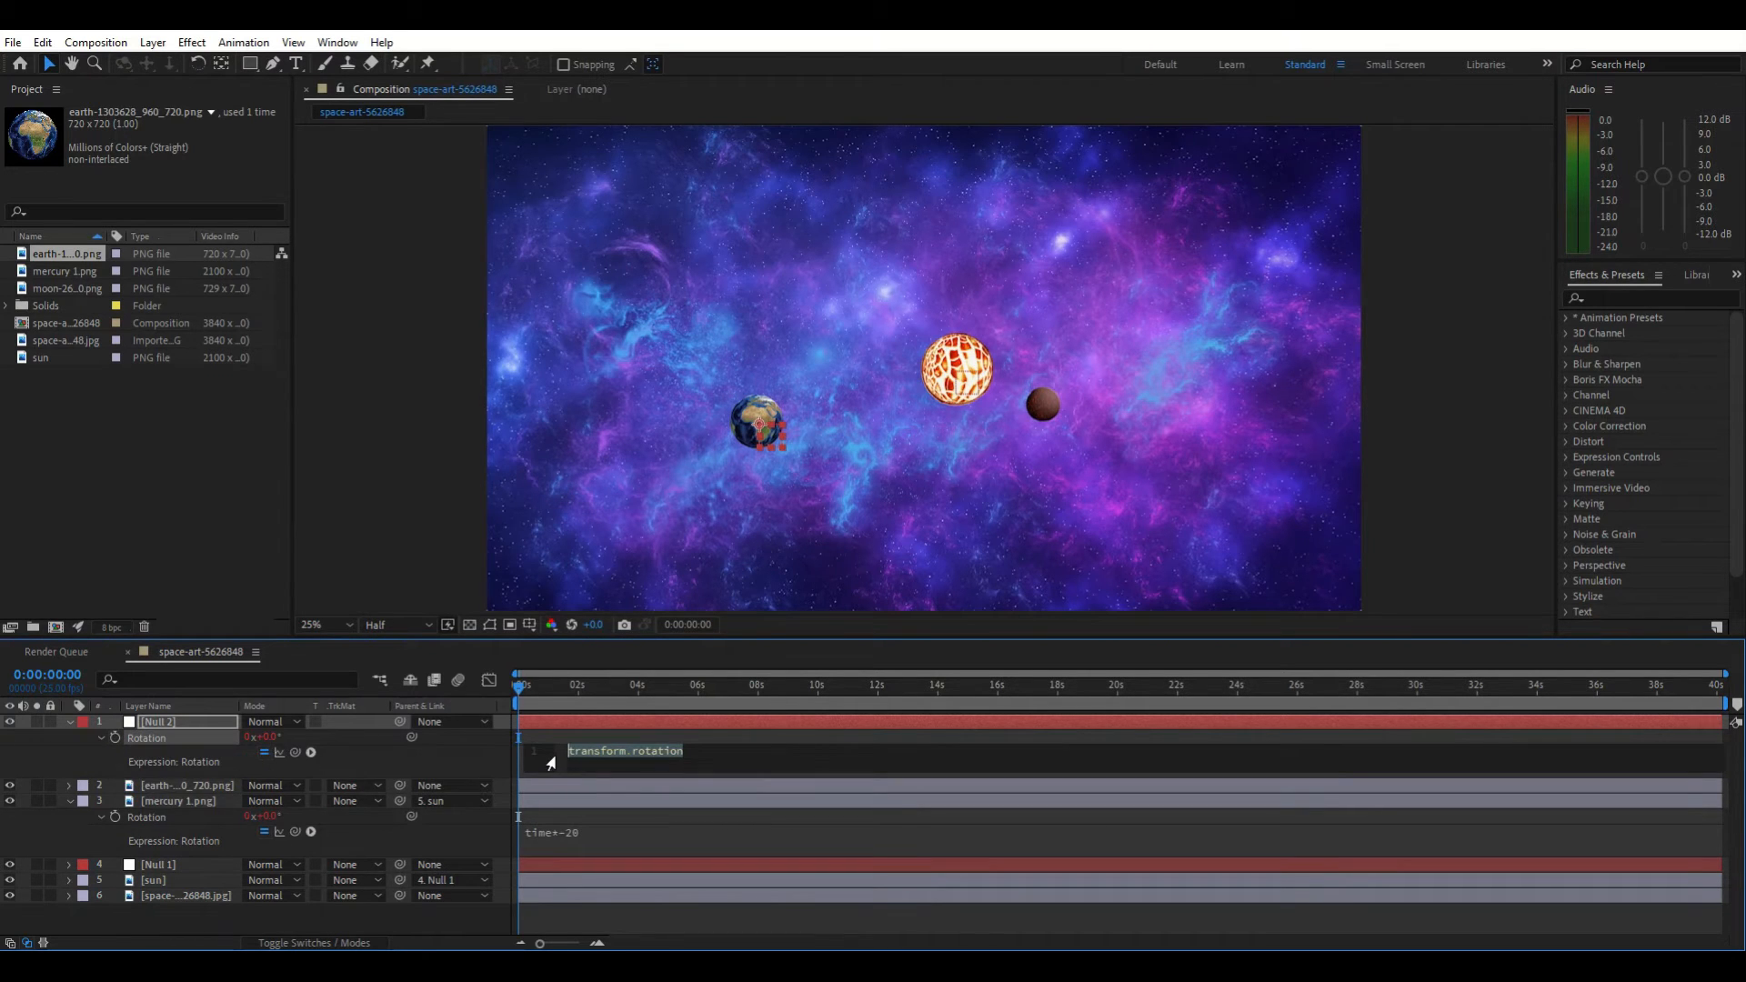
{"action": "type", "text": "time"}
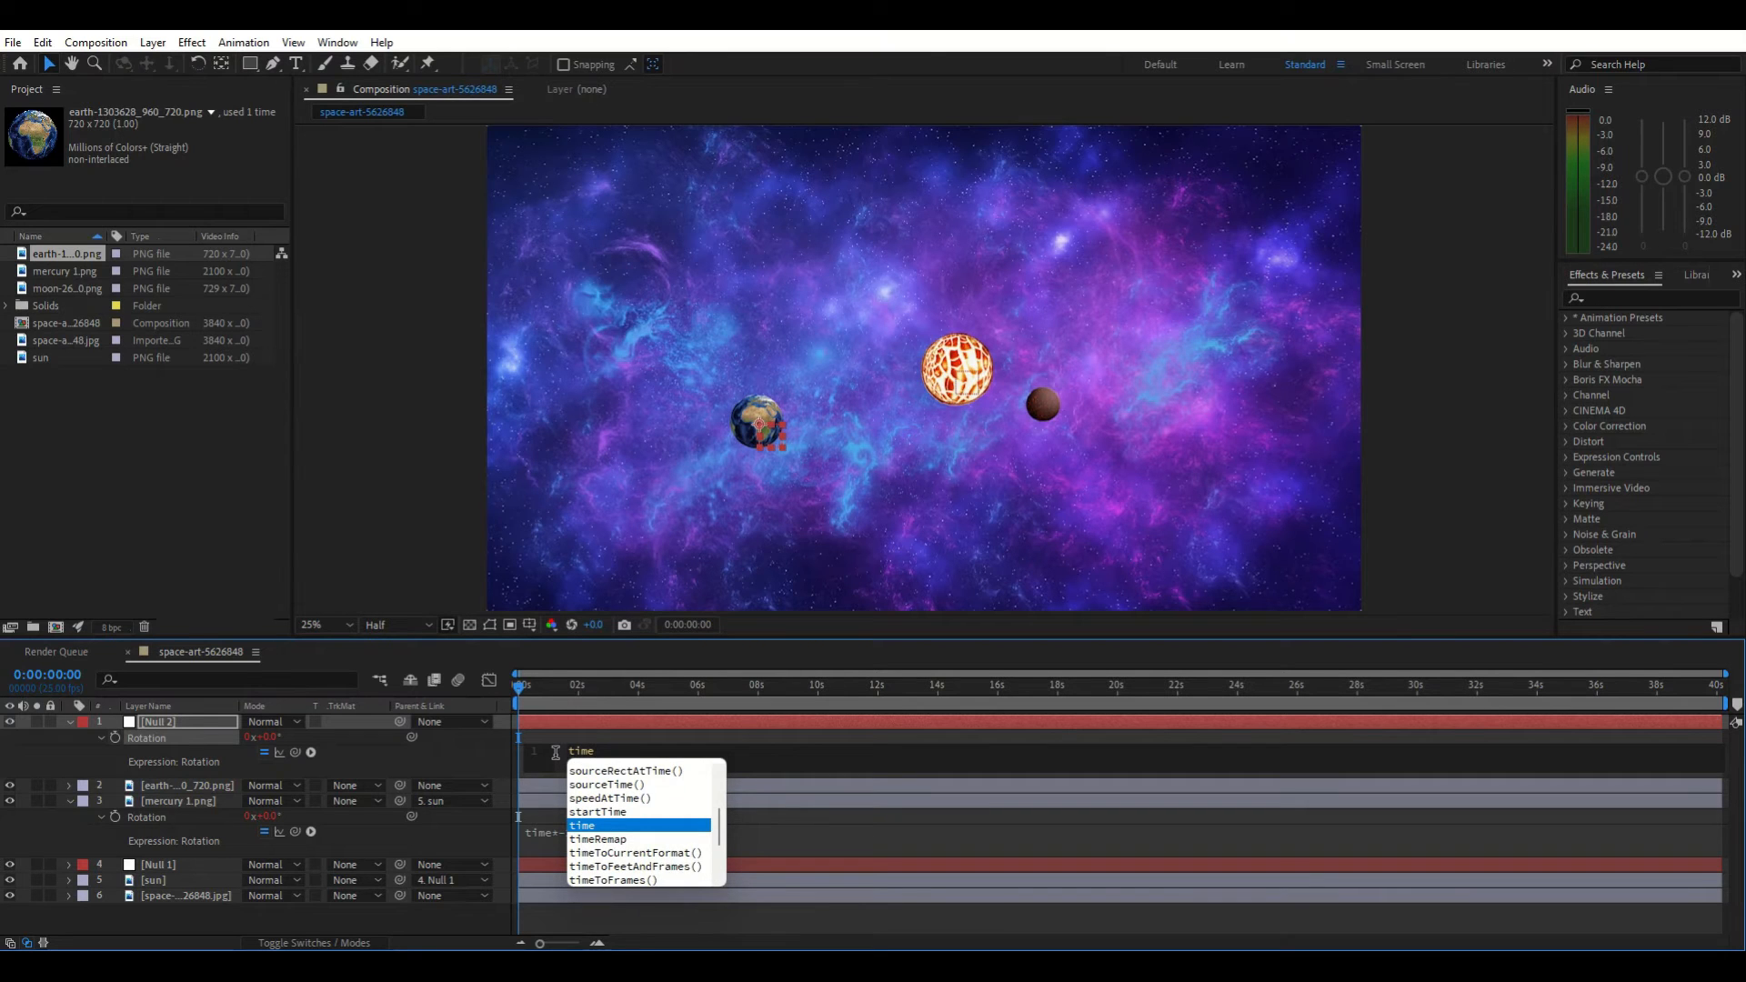
{"action": "type", "text": "*"}
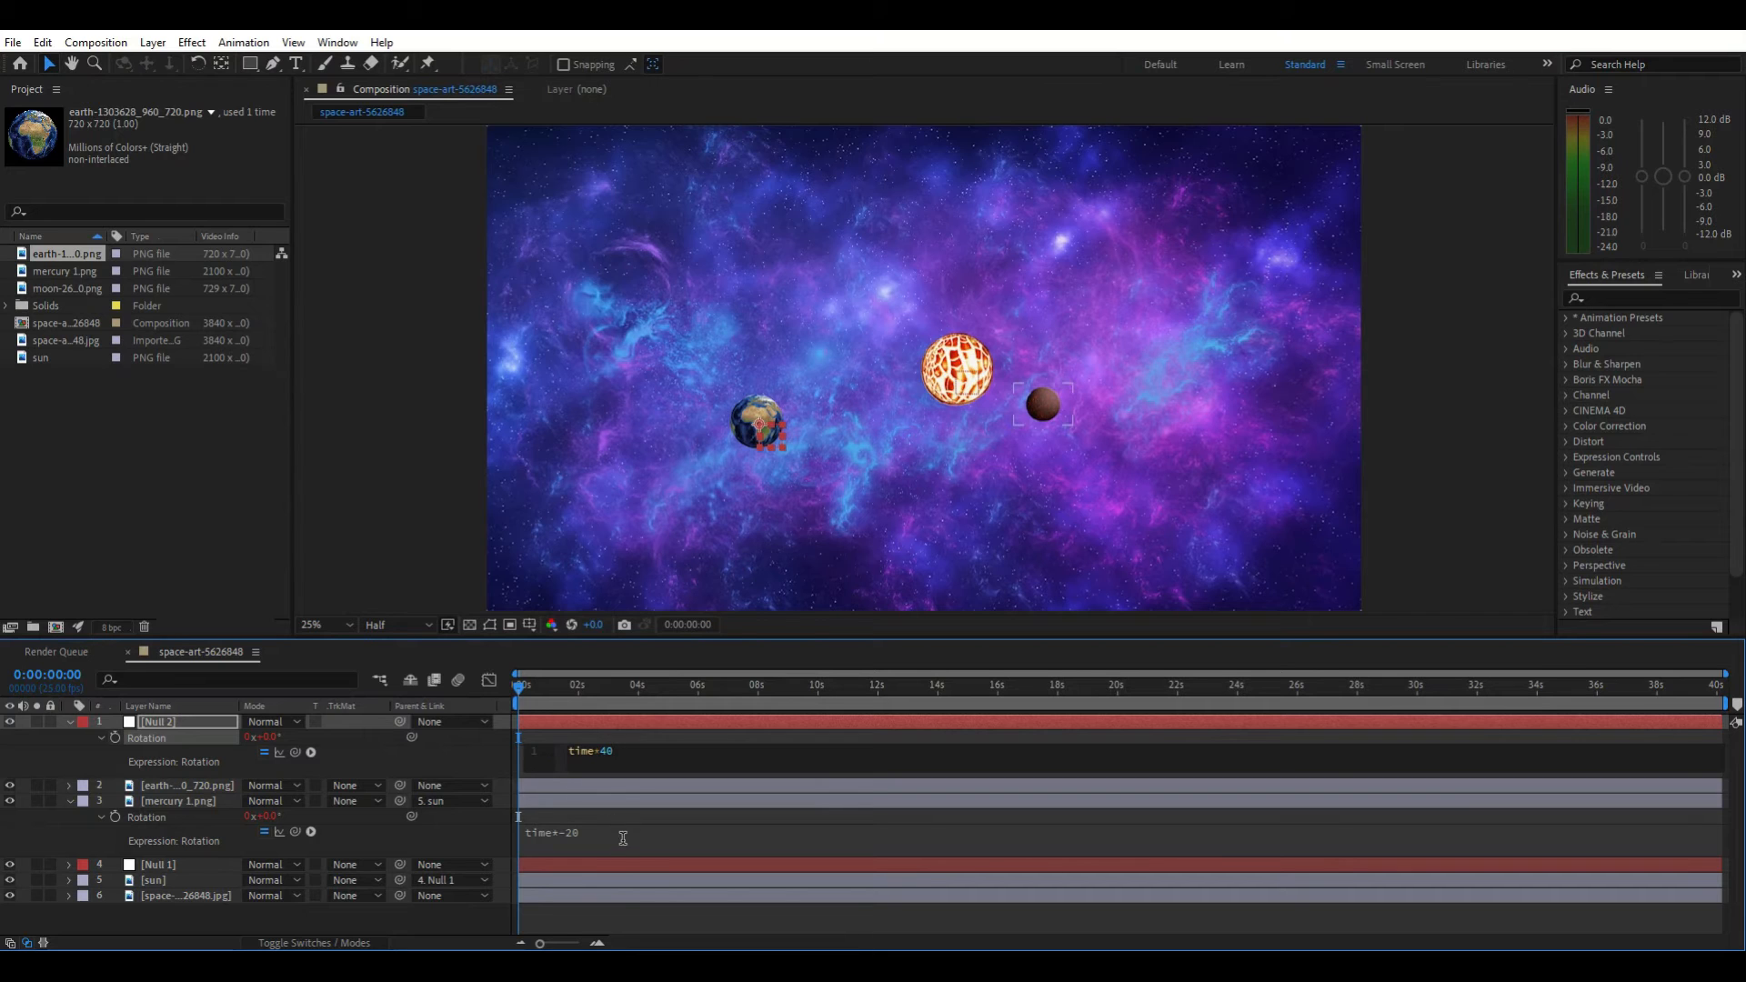
{"action": "left_click", "coordinate": [611, 919]}
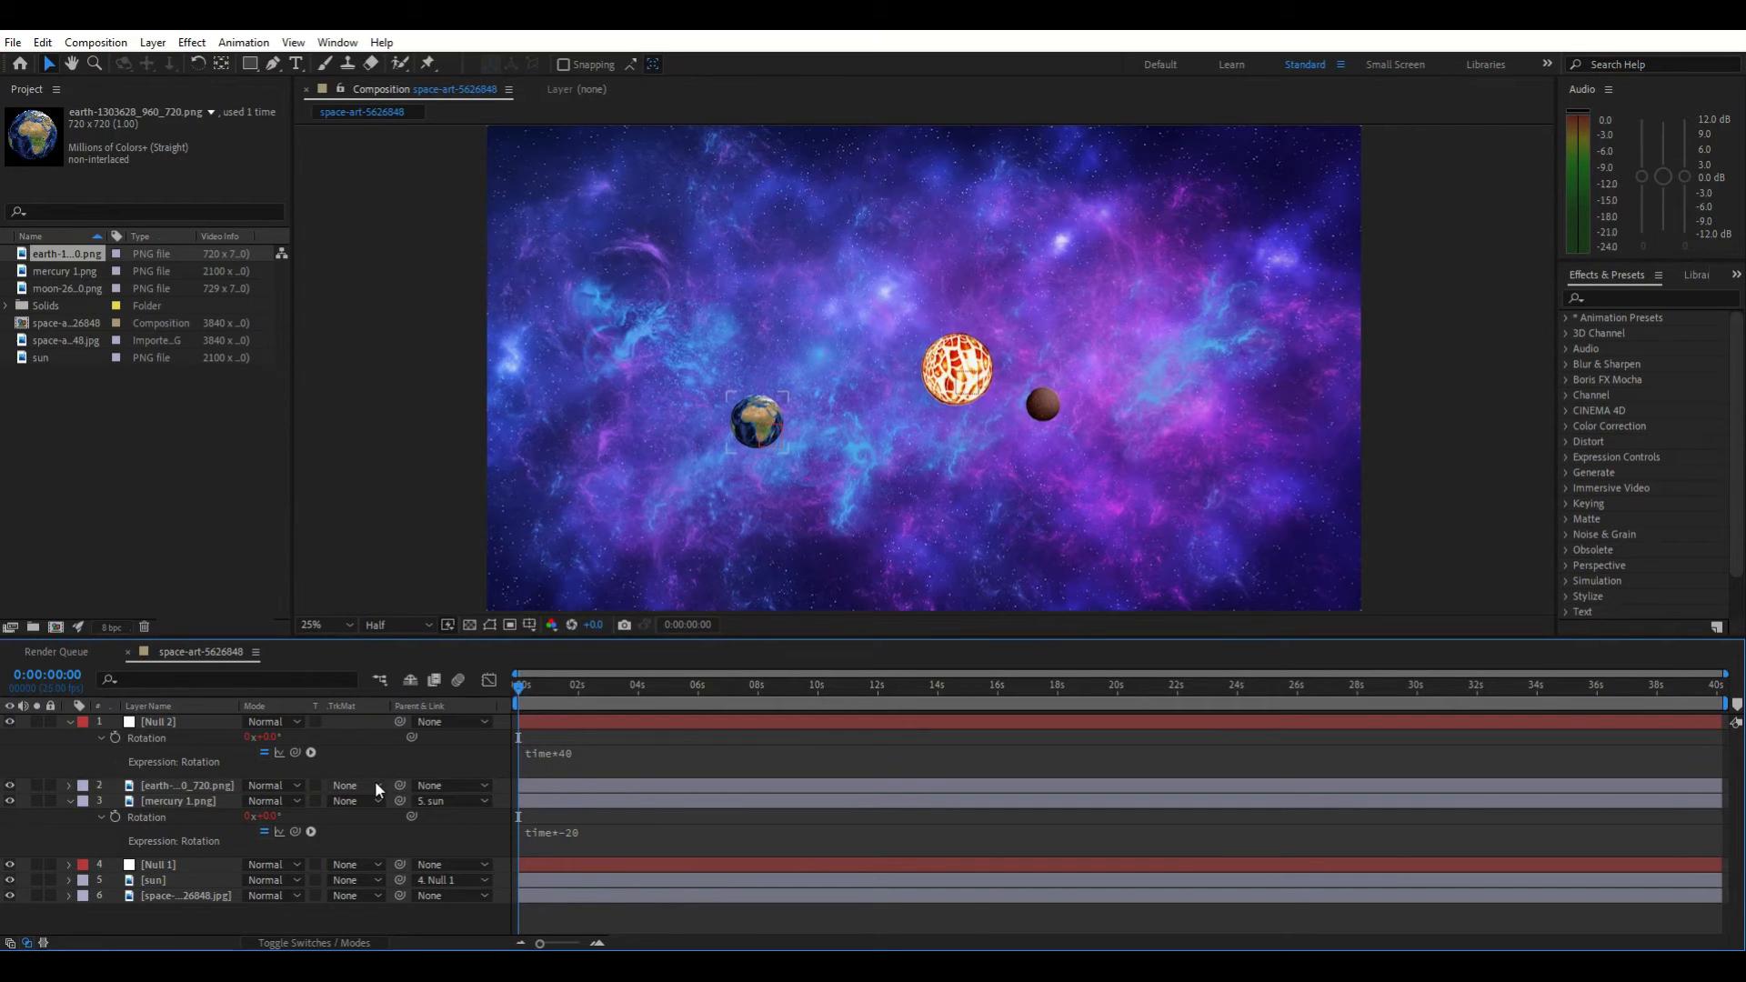
Parent the earth layer to Null 2, preview the animation and return the playhead to the start
{"action": "left_click", "coordinate": [451, 784]}
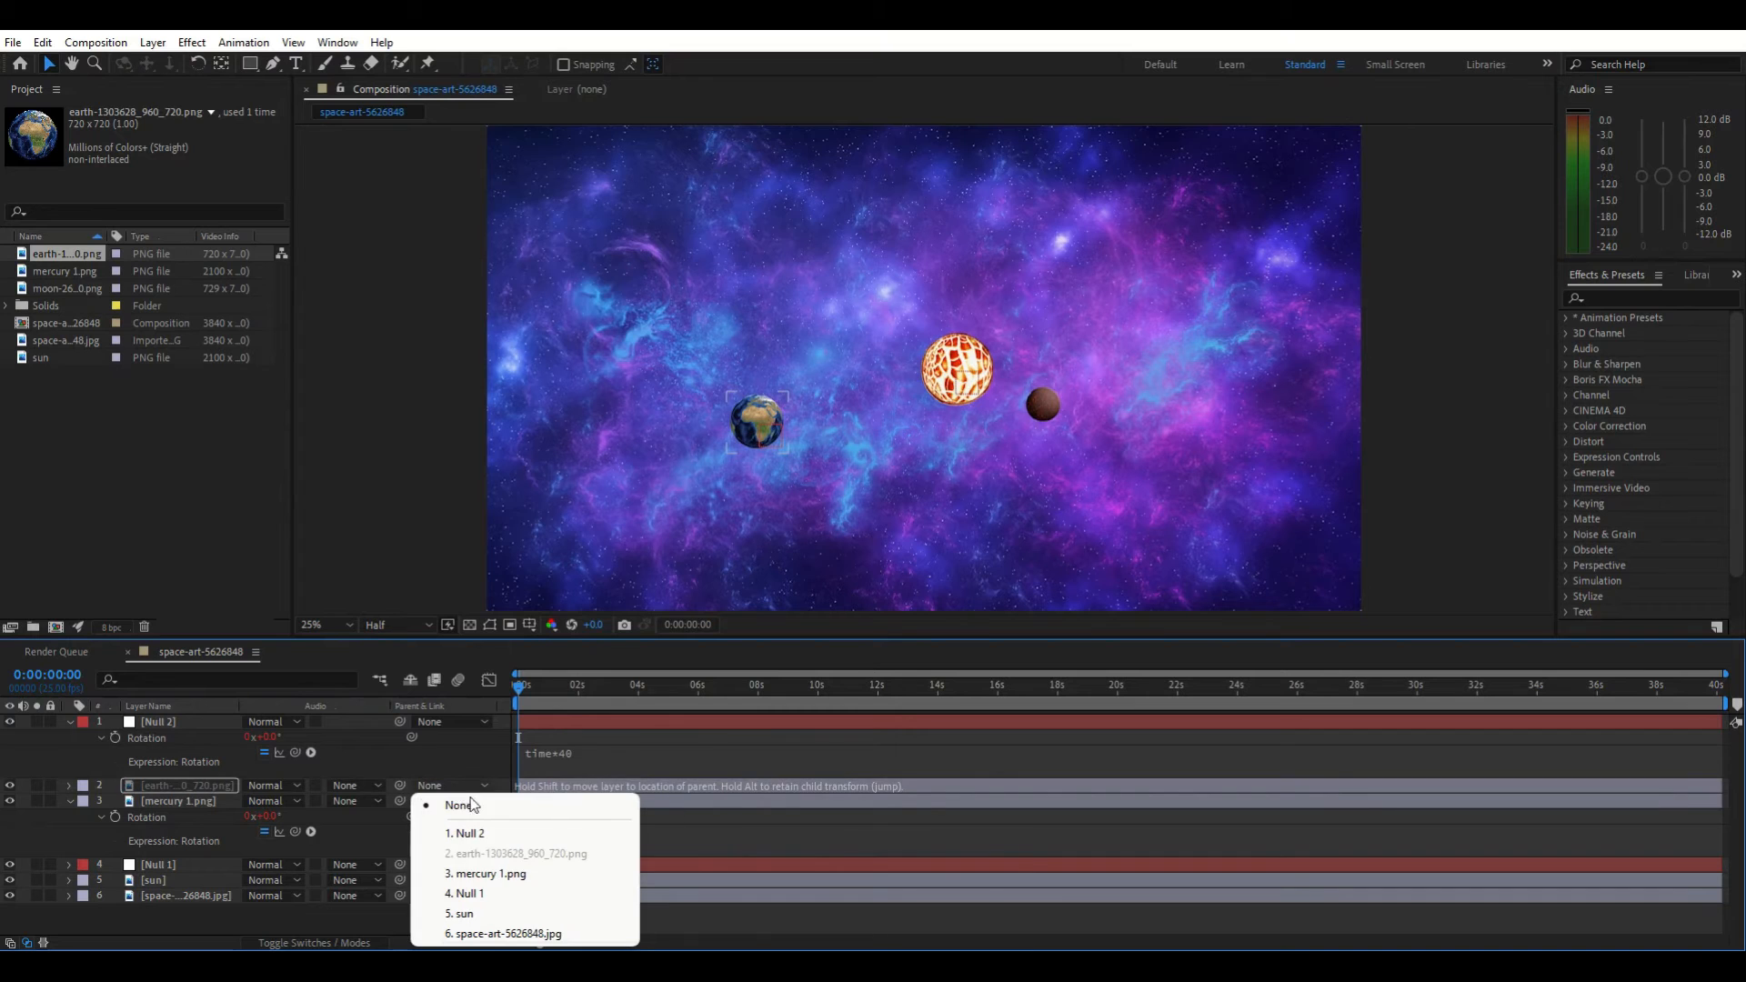
{"action": "left_click", "coordinate": [476, 832]}
{"action": "key", "text": "space"}
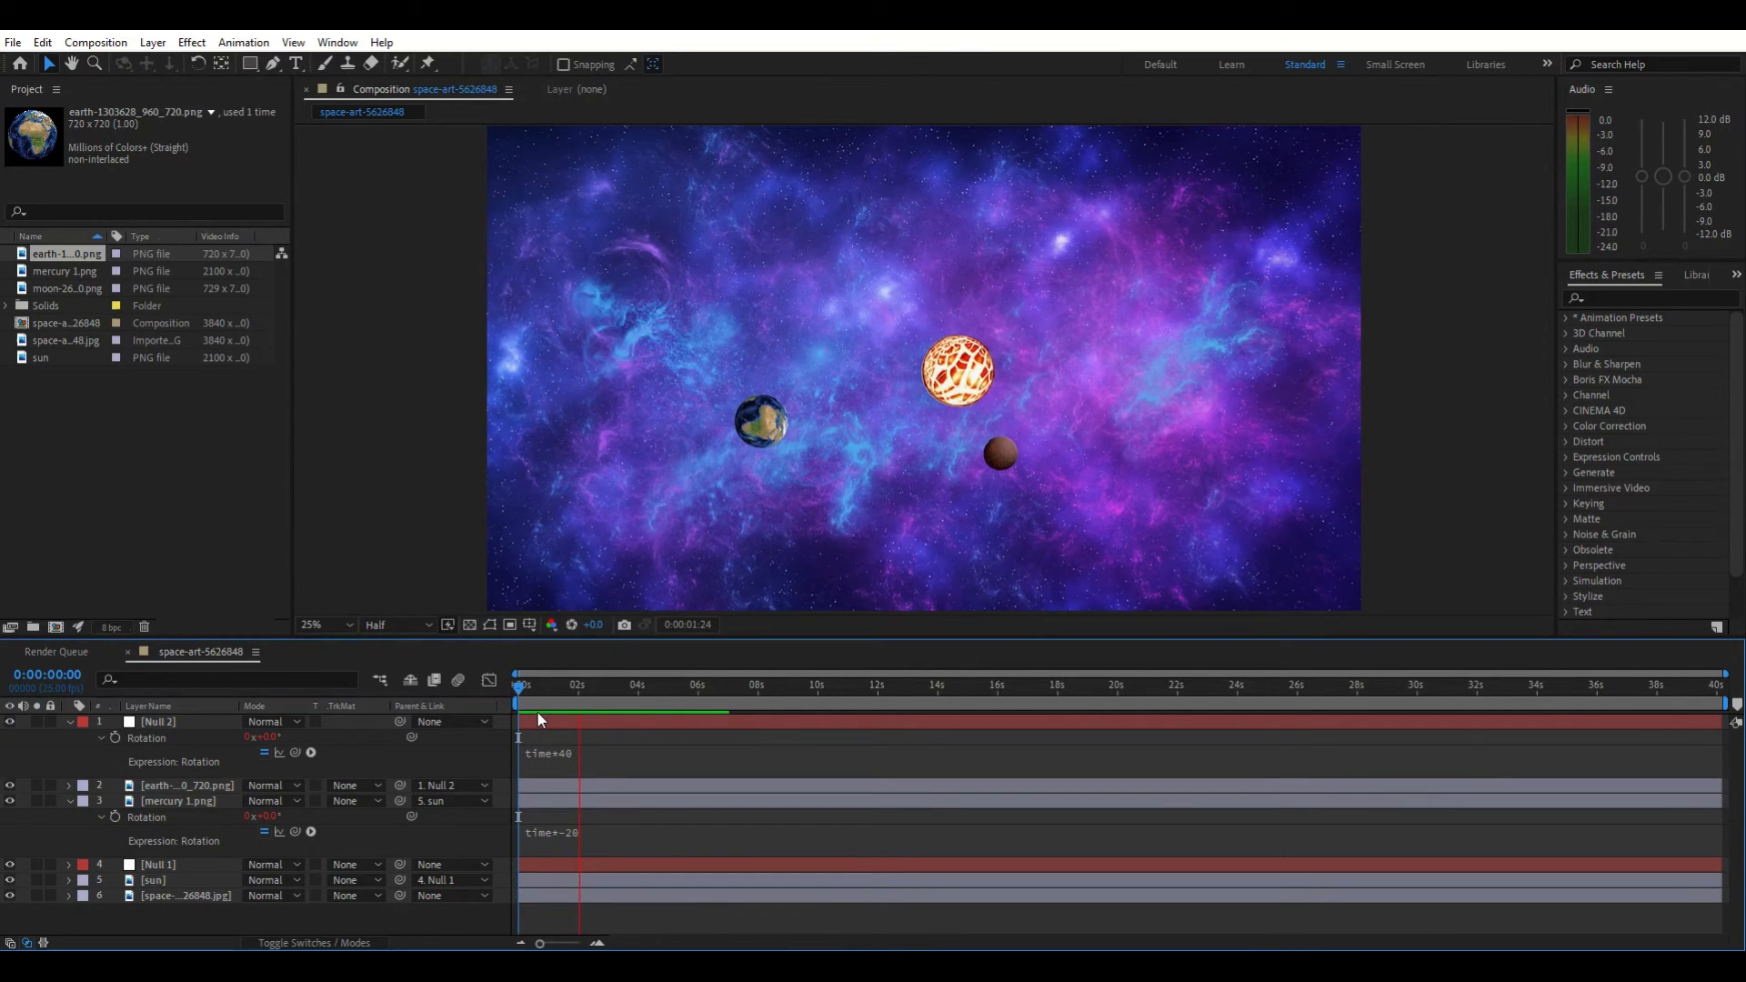
{"action": "key", "text": "space"}
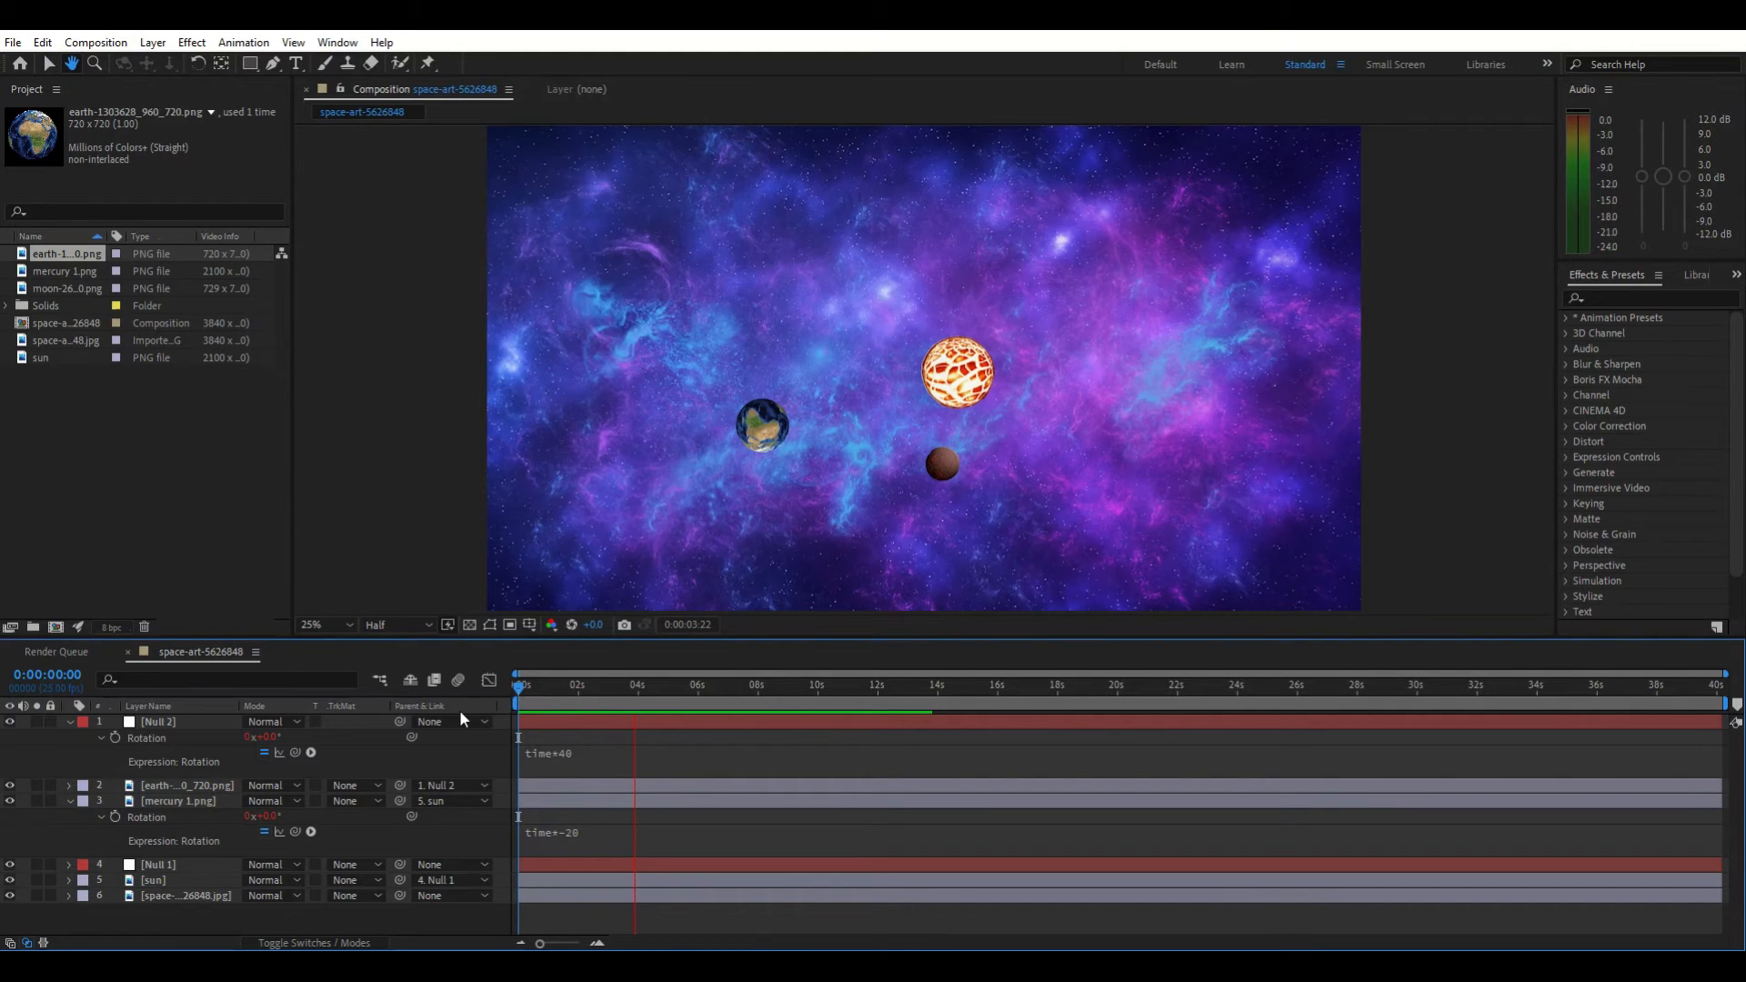
{"action": "left_click_drag", "start_coordinate": [520, 691], "coordinate": [445, 695]}
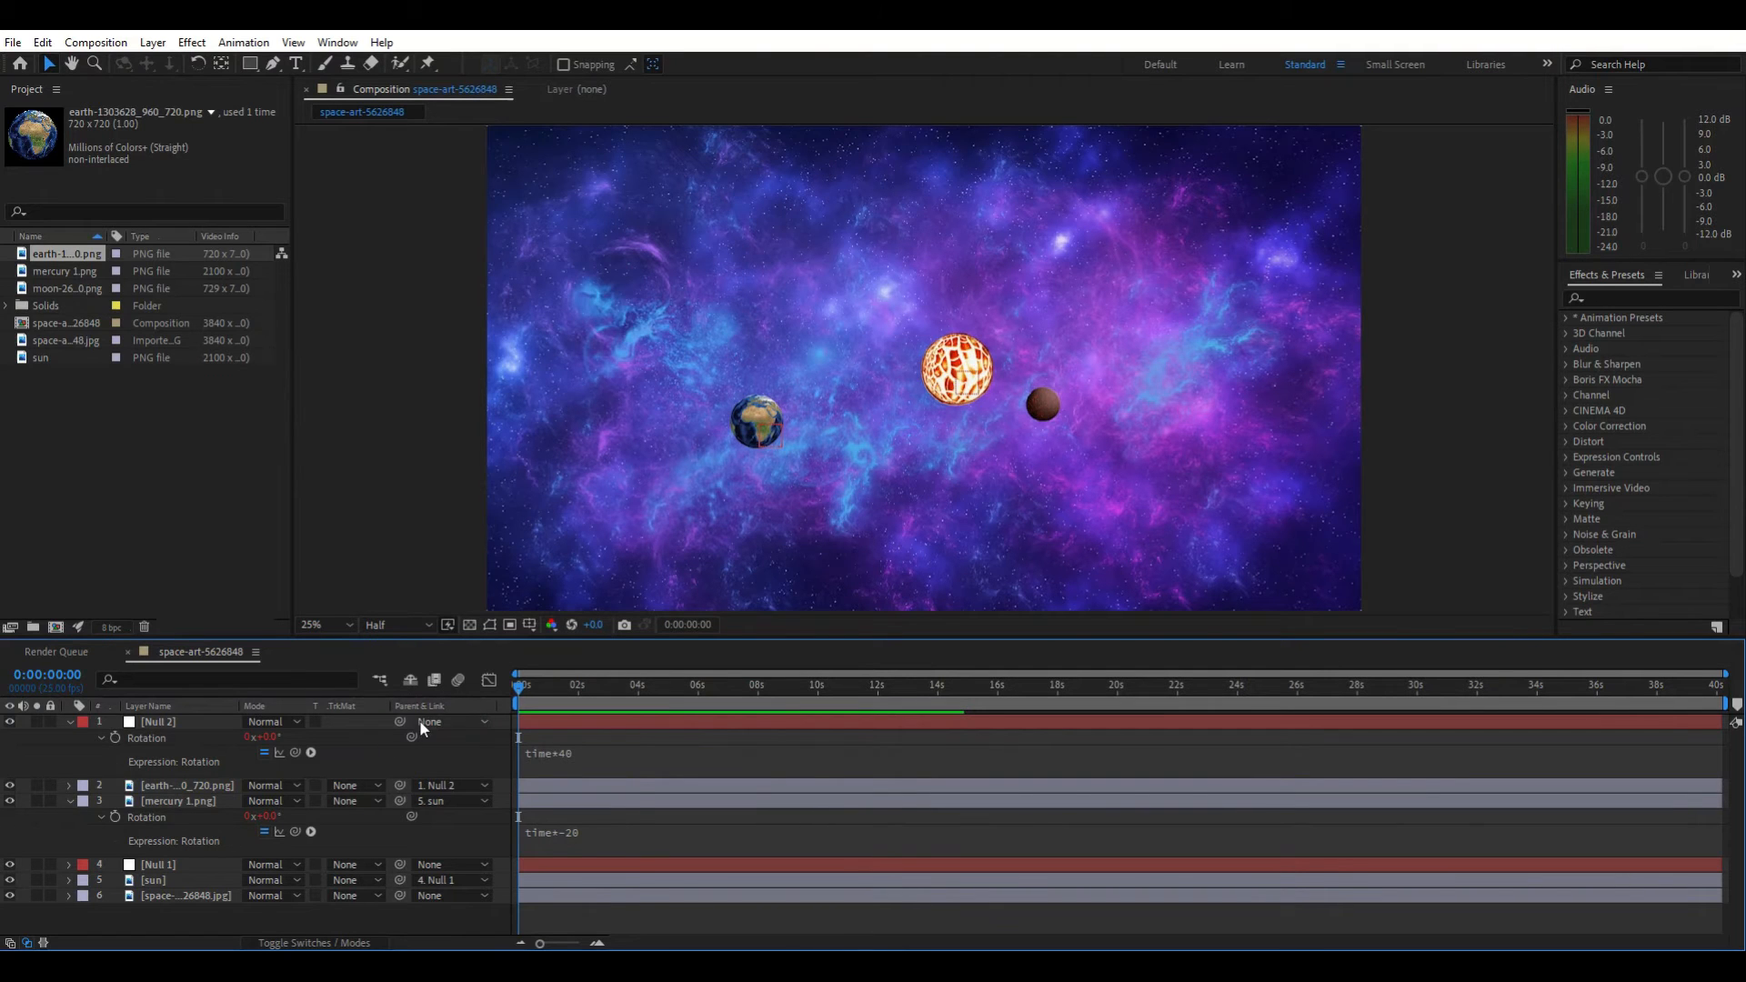
Parent Null 2 to Null 1, preview the animation and return the playhead to the start
{"action": "left_click", "coordinate": [452, 723]}
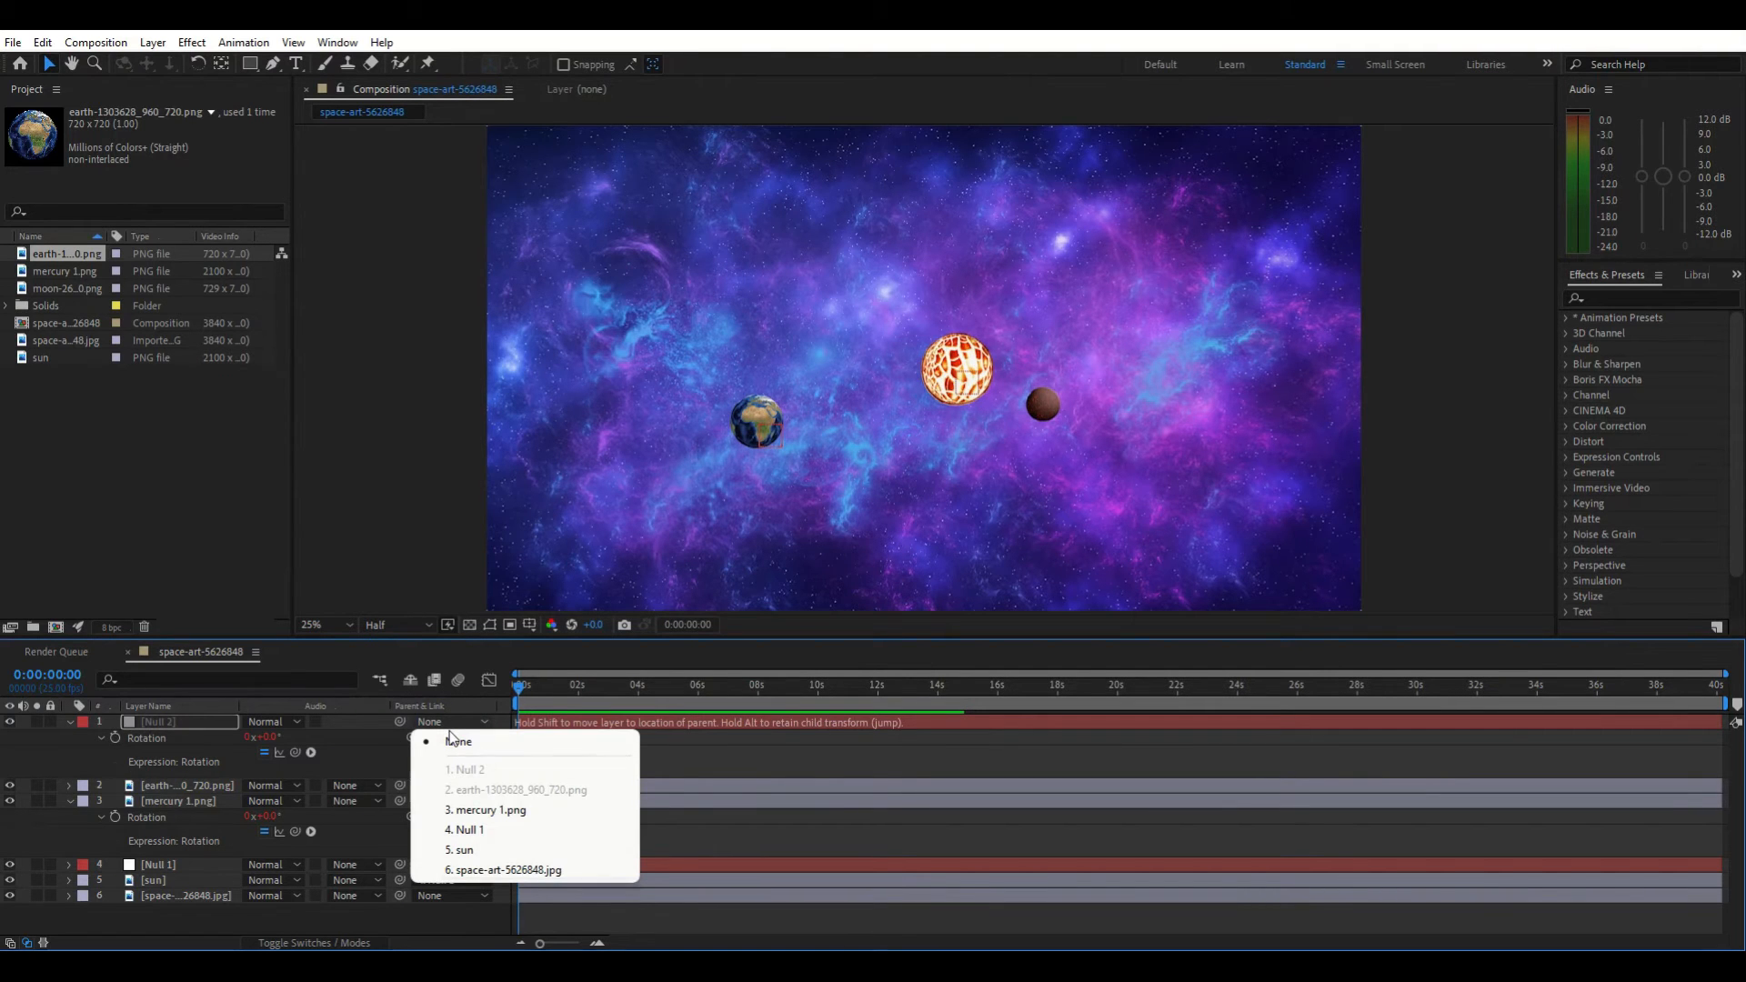
{"action": "left_click", "coordinate": [485, 831]}
{"action": "key", "text": "space"}
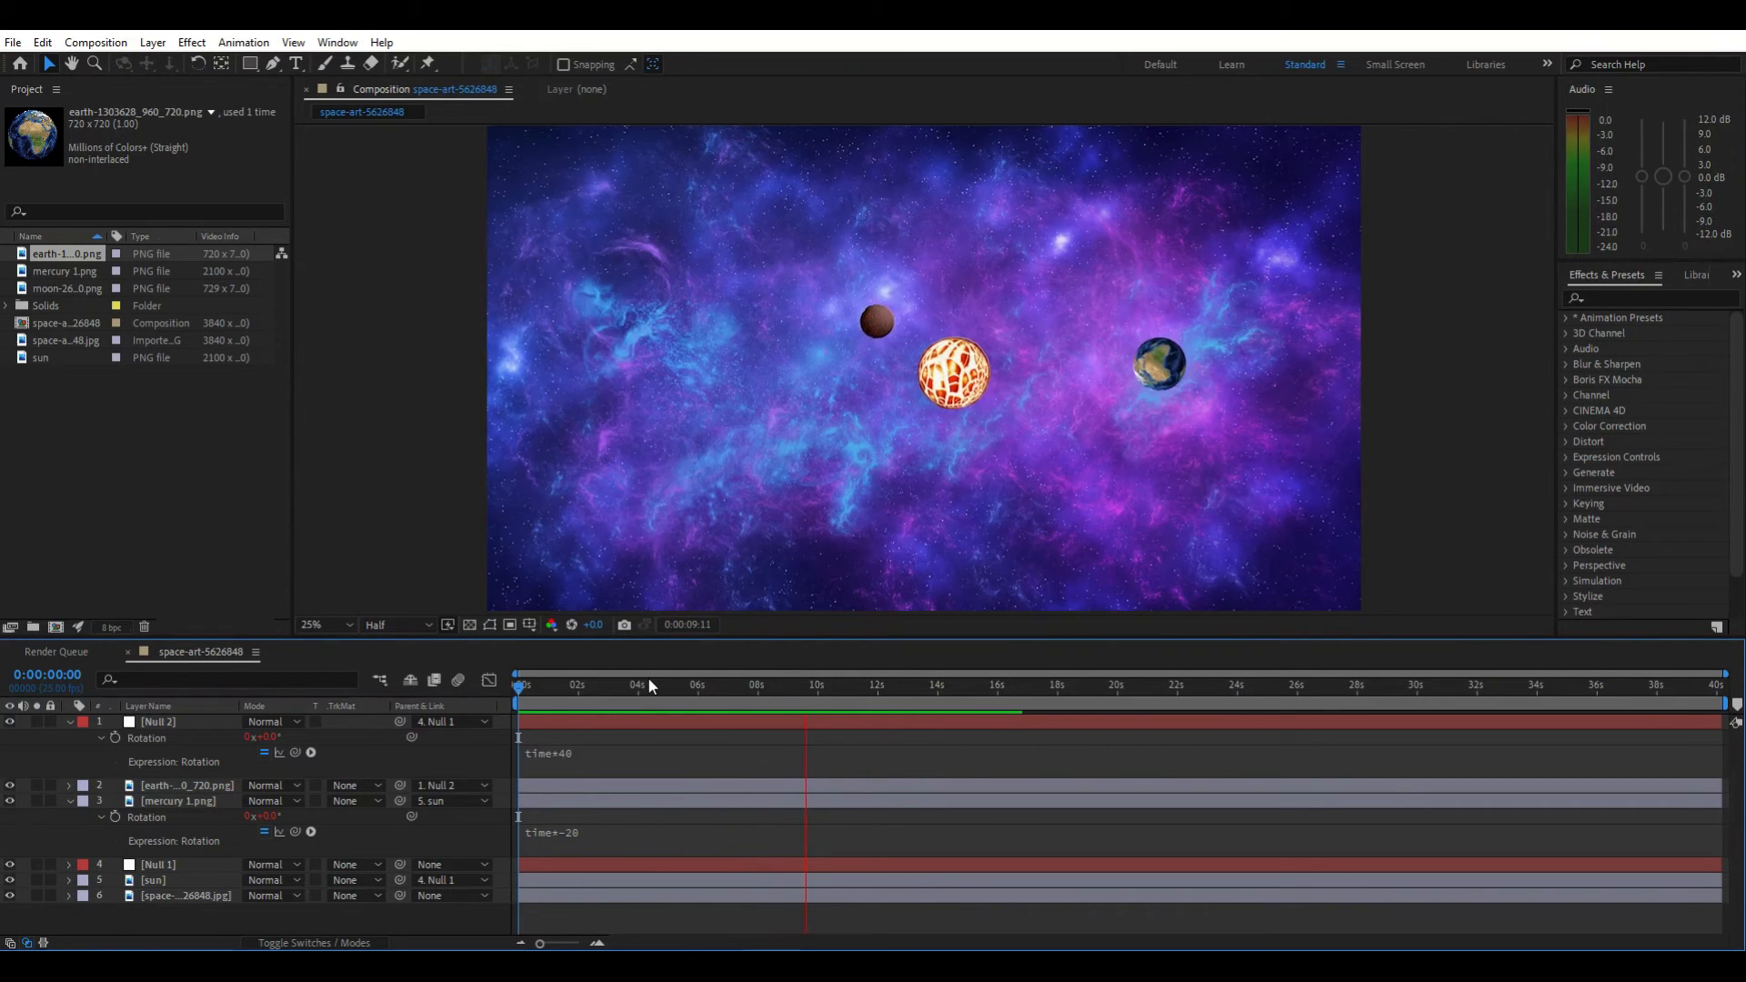
{"action": "key", "text": "space"}
{"action": "left_click_drag", "start_coordinate": [865, 690], "coordinate": [510, 767]}
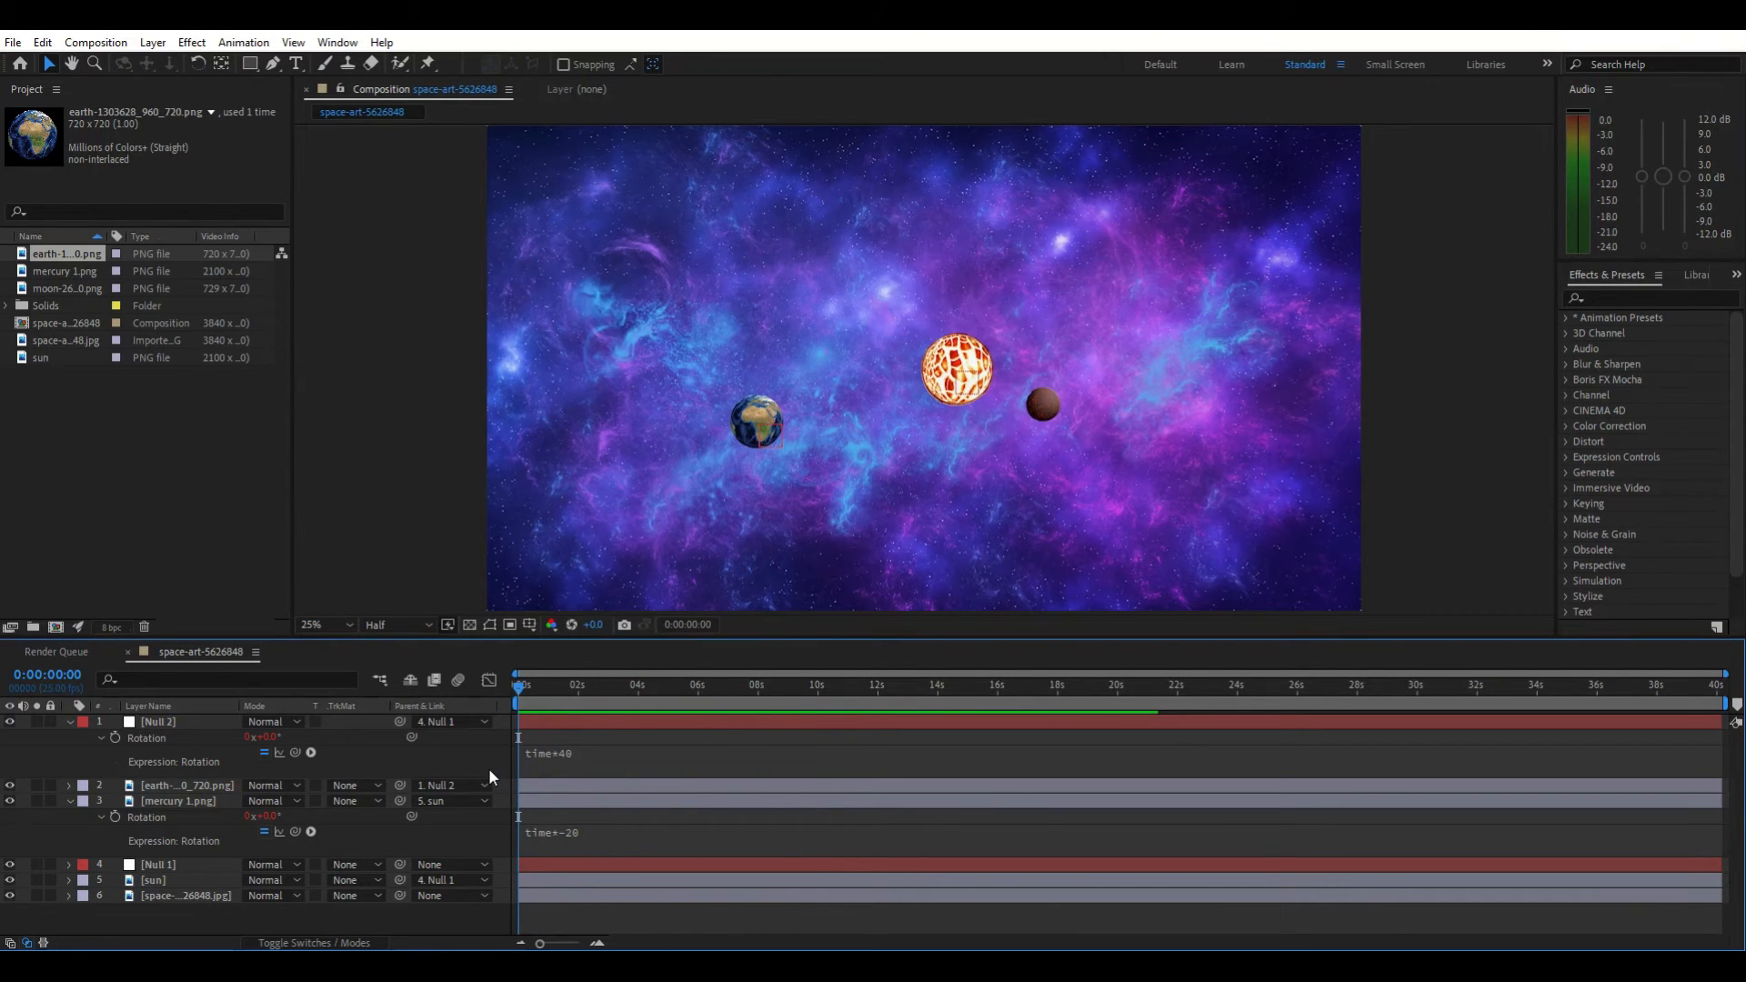
Parent the mercury layer to Null 1, preview the animation and return the playhead to the start
{"action": "left_click", "coordinate": [461, 799]}
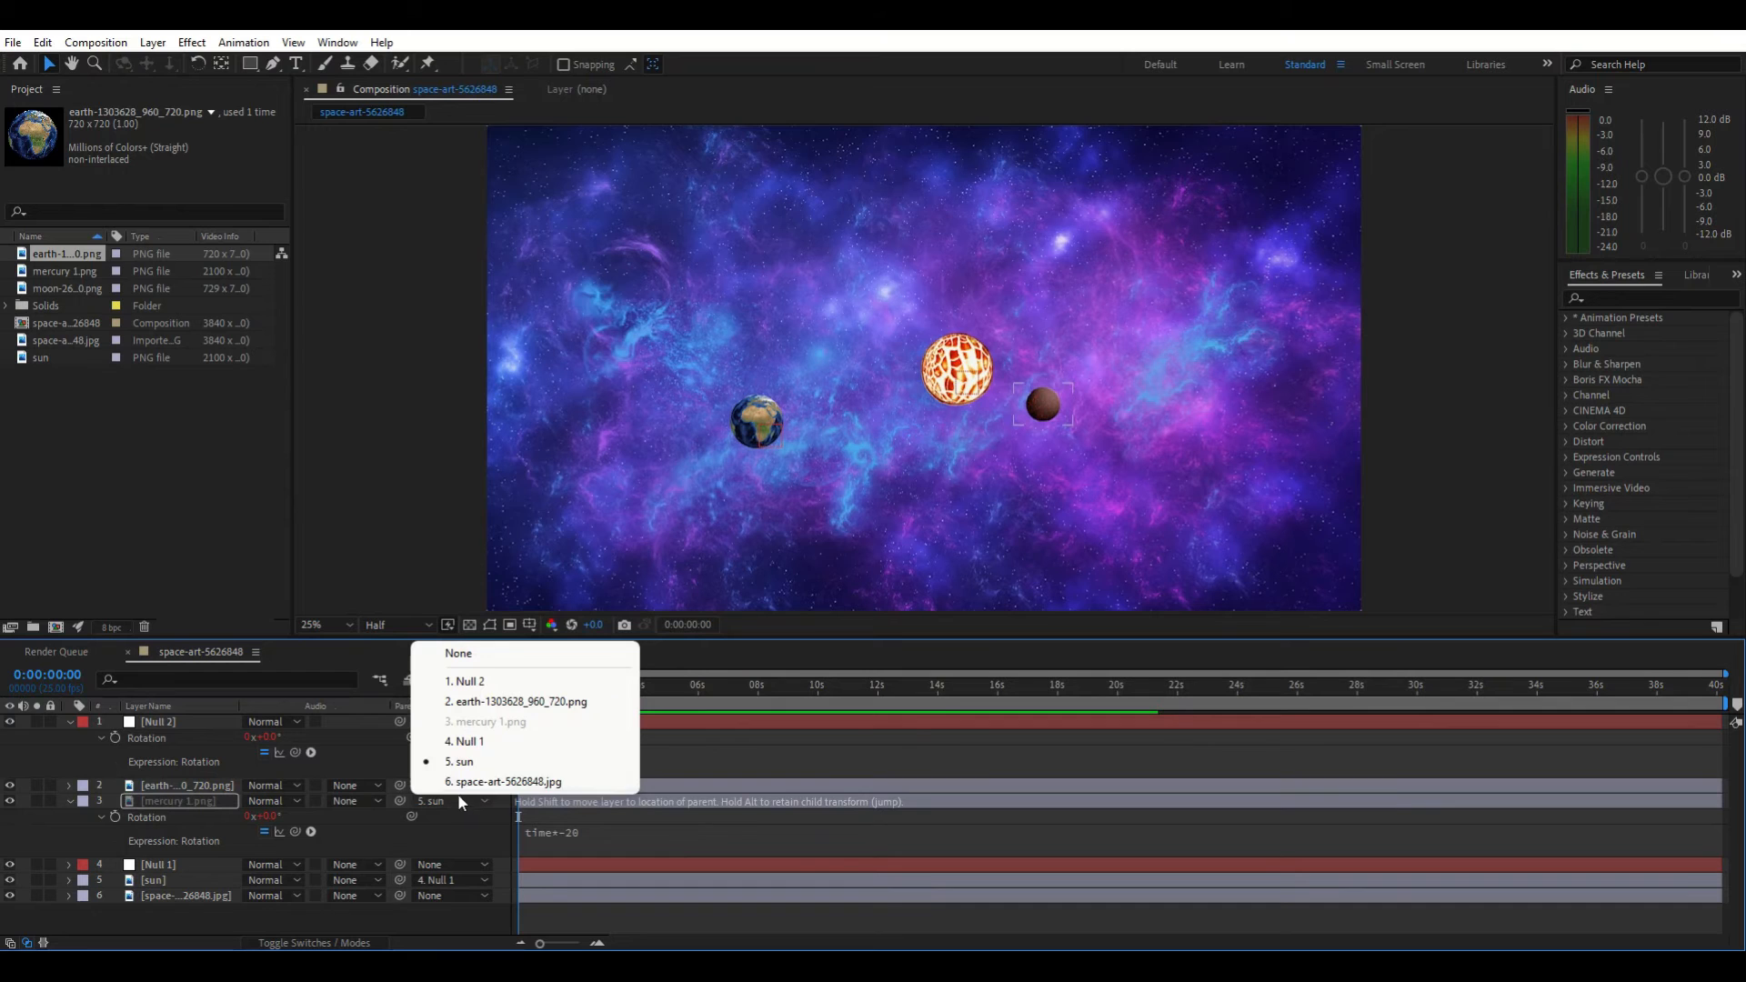
{"action": "left_click", "coordinate": [472, 742]}
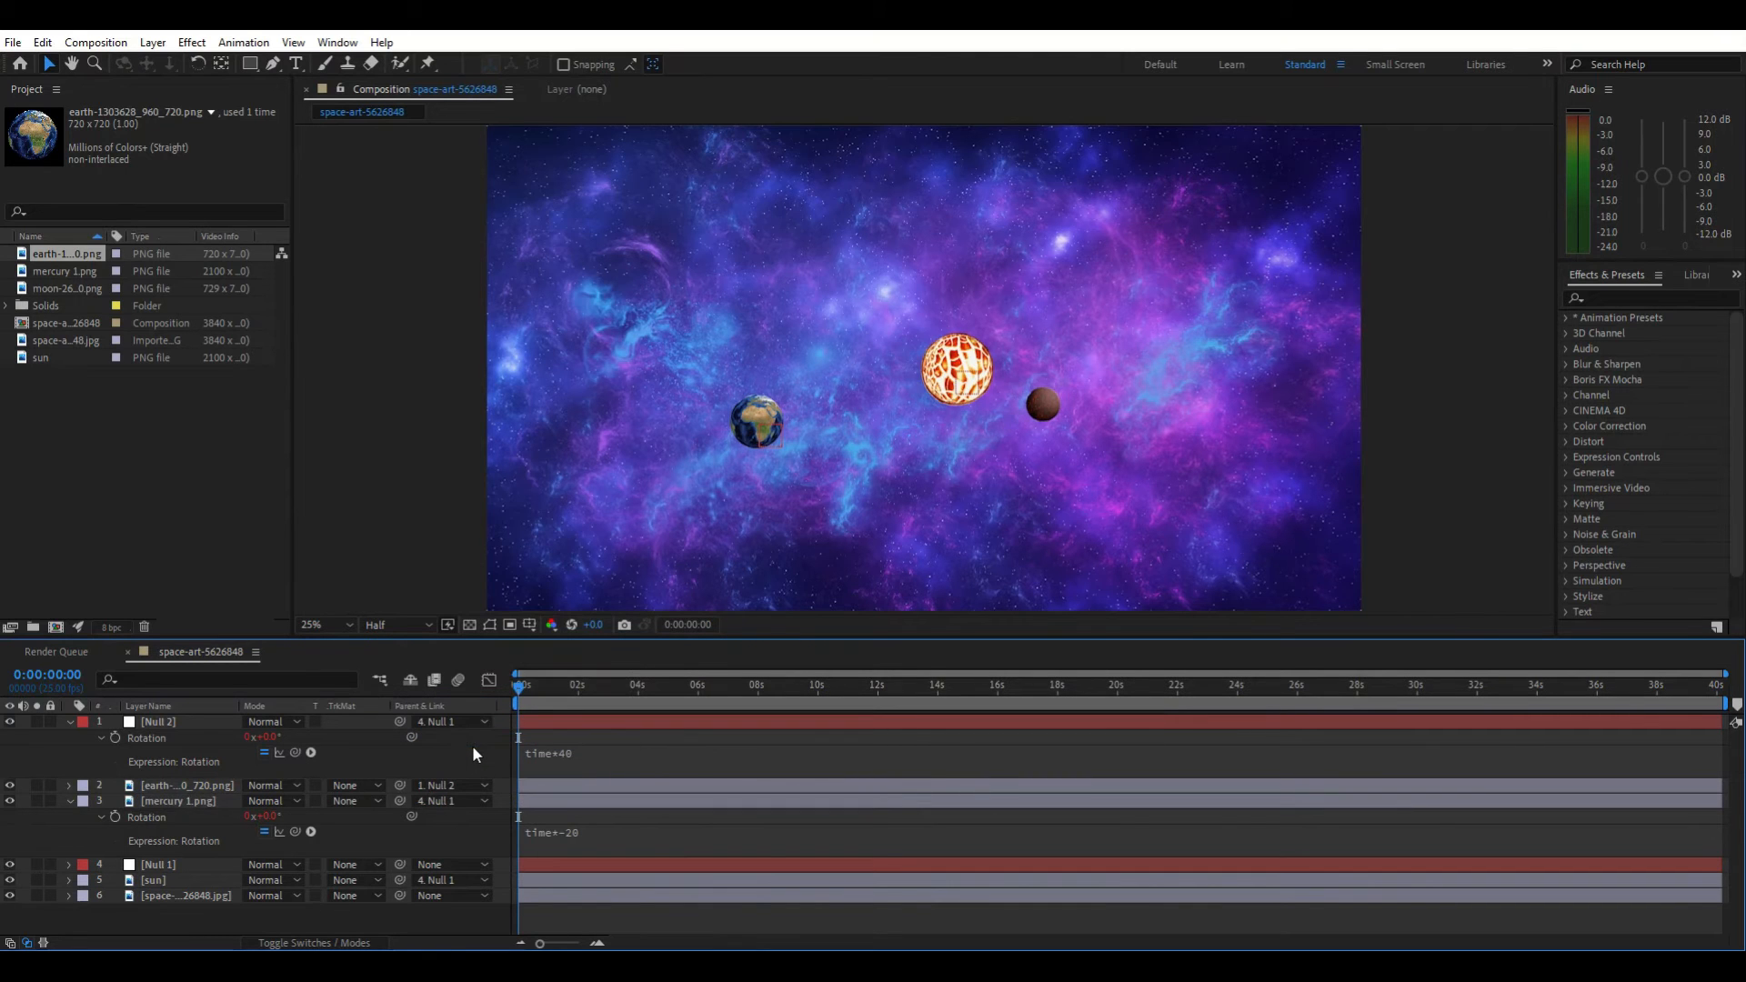
{"action": "key", "text": "space"}
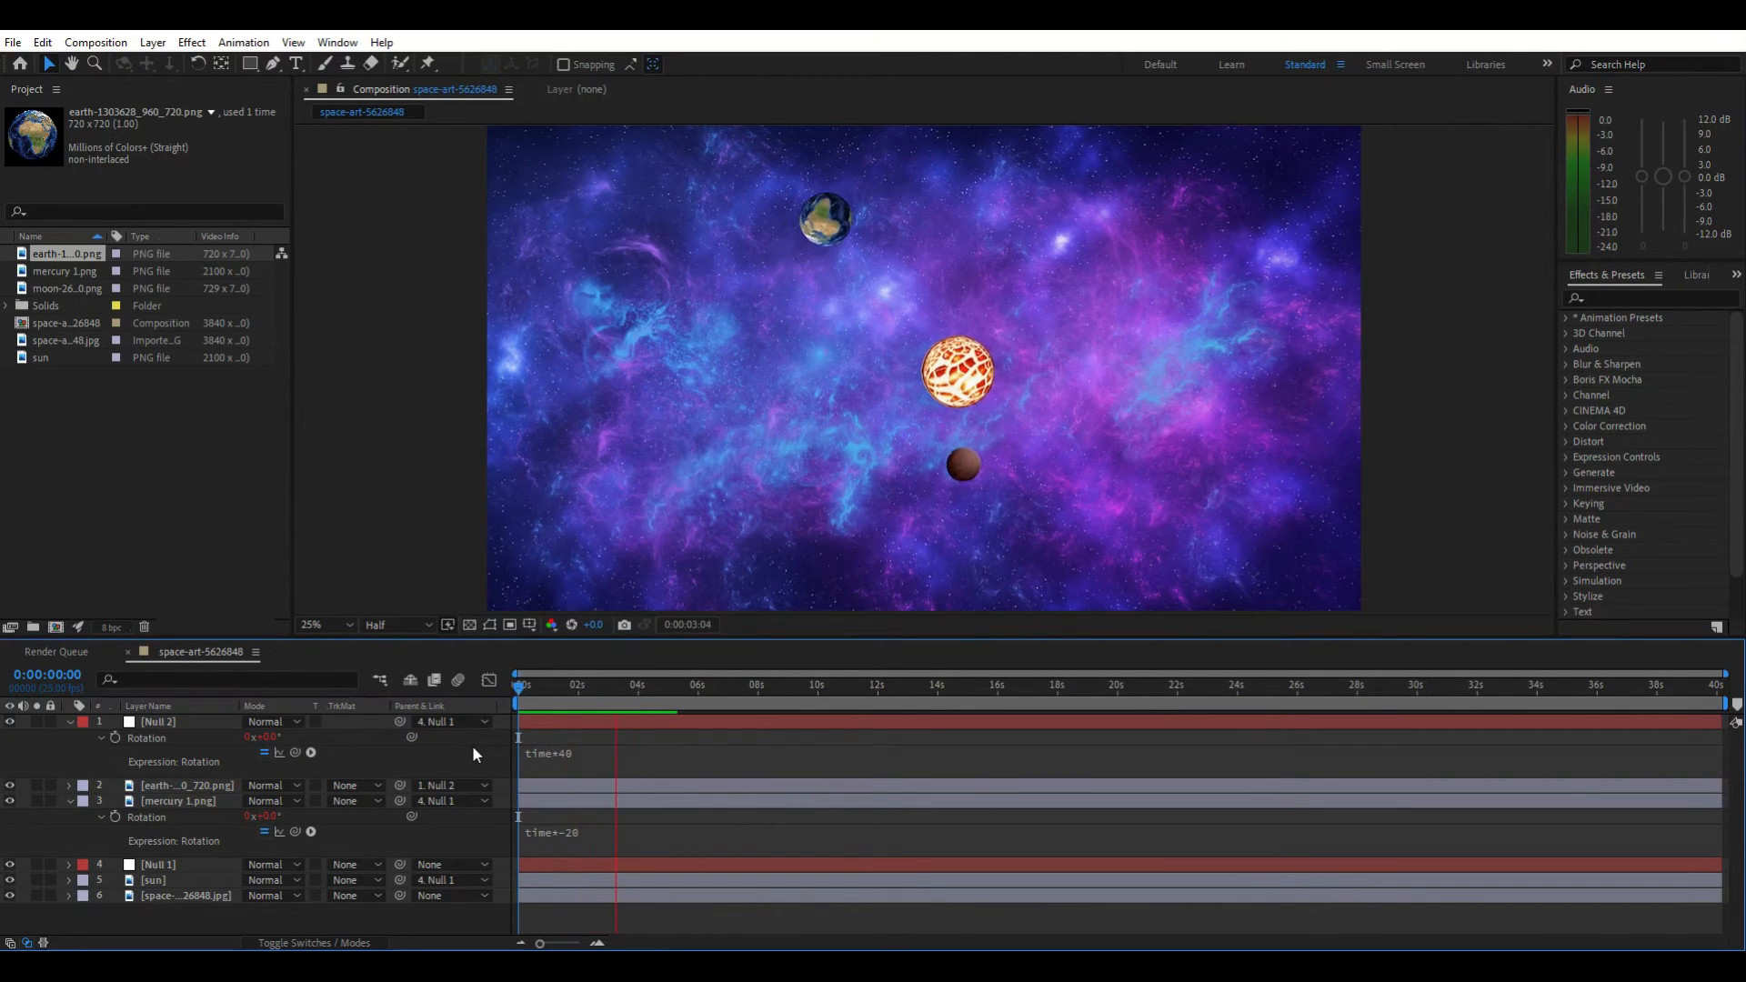
{"action": "key", "text": "space"}
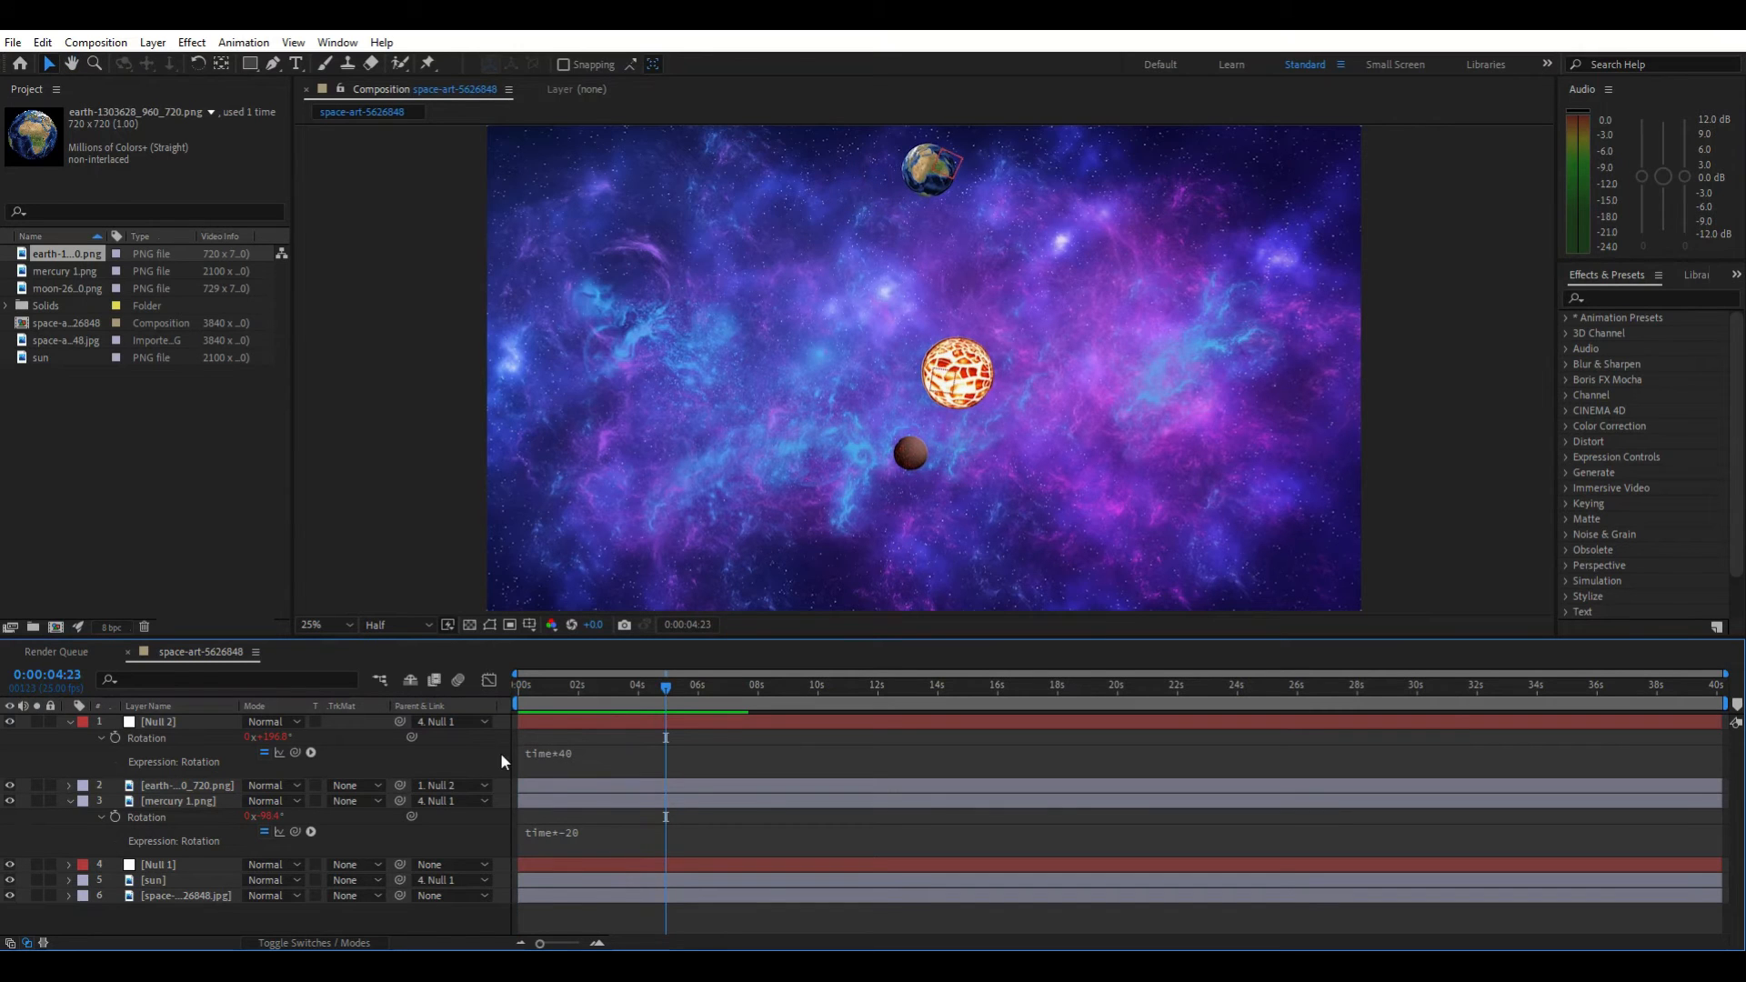
{"action": "left_click_drag", "start_coordinate": [673, 691], "coordinate": [489, 706]}
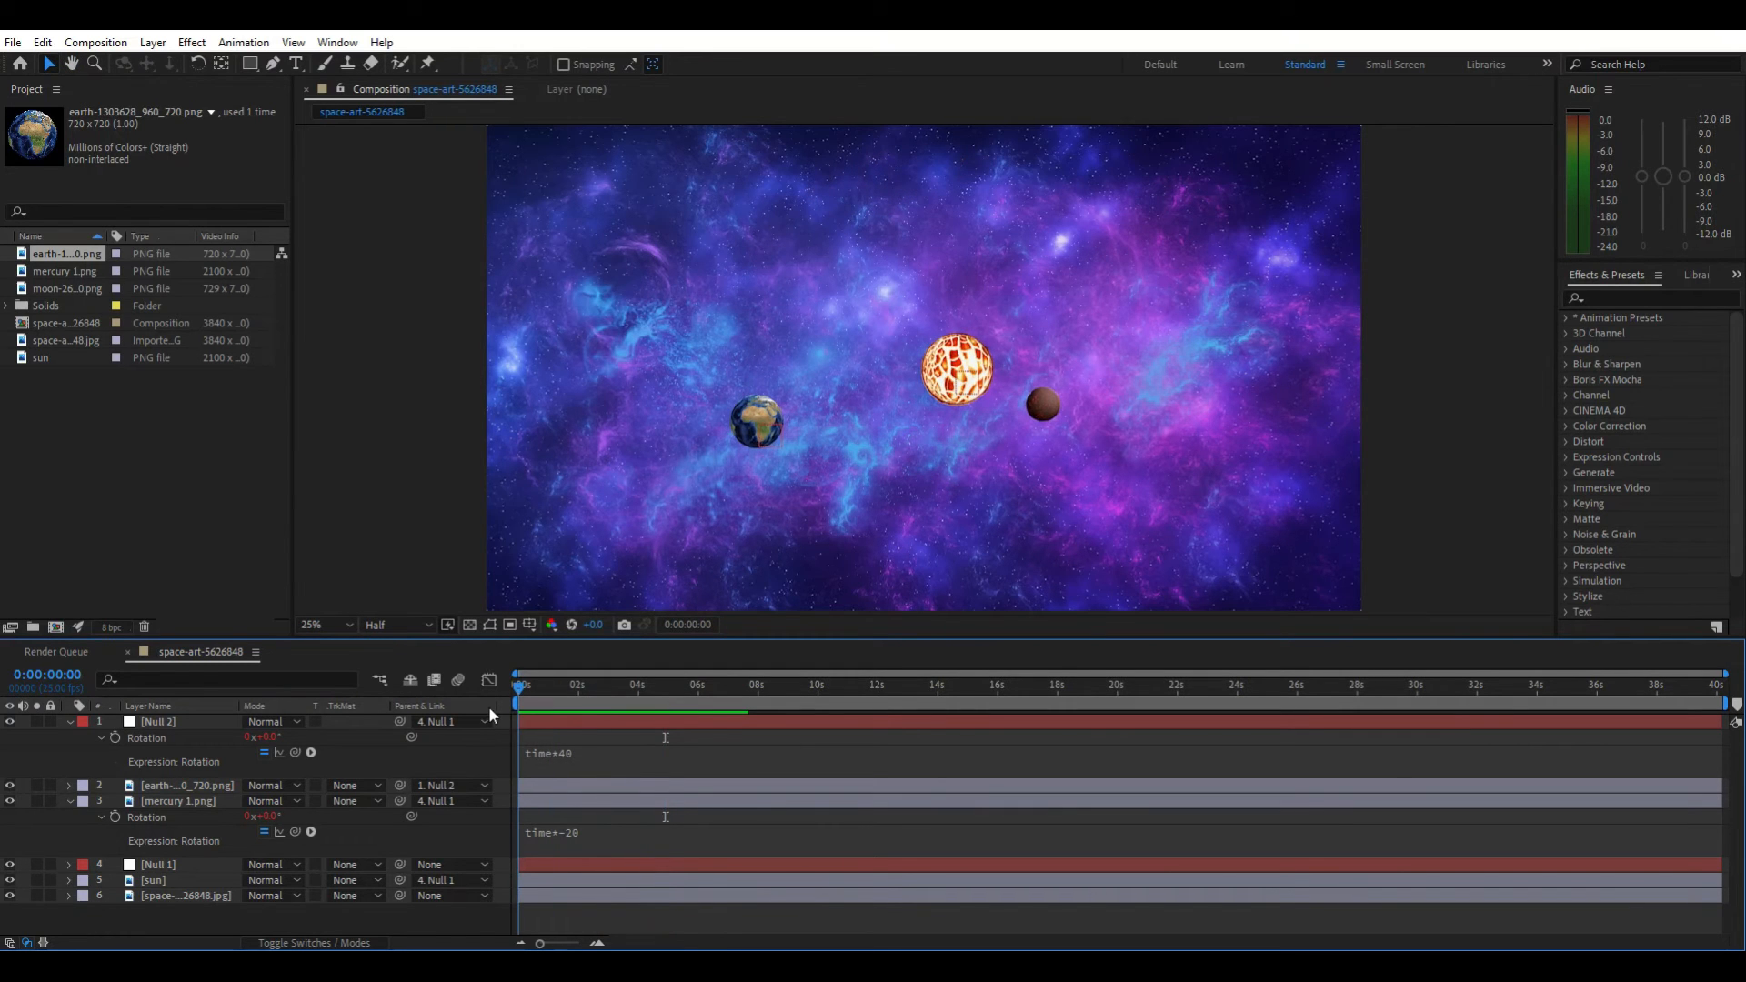
Unparent the earth layer and move the earth to the right of the sun, below mercury
{"action": "left_click", "coordinate": [468, 787]}
{"action": "left_click", "coordinate": [491, 806]}
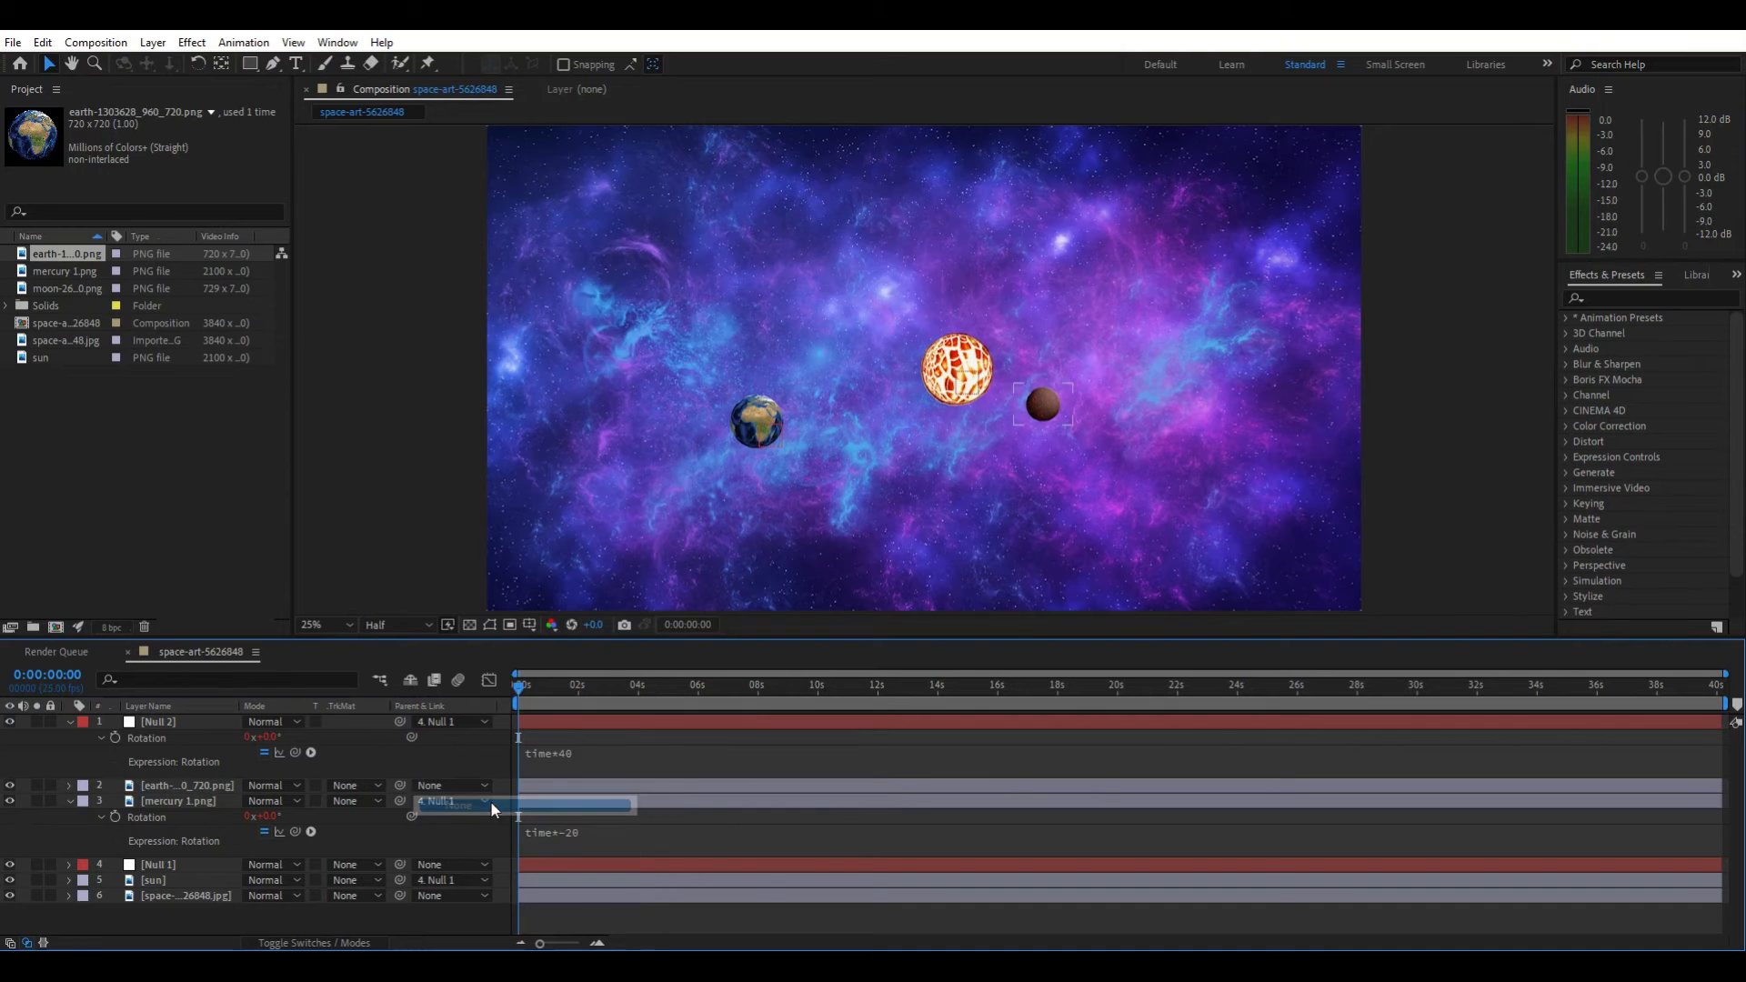
{"action": "left_click", "coordinate": [751, 414]}
{"action": "mouse_move", "coordinate": [751, 415]}
{"action": "left_mouse_down"}
{"action": "mouse_move", "coordinate": [811, 401]}
{"action": "mouse_move", "coordinate": [812, 431]}
{"action": "mouse_move", "coordinate": [1045, 463]}
{"action": "mouse_move", "coordinate": [1153, 443]}
{"action": "left_mouse_up"}
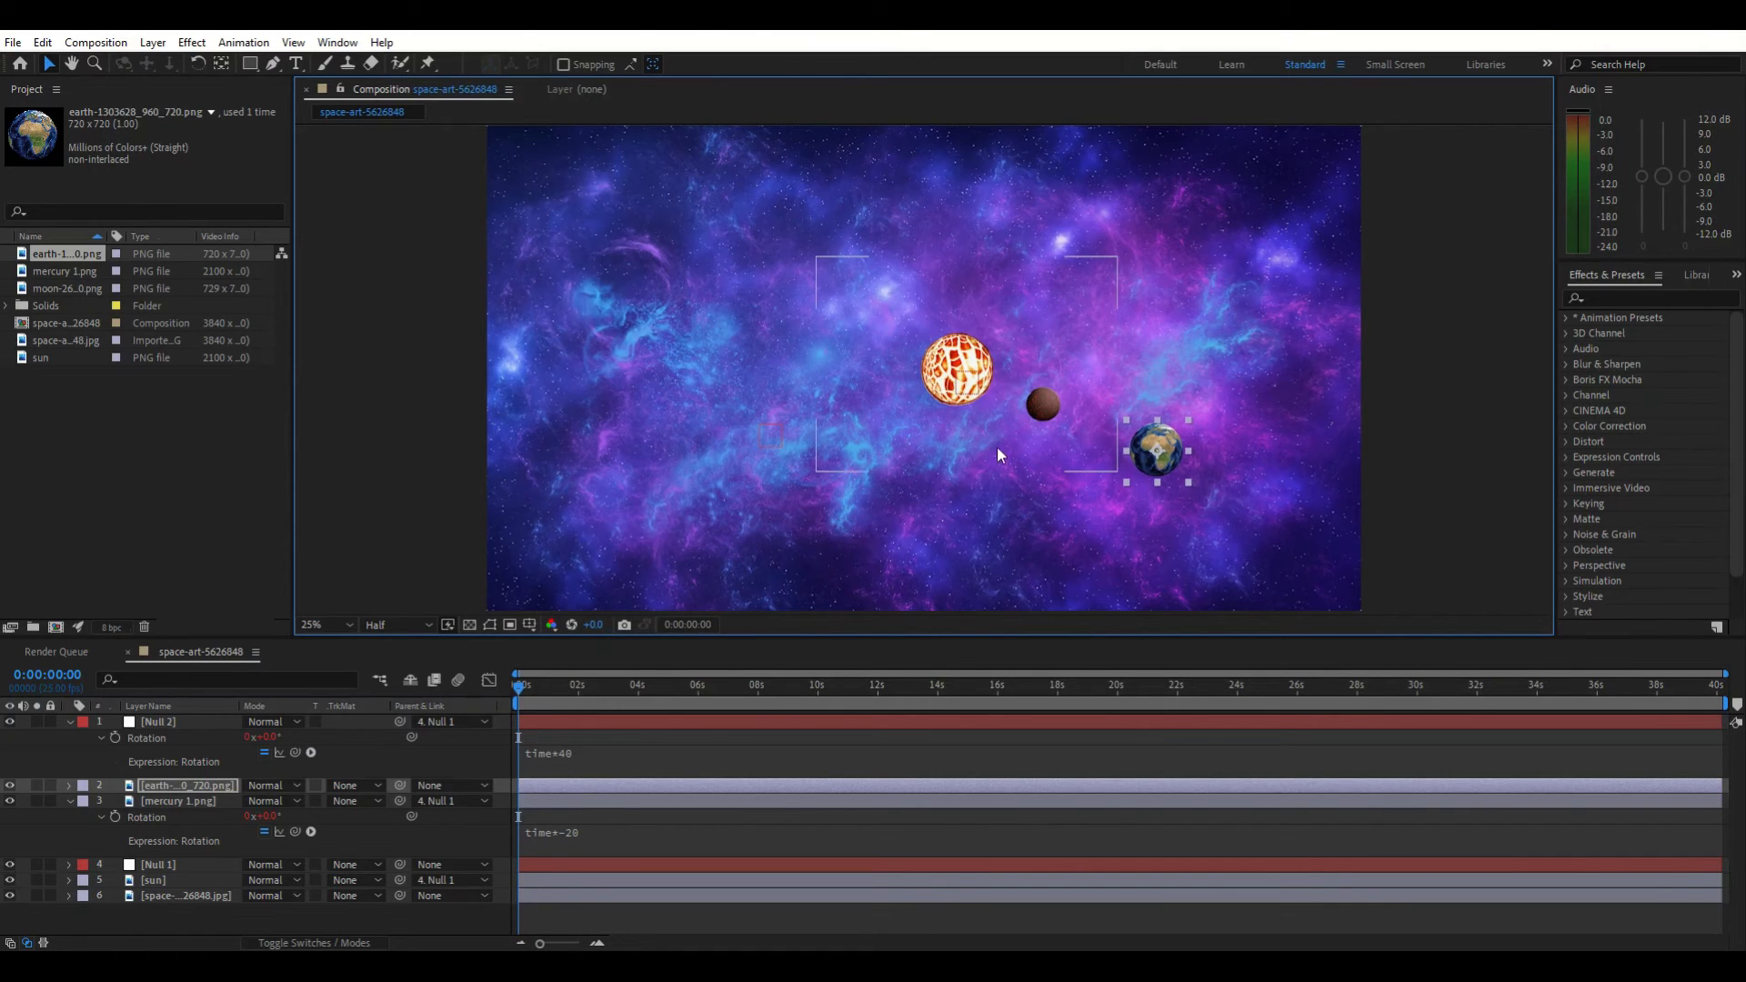
Move Null 2 onto the earth's new position and parent the earth layer to Null 2
{"action": "left_click", "coordinate": [770, 444]}
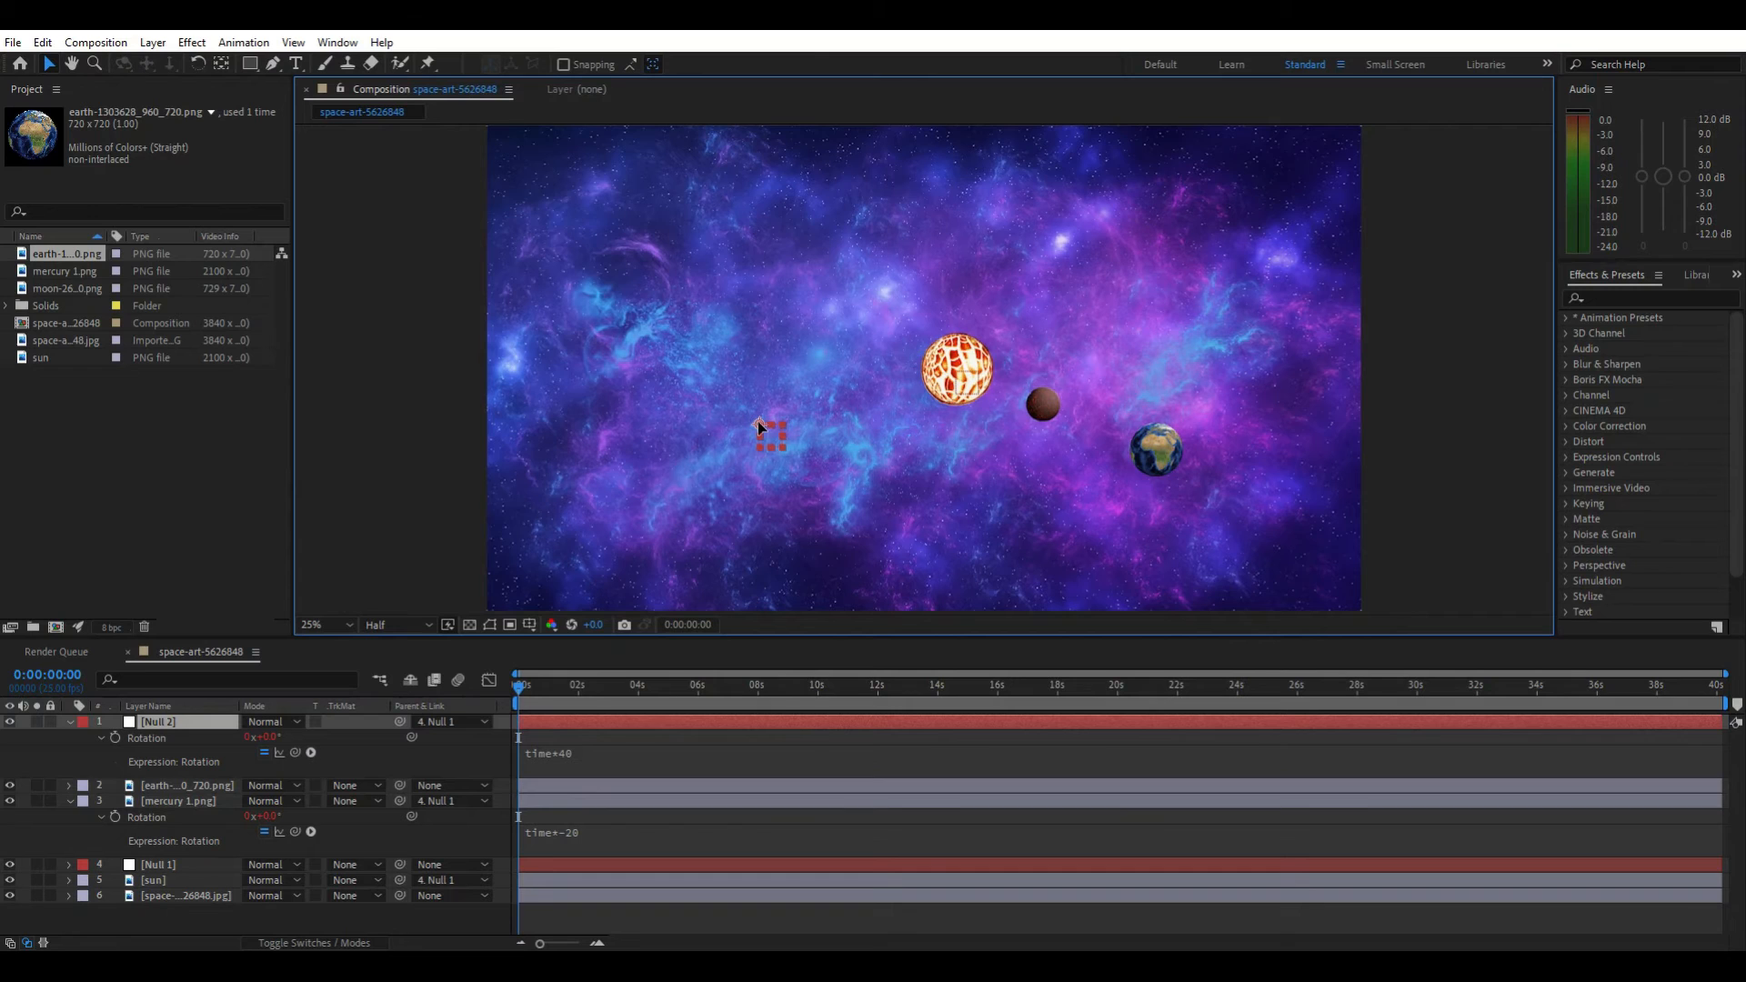
{"action": "left_click_drag", "start_coordinate": [1147, 464], "coordinate": [1158, 455]}
{"action": "left_click", "coordinate": [1160, 452]}
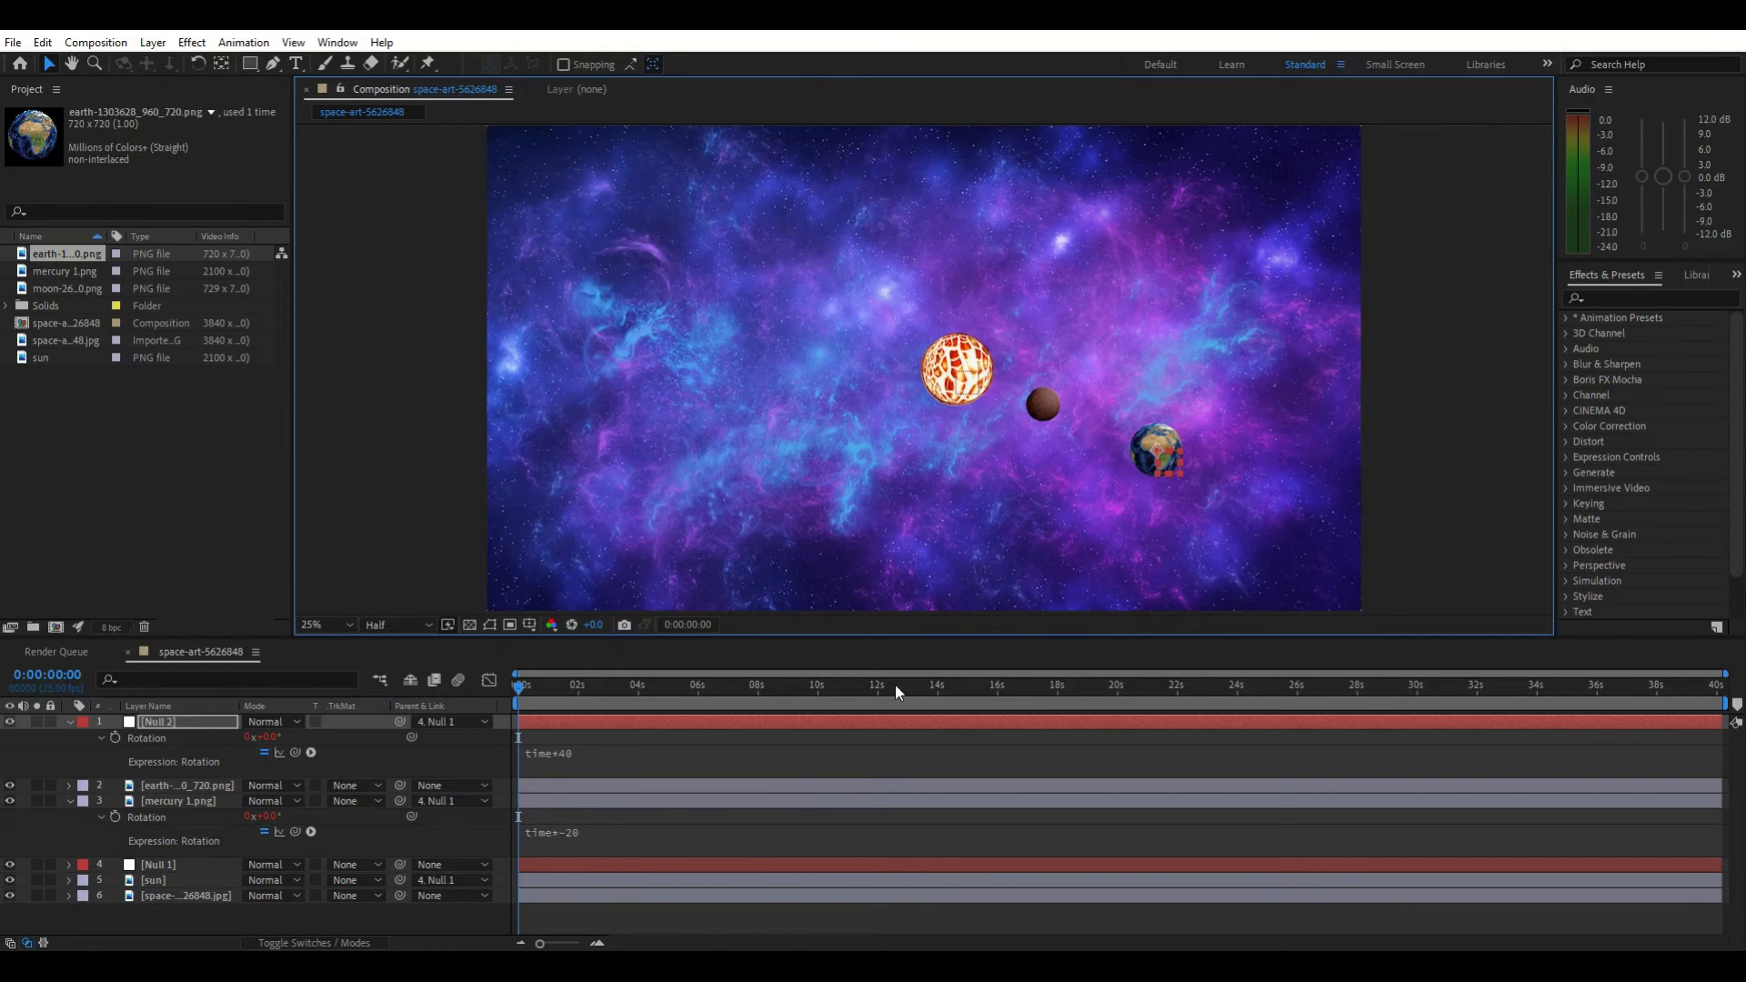
{"action": "left_click", "coordinate": [467, 787]}
{"action": "left_click", "coordinate": [474, 835]}
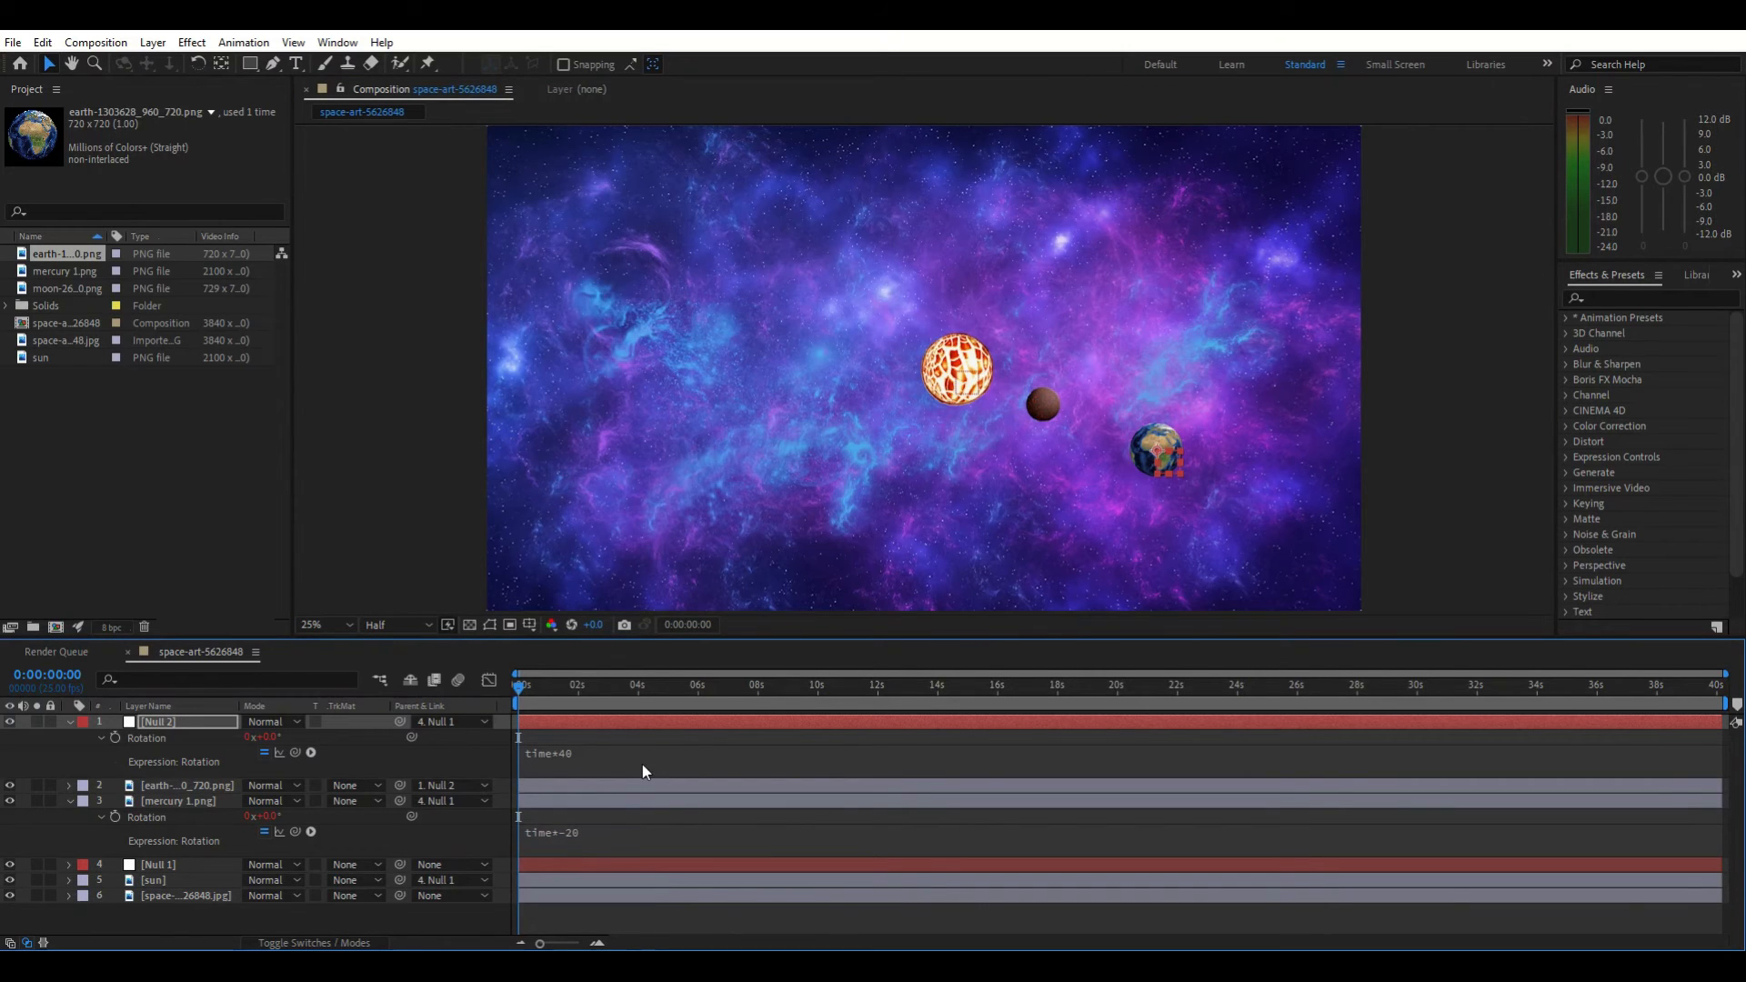
Preview the animation and return the playhead to the start
{"action": "key", "text": "space"}
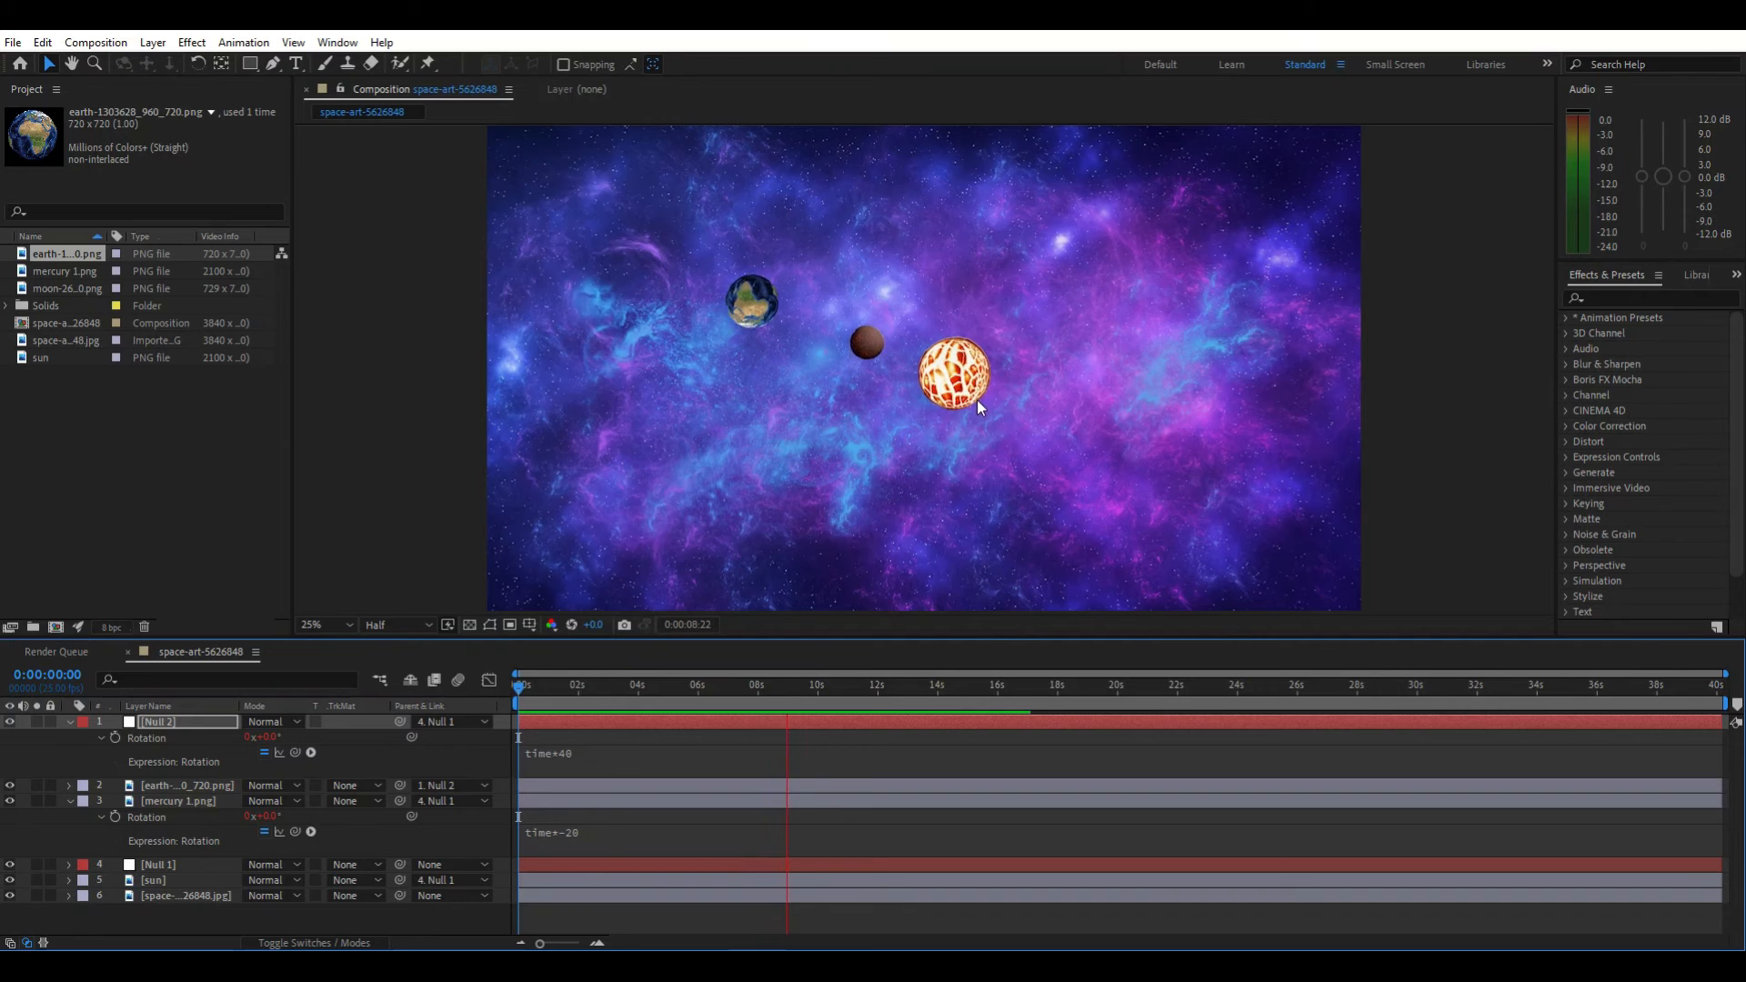
{"action": "key", "text": "space"}
{"action": "left_click_drag", "start_coordinate": [797, 691], "coordinate": [453, 702]}
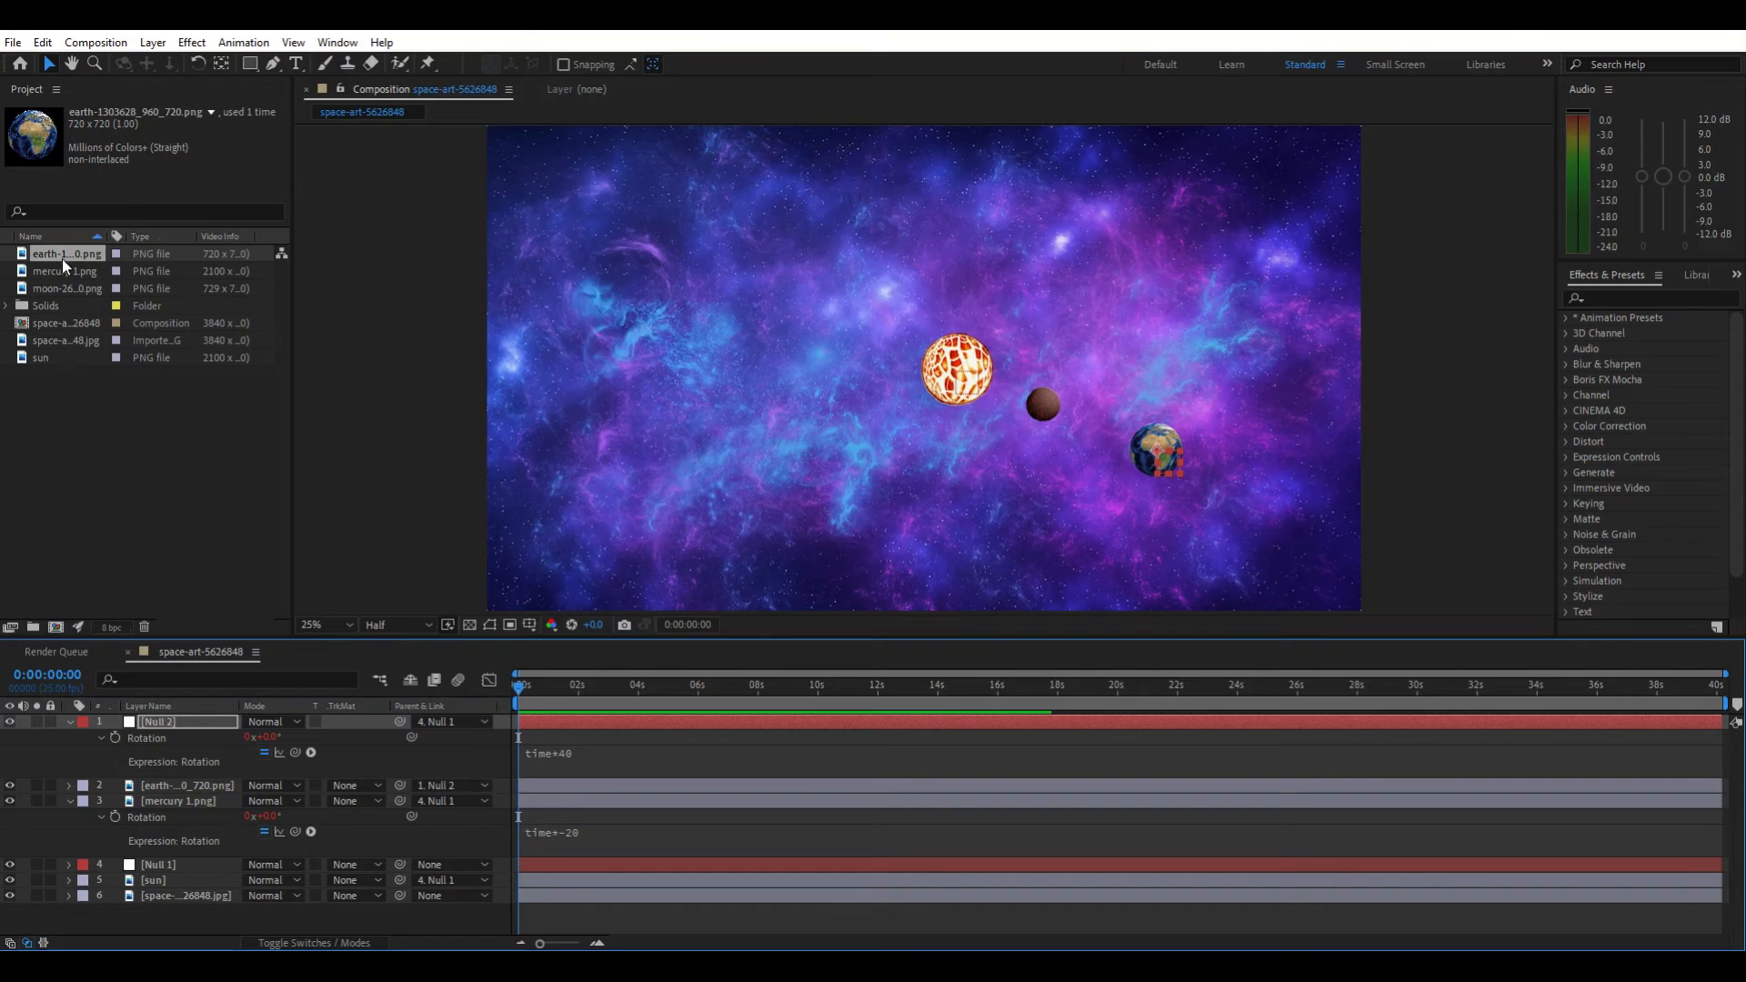
Add the moon image to the composition and move it to the left of the sun
{"action": "left_click_drag", "start_coordinate": [72, 287], "coordinate": [160, 716]}
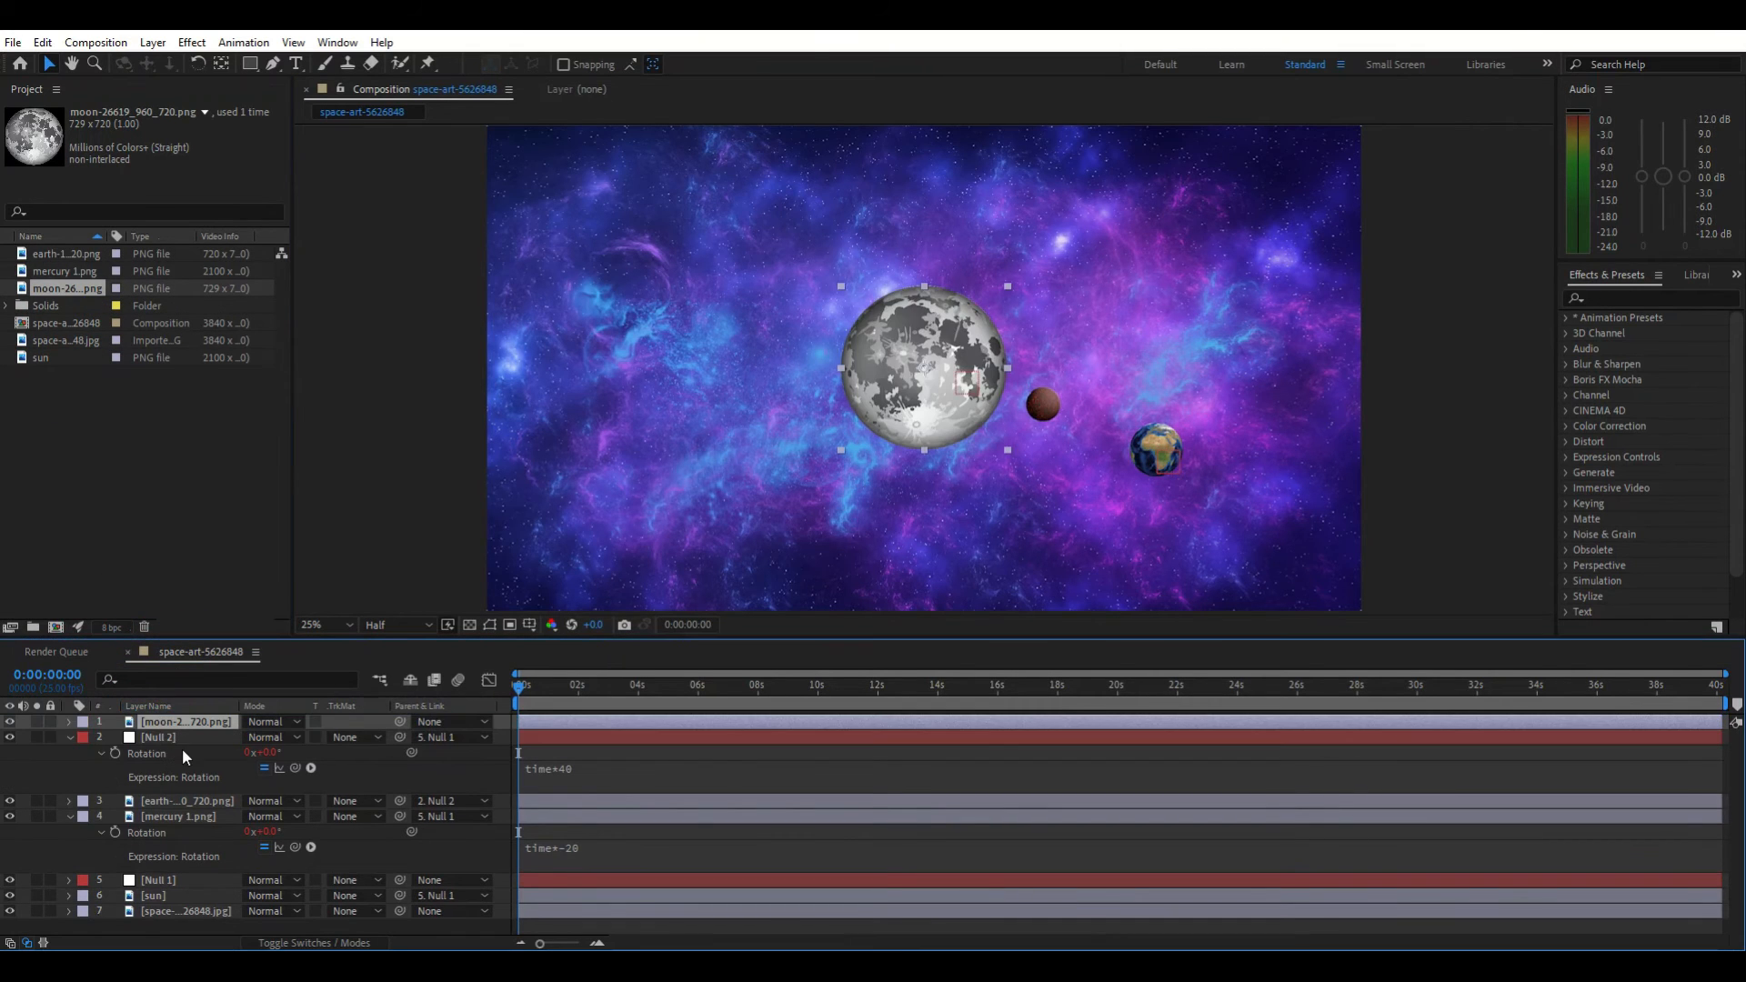
{"action": "left_click", "coordinate": [468, 721]}
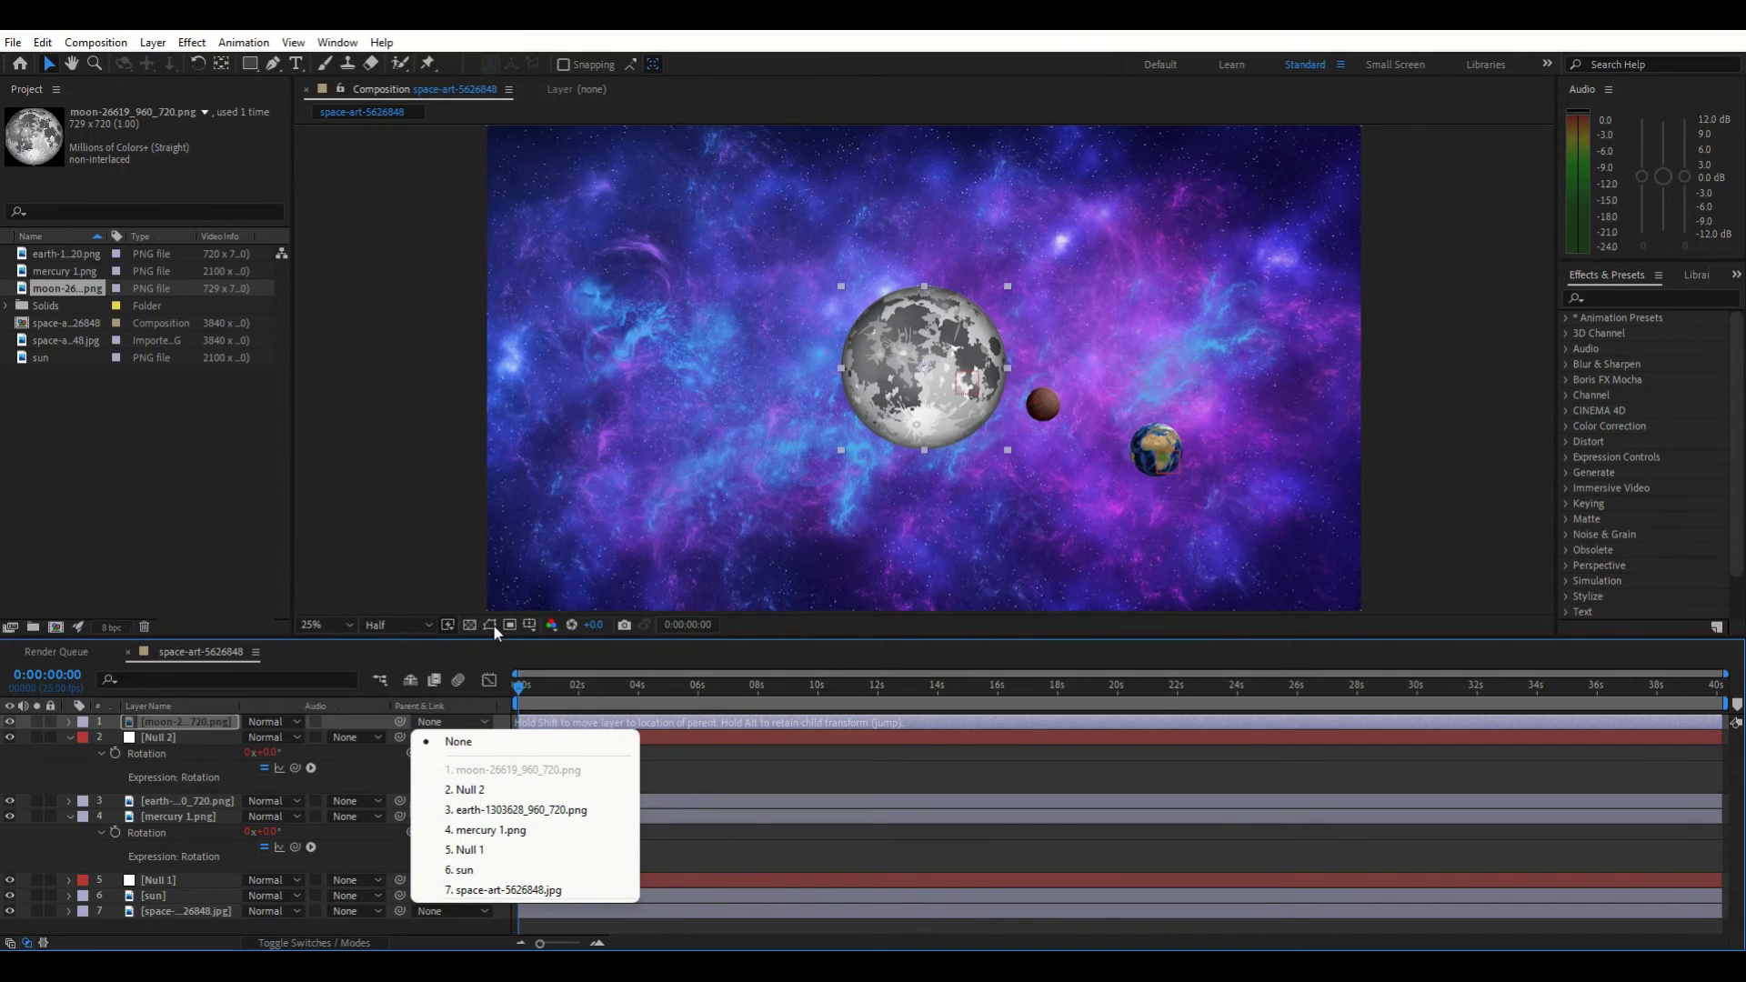
{"action": "left_click", "coordinate": [898, 325]}
{"action": "left_click_drag", "start_coordinate": [898, 325], "coordinate": [666, 357]}
{"action": "left_click", "coordinate": [662, 346]}
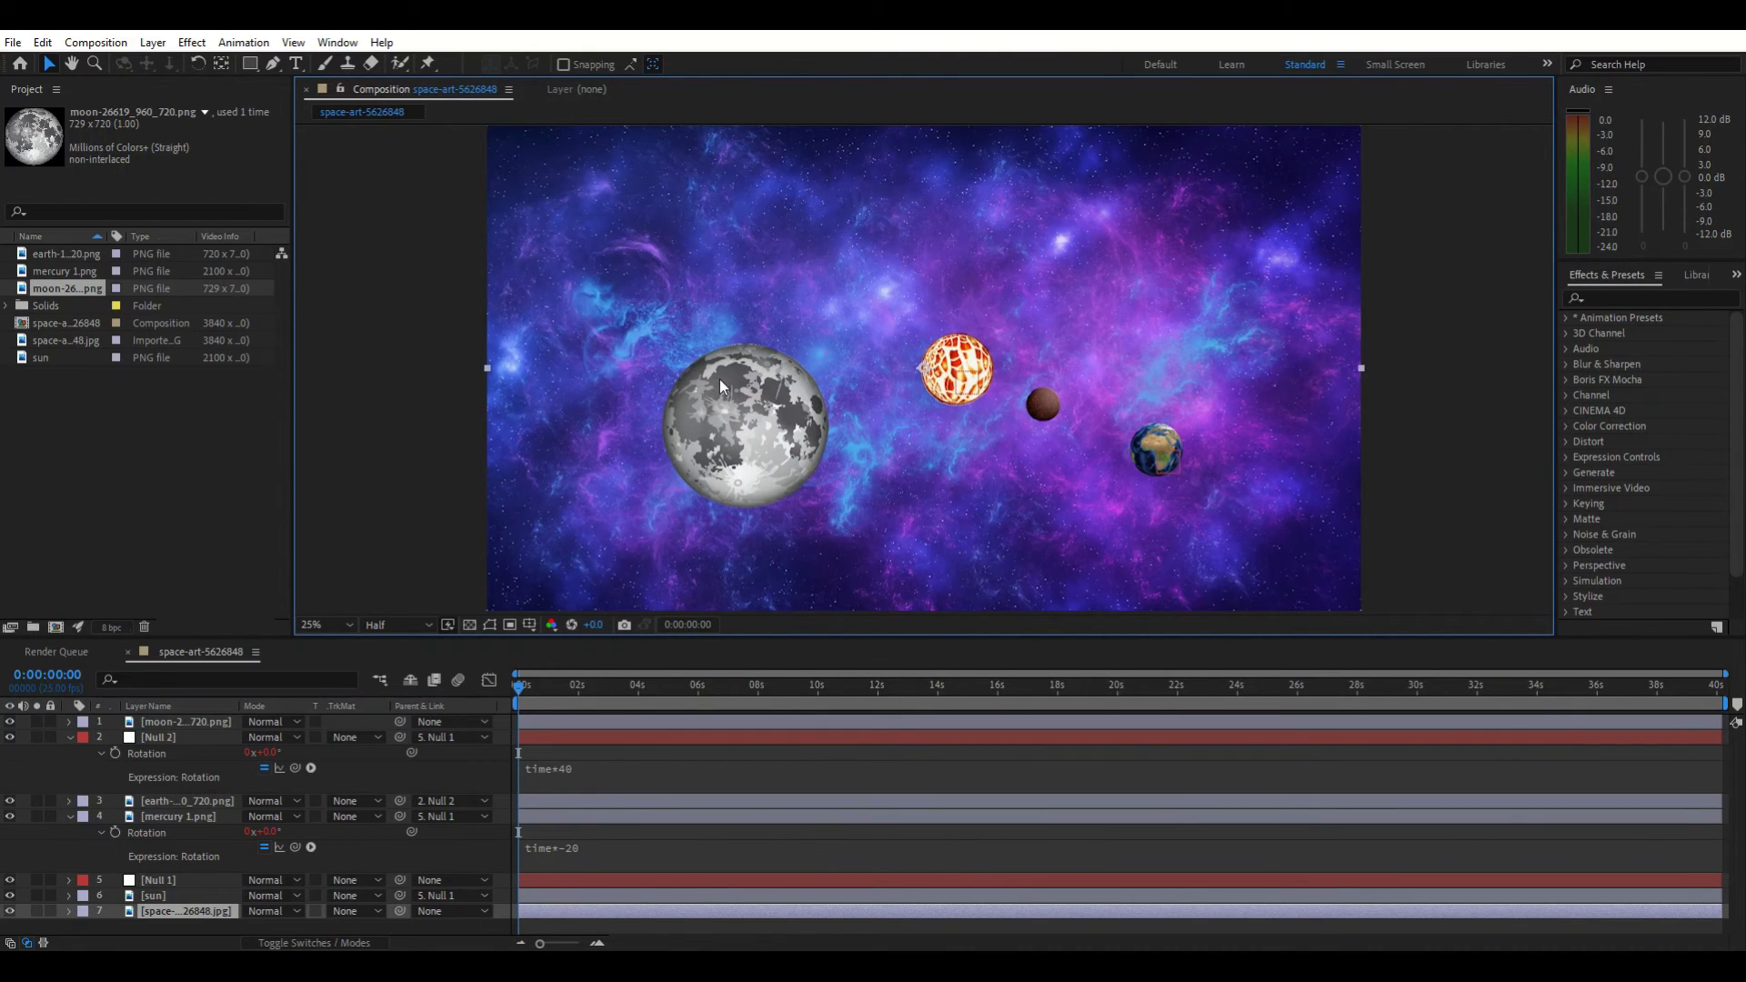
Scale the moon down to a small size and move it below and to the right of the earth
{"action": "left_click", "coordinate": [180, 723]}
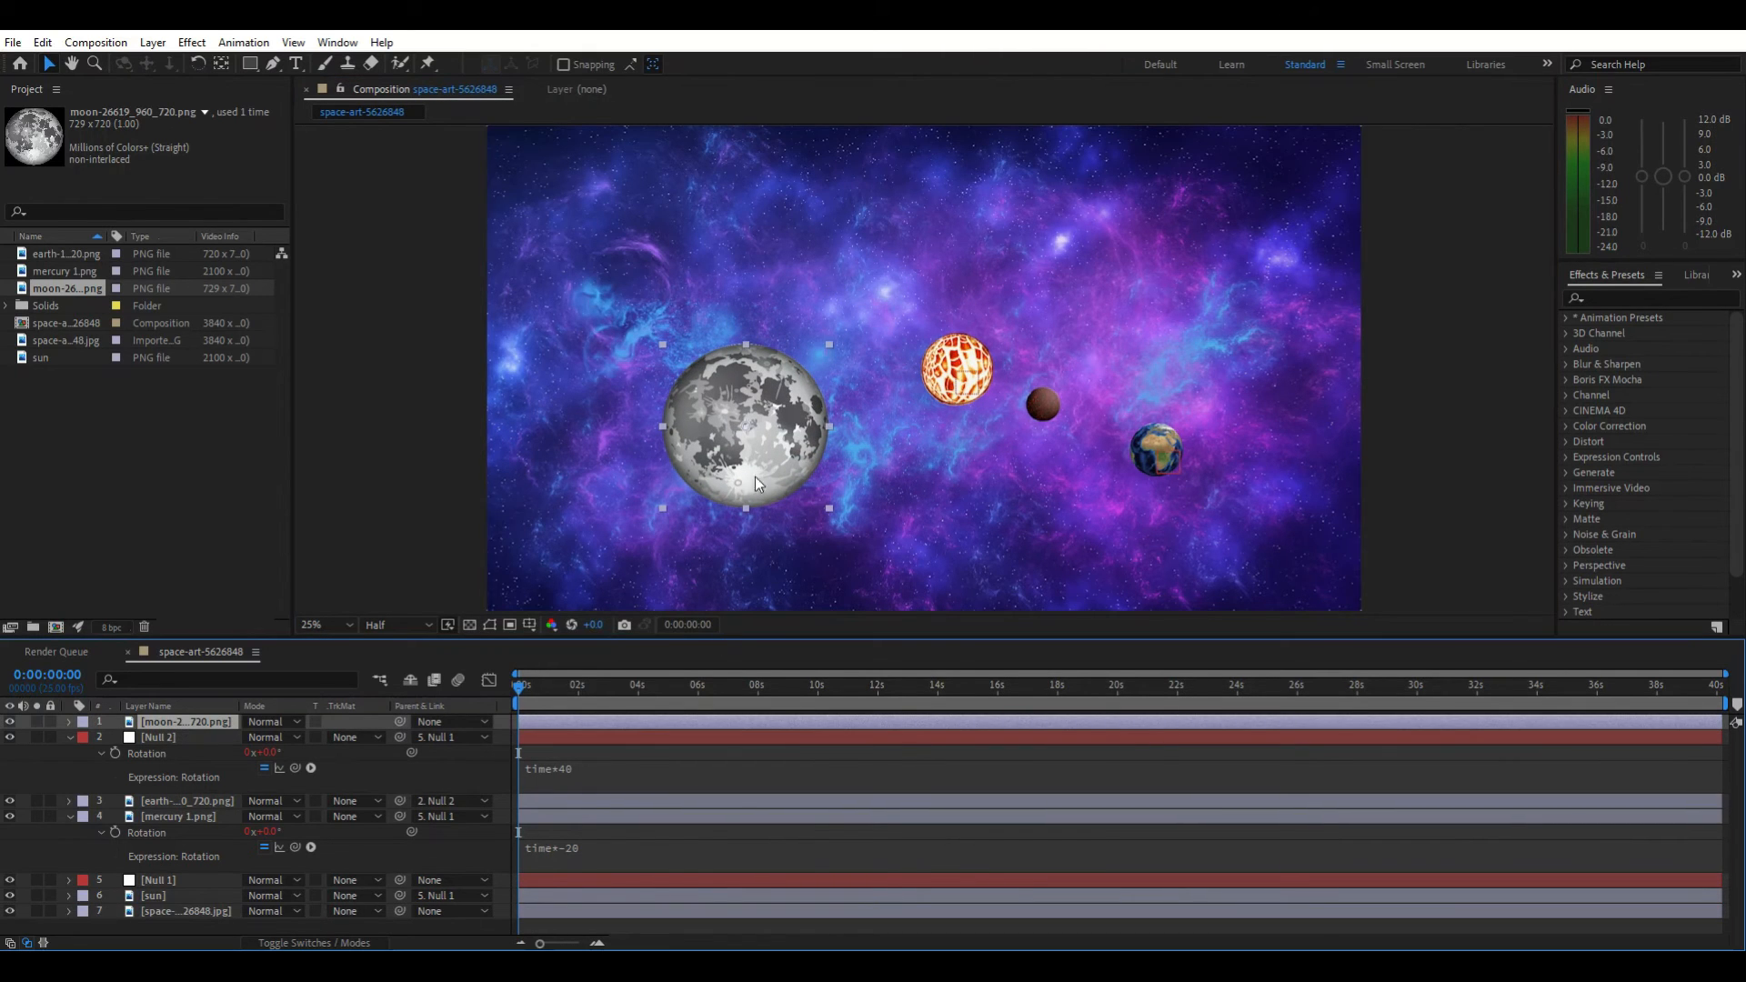
{"action": "left_click_drag", "start_coordinate": [663, 345], "coordinate": [723, 391]}
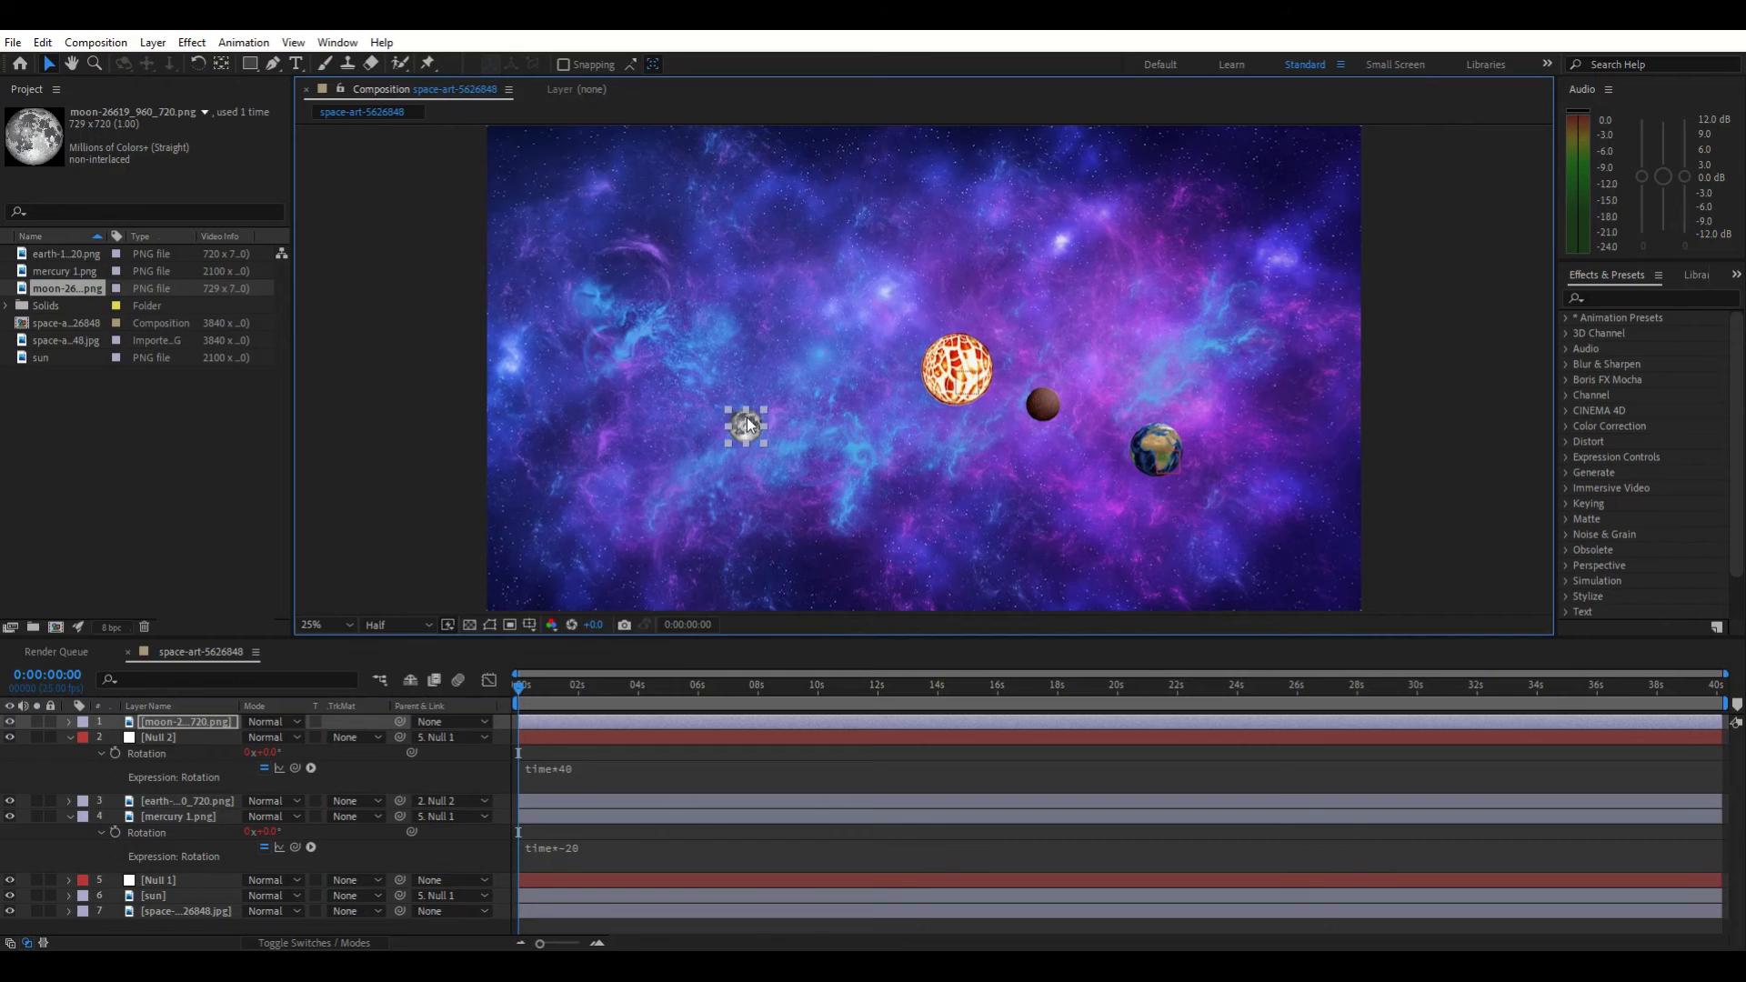
{"action": "left_click_drag", "start_coordinate": [746, 424], "coordinate": [1189, 514]}
Parent the moon layer to Null 2 and preview the animation
{"action": "left_click", "coordinate": [435, 722]}
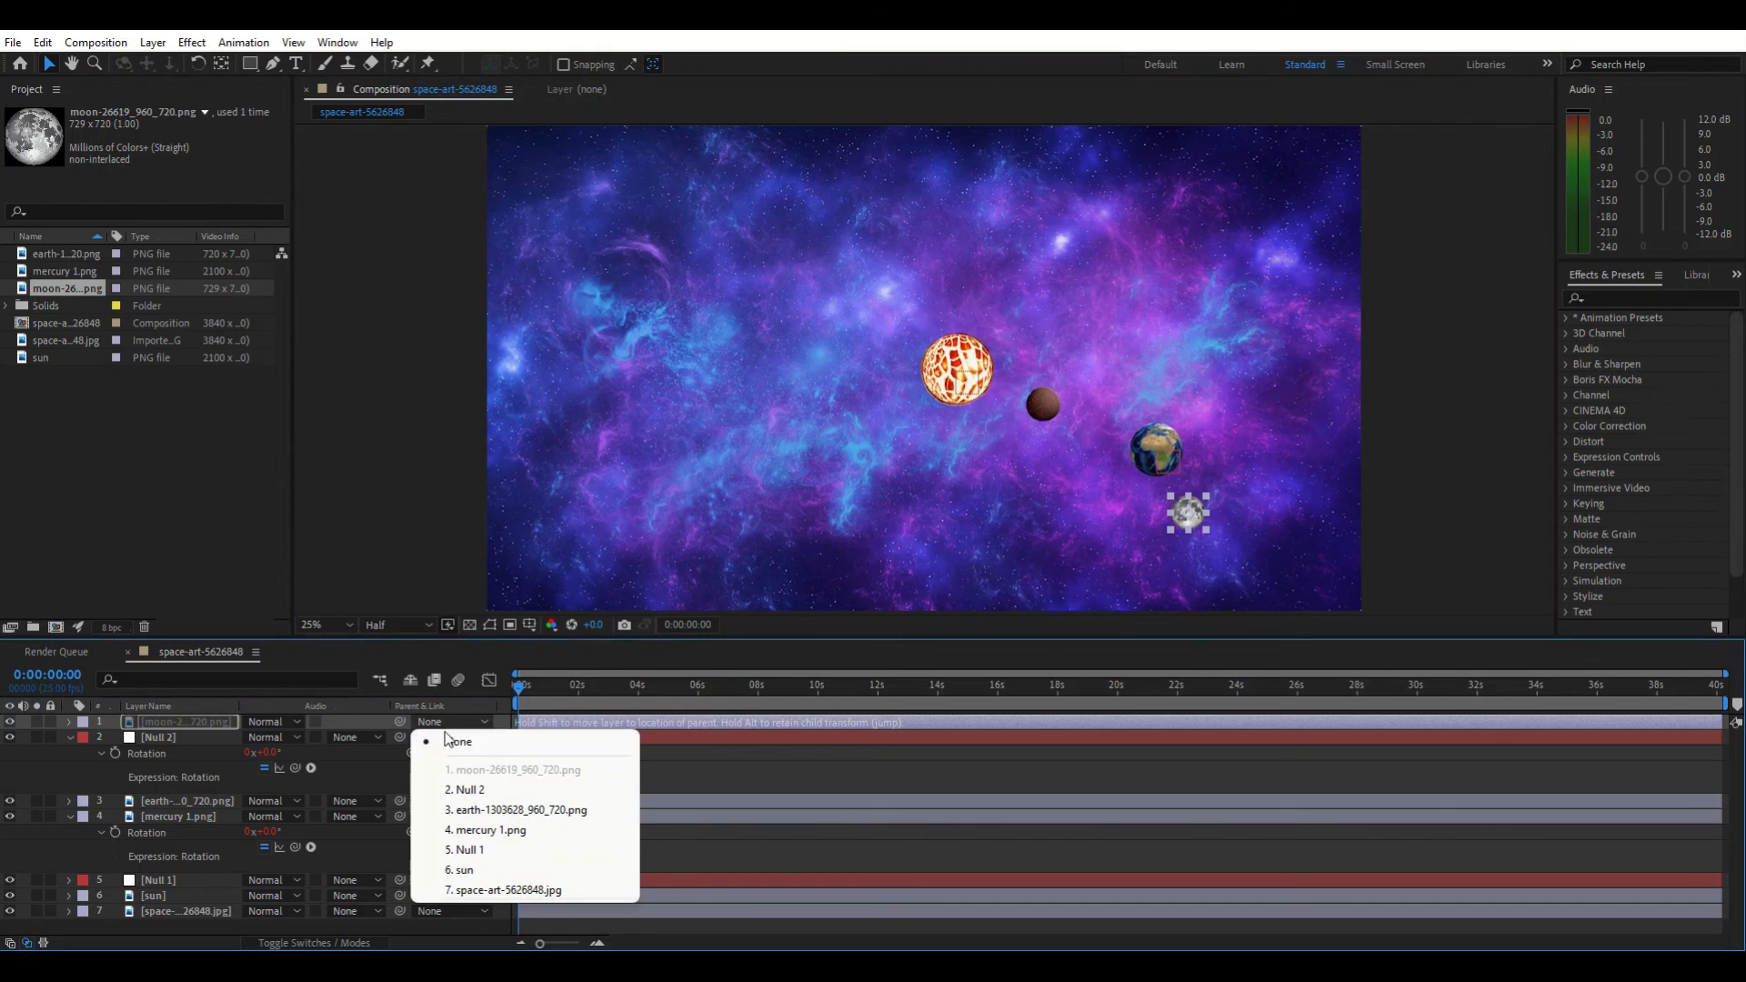
{"action": "left_click", "coordinate": [491, 790]}
{"action": "key", "text": "space"}
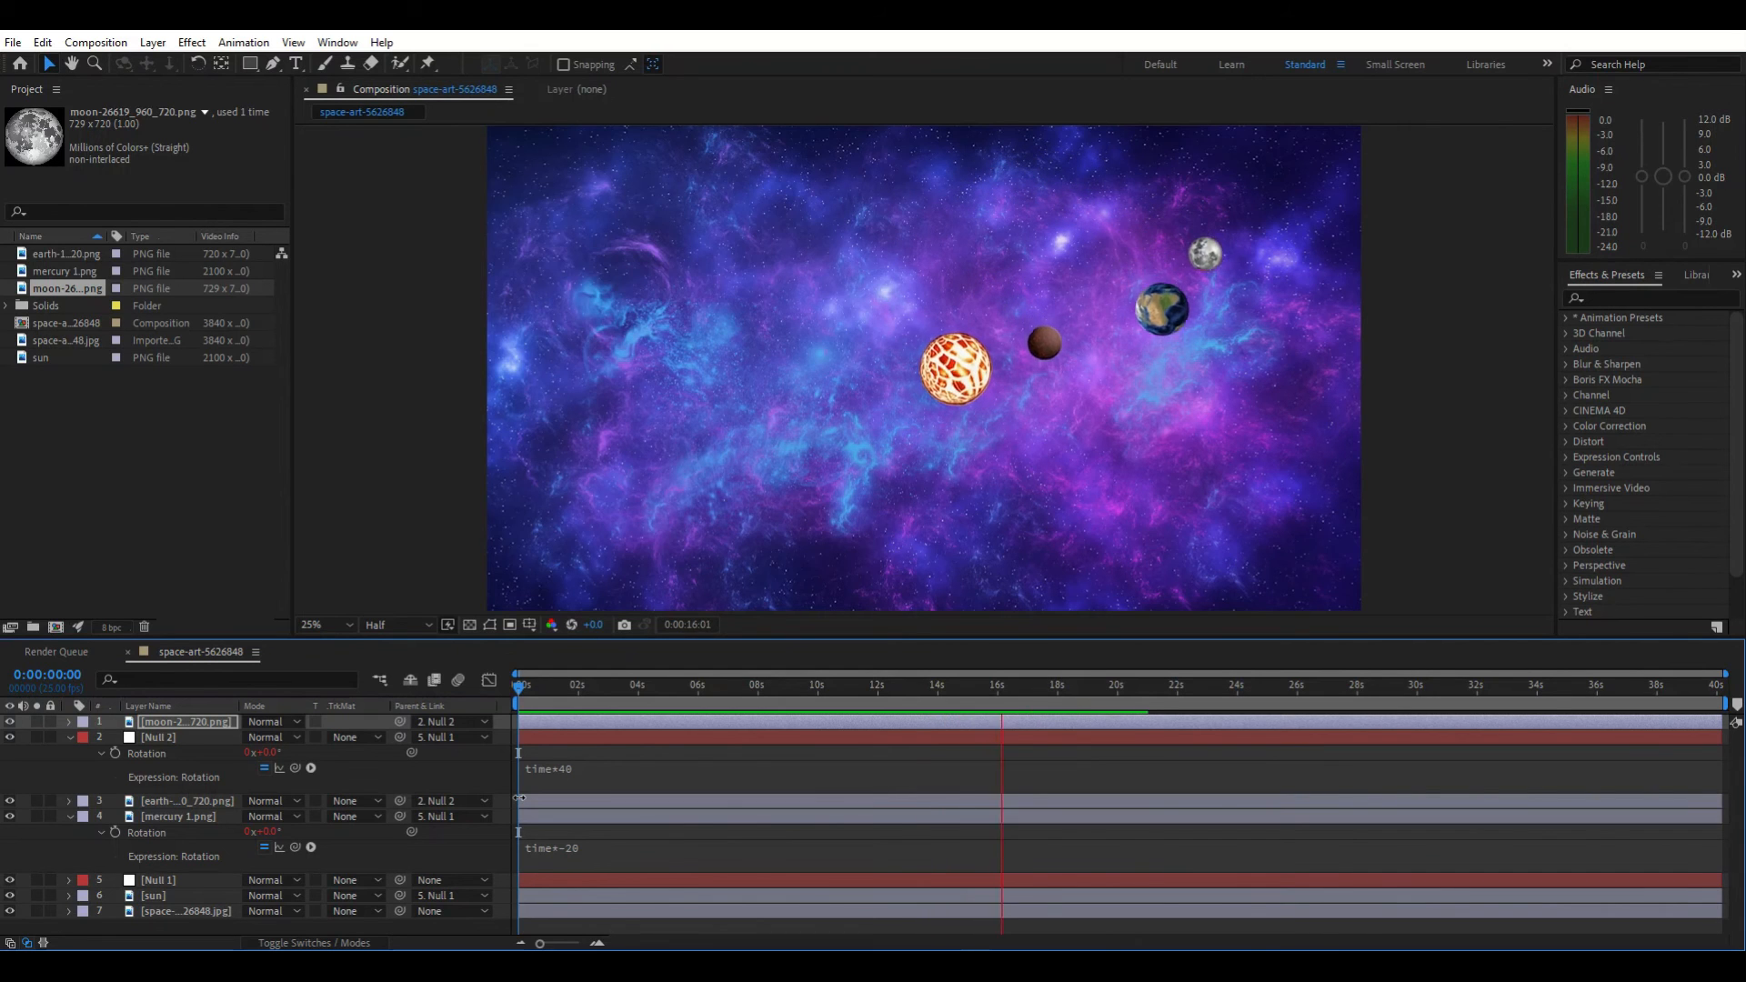
{"action": "key", "text": "space"}
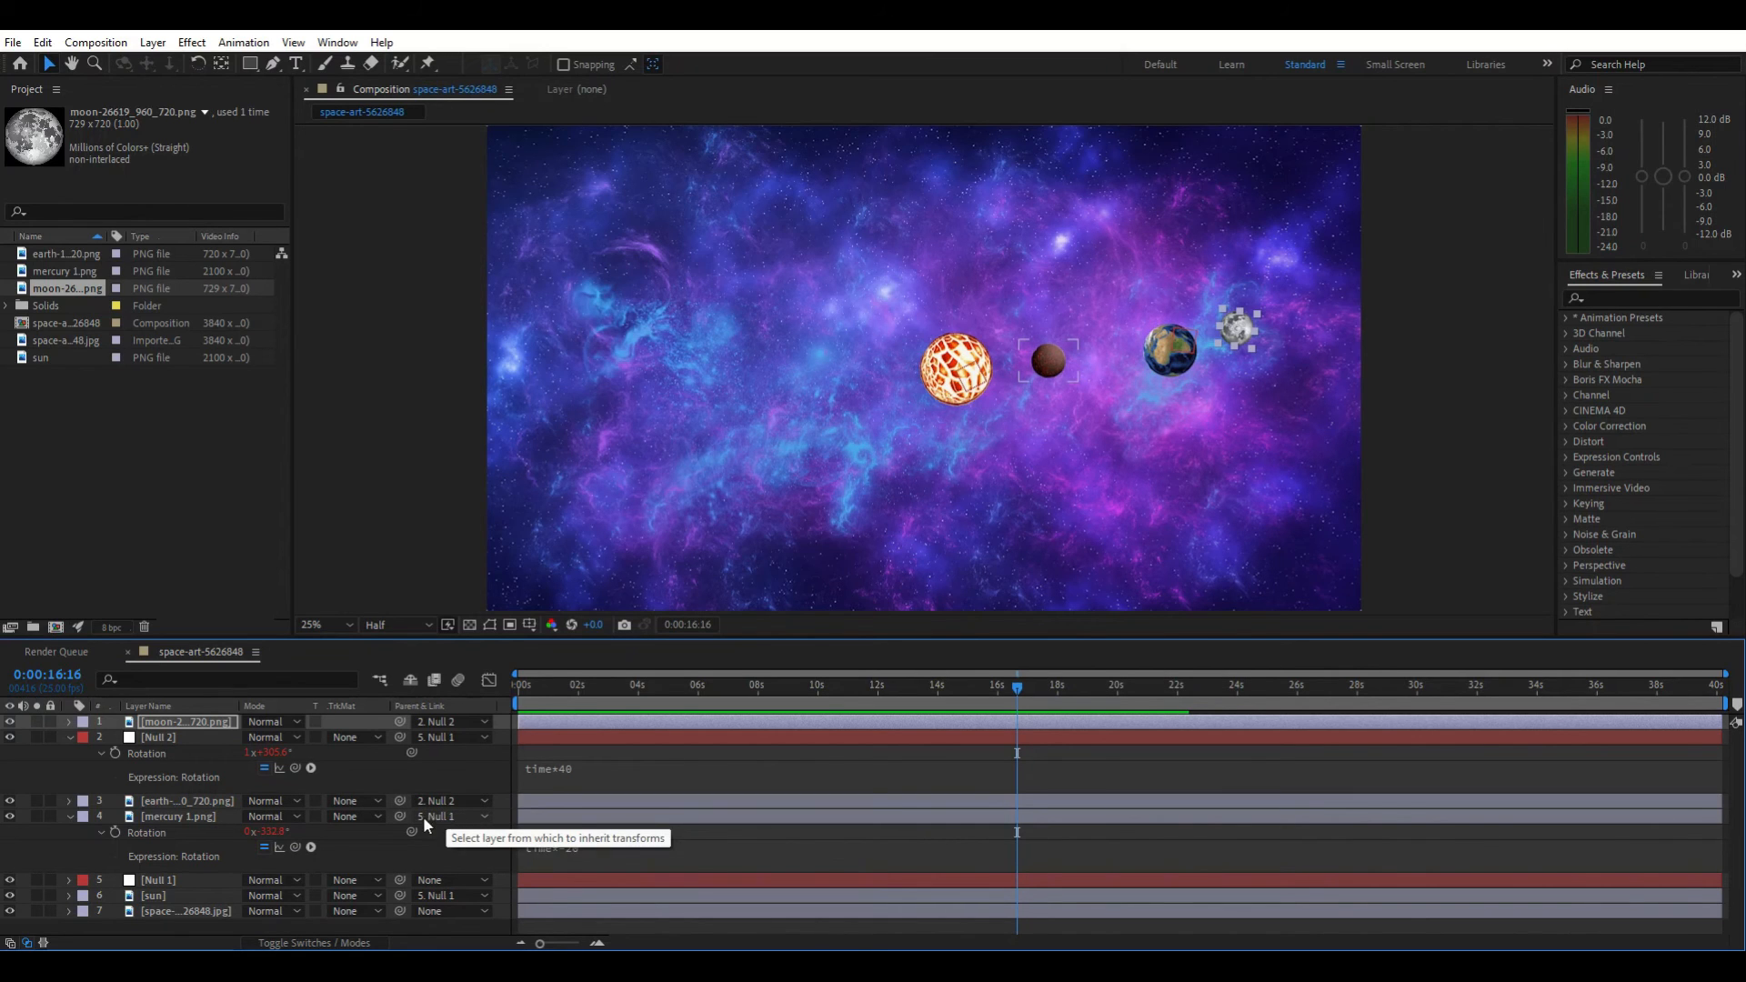
Change the mercury layer's rotation expression to time*60
{"action": "left_click", "coordinate": [115, 832], "text": "alt"}
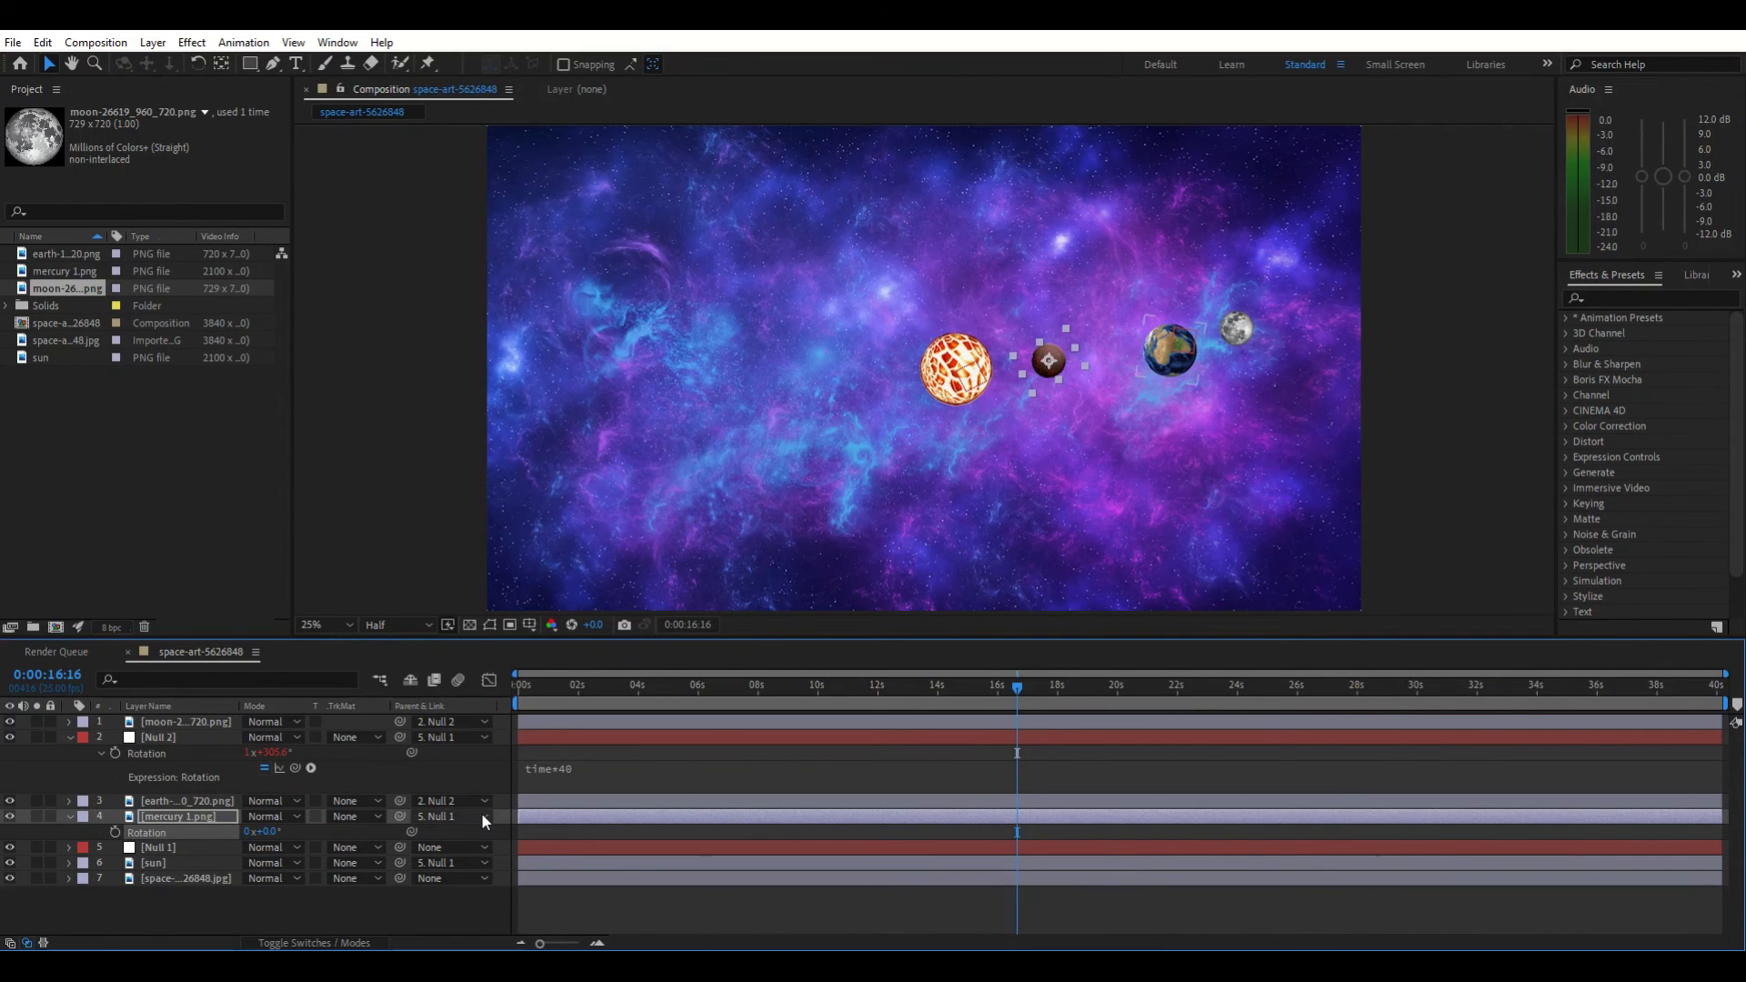
{"action": "left_click", "coordinate": [115, 832], "text": "alt"}
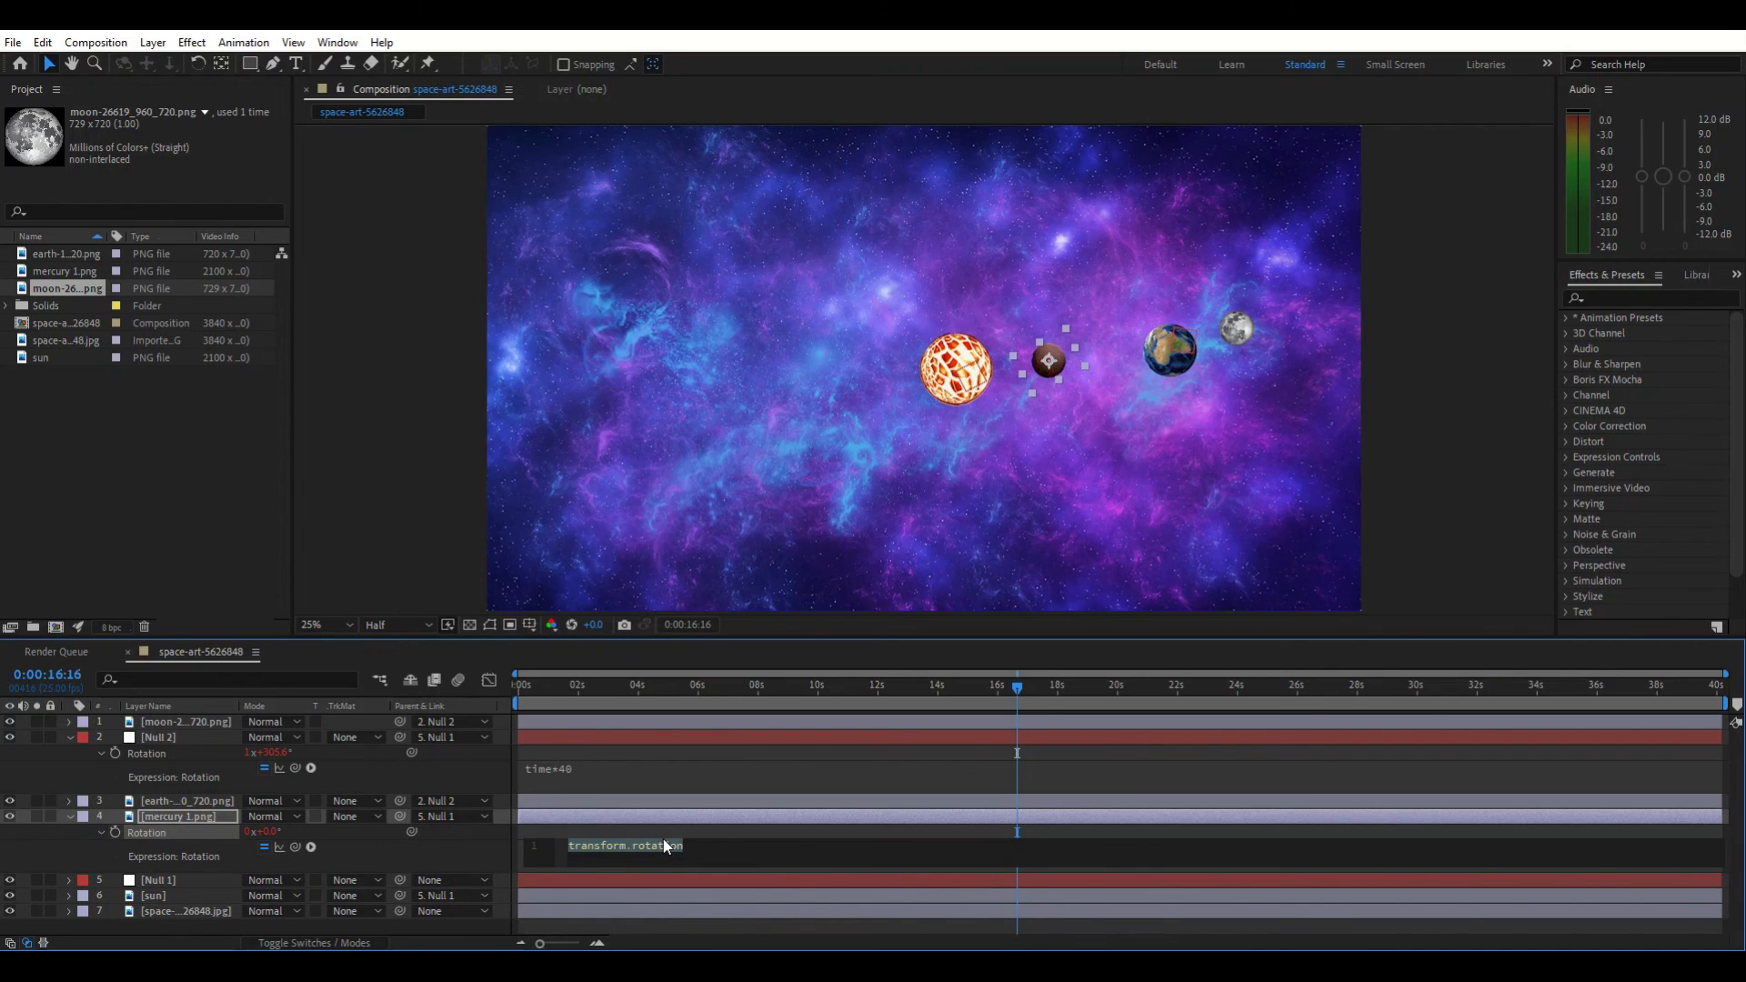
{"action": "type", "text": "time"}
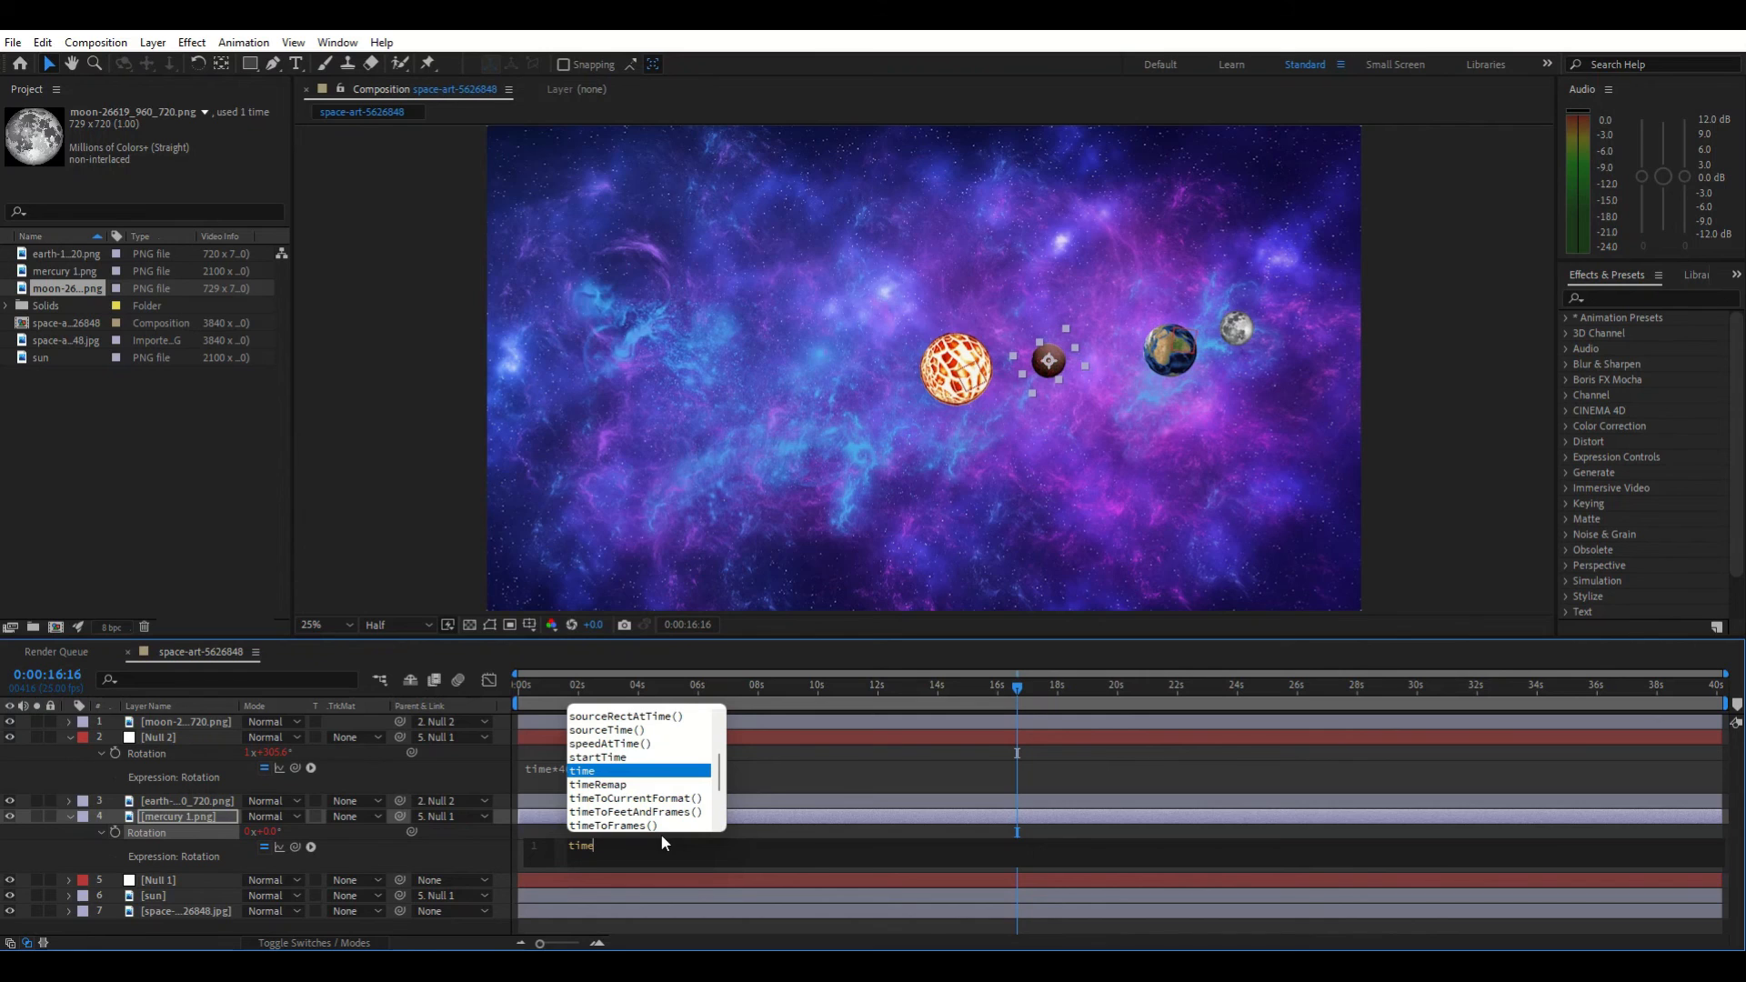
{"action": "type", "text": "*60"}
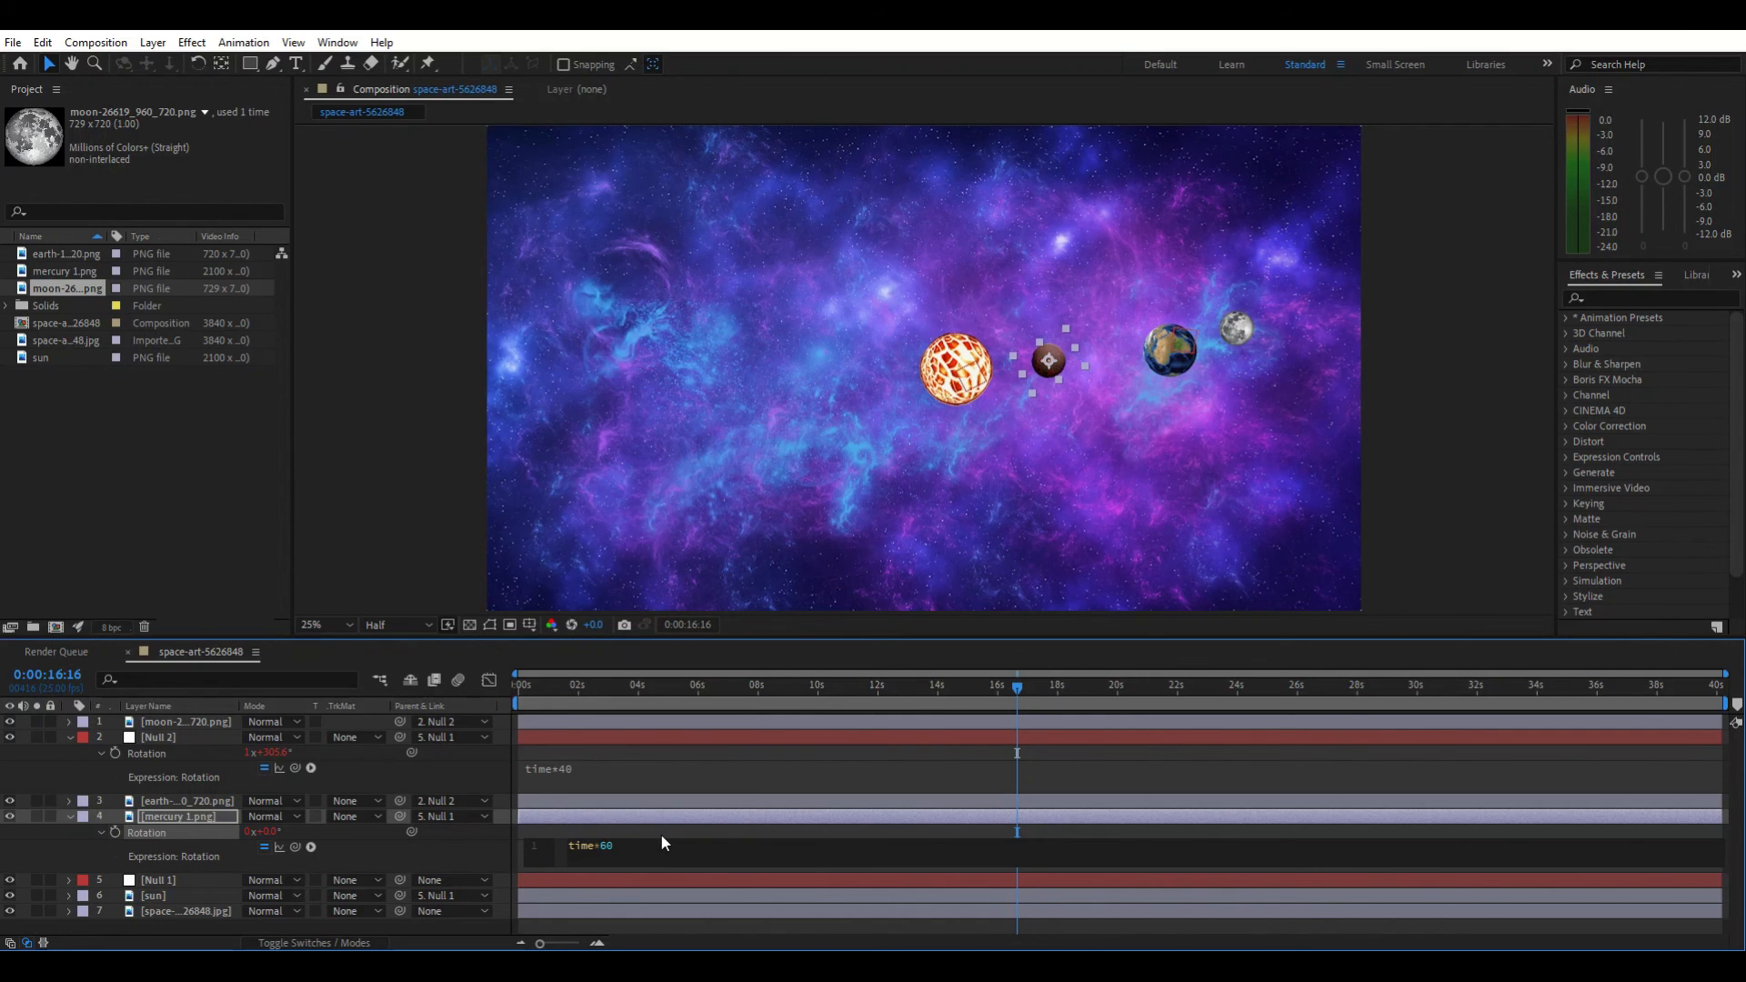
{"action": "left_click", "coordinate": [748, 763]}
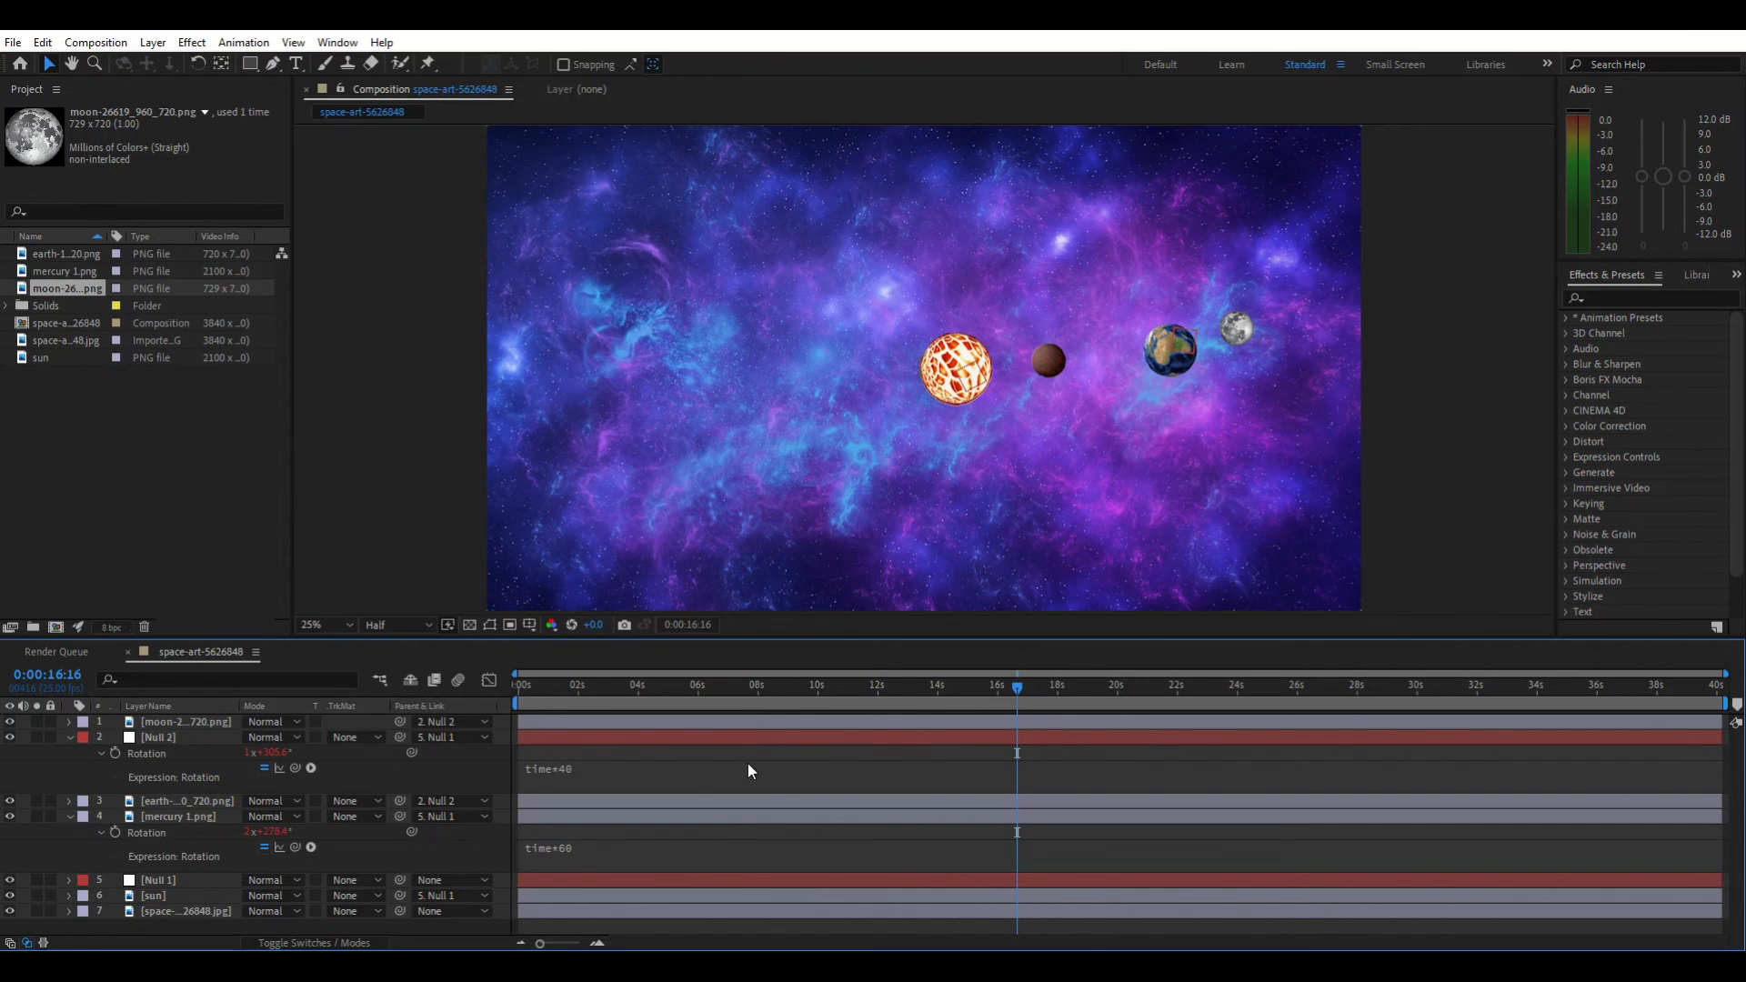
Return the playhead to the start and preview the animation
{"action": "left_click_drag", "start_coordinate": [1019, 687], "coordinate": [522, 775]}
{"action": "key", "text": "space"}
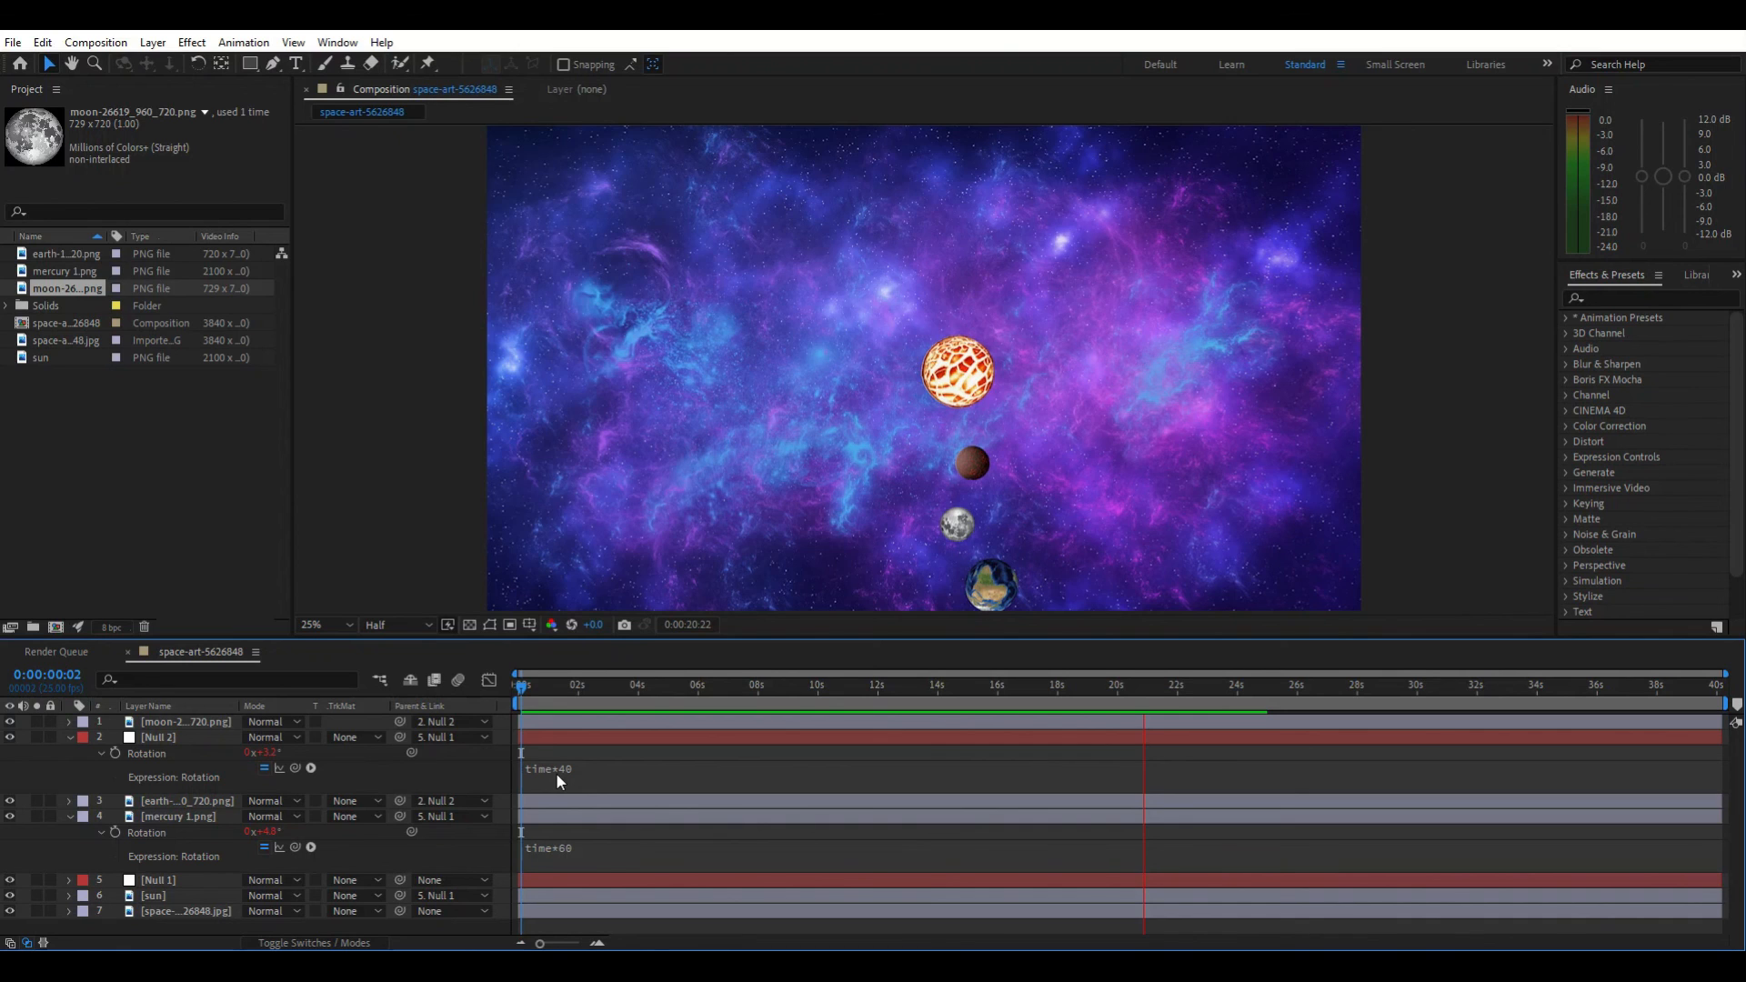
{"action": "key", "text": "space"}
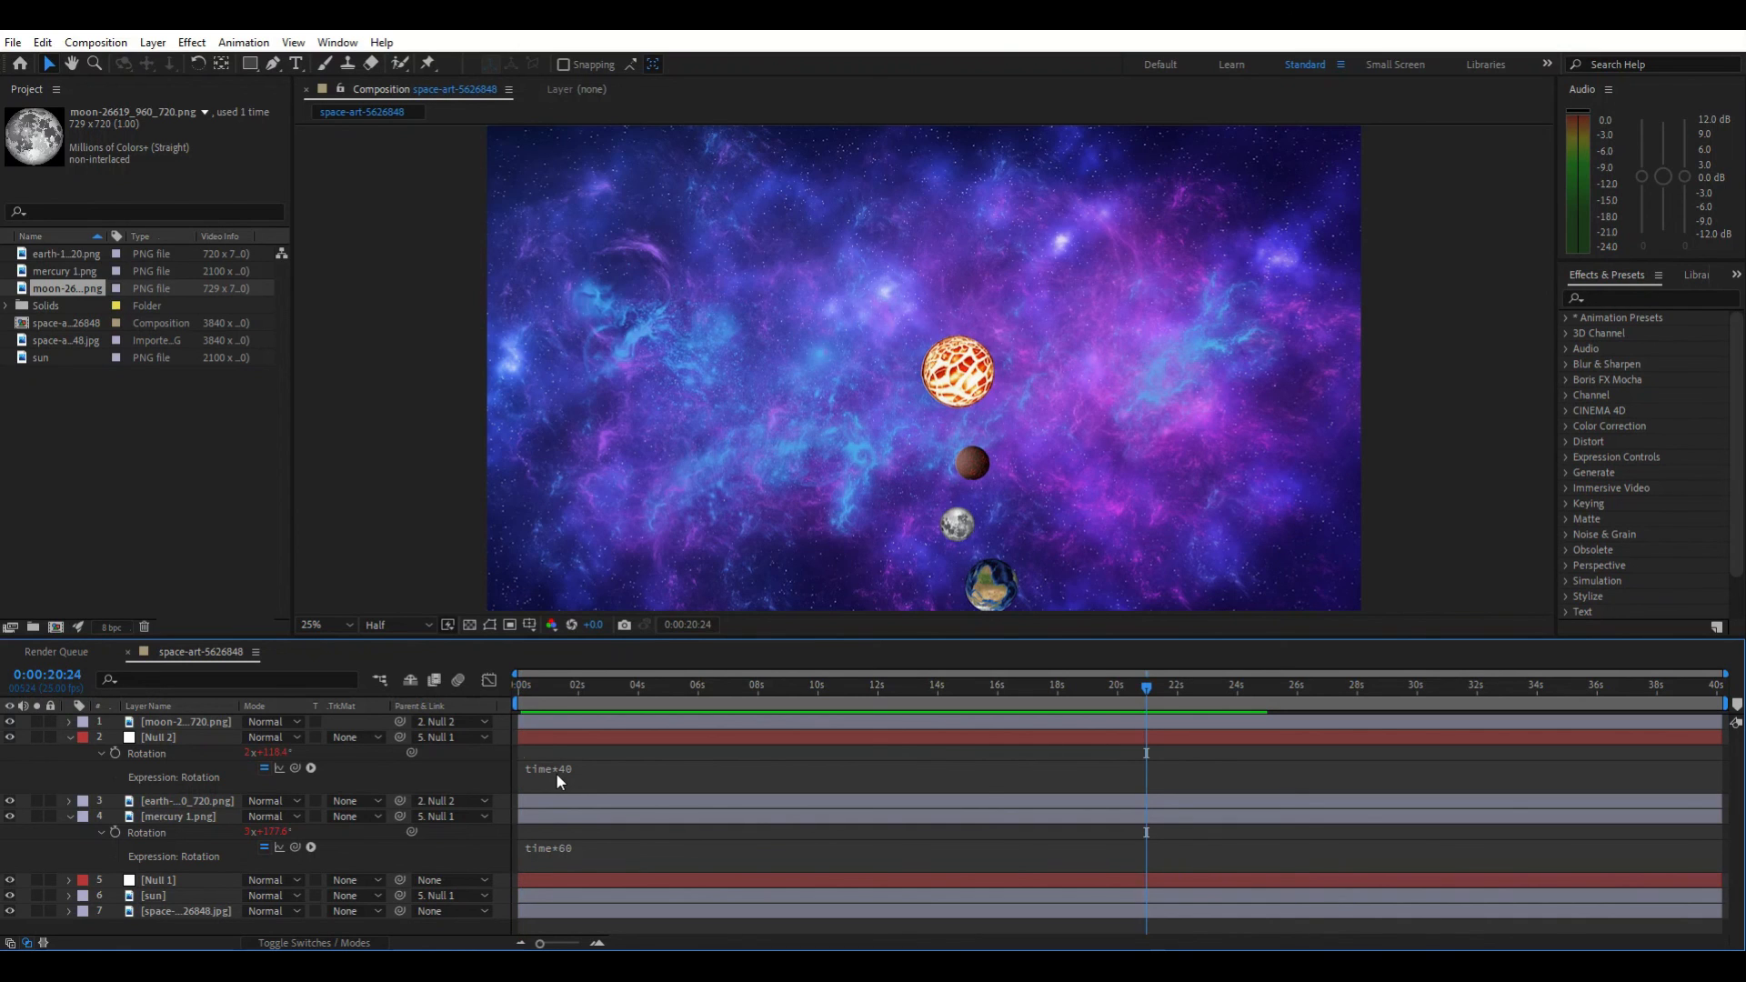